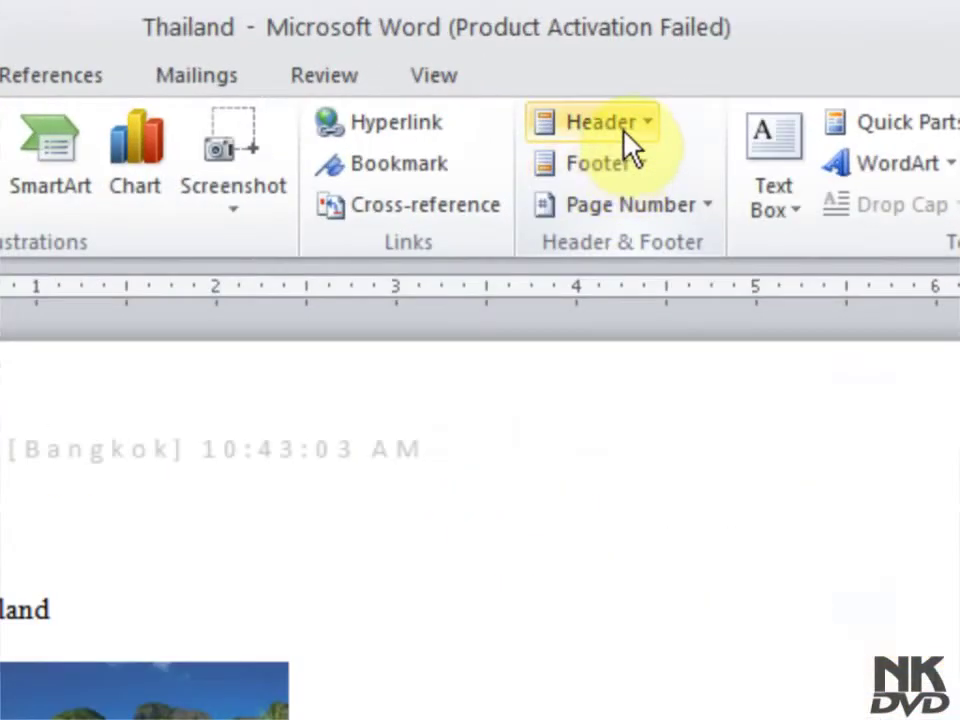
Open the header for editing and review Date & Time formats, leaving the 10:43:03 AM stamp unchanged.
{"action": "left_click", "coordinate": [579, 63]}
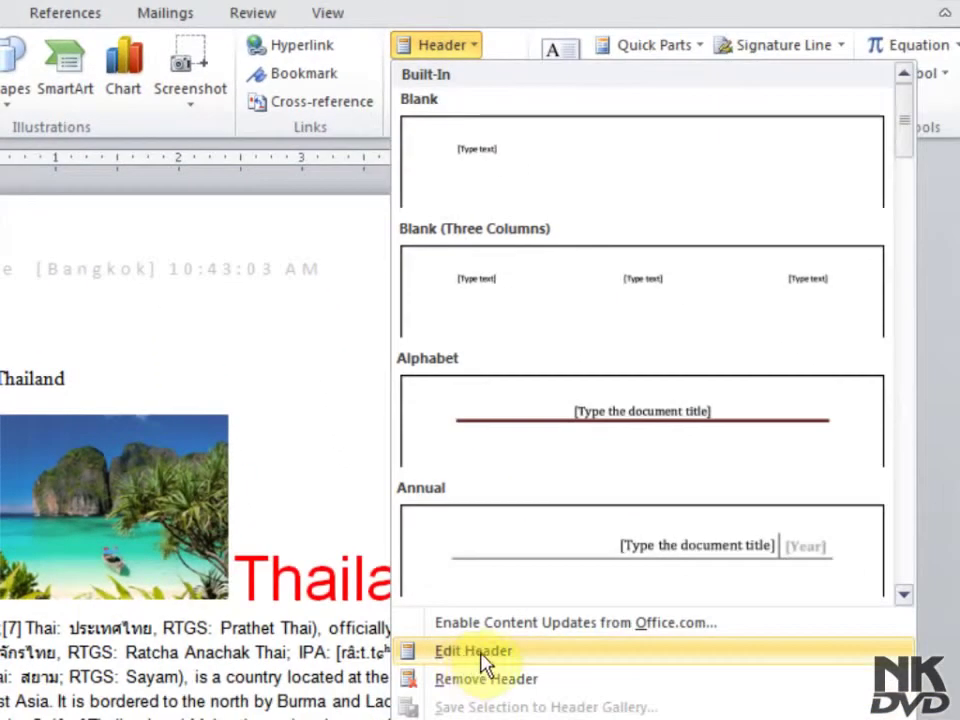
{"action": "left_click", "coordinate": [487, 712]}
{"action": "left_click", "coordinate": [315, 263]}
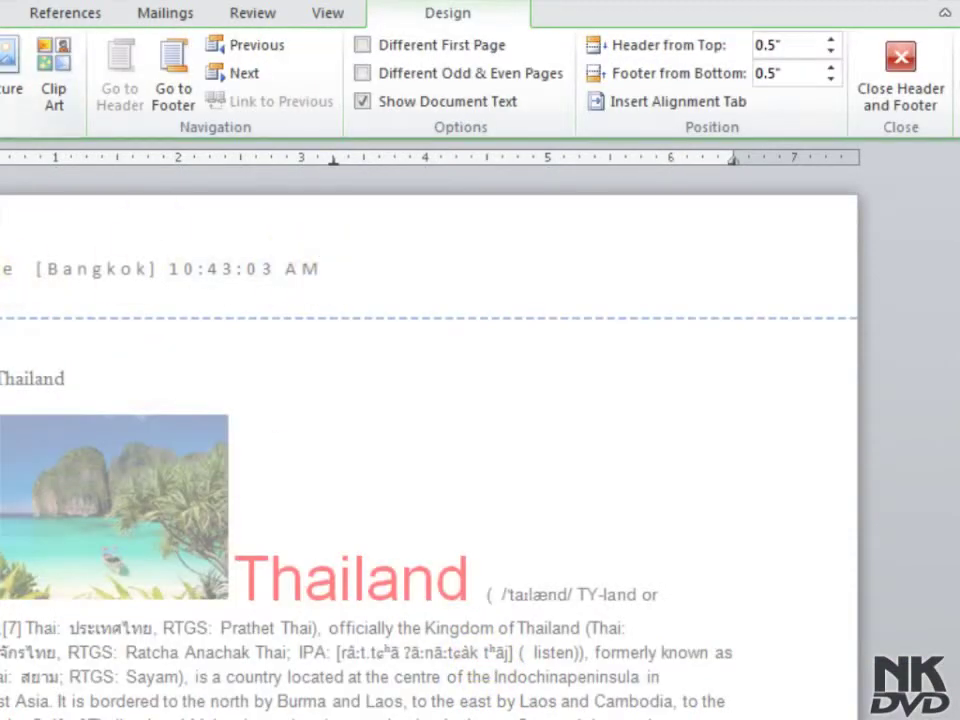
{"action": "left_click", "coordinate": [5, 70]}
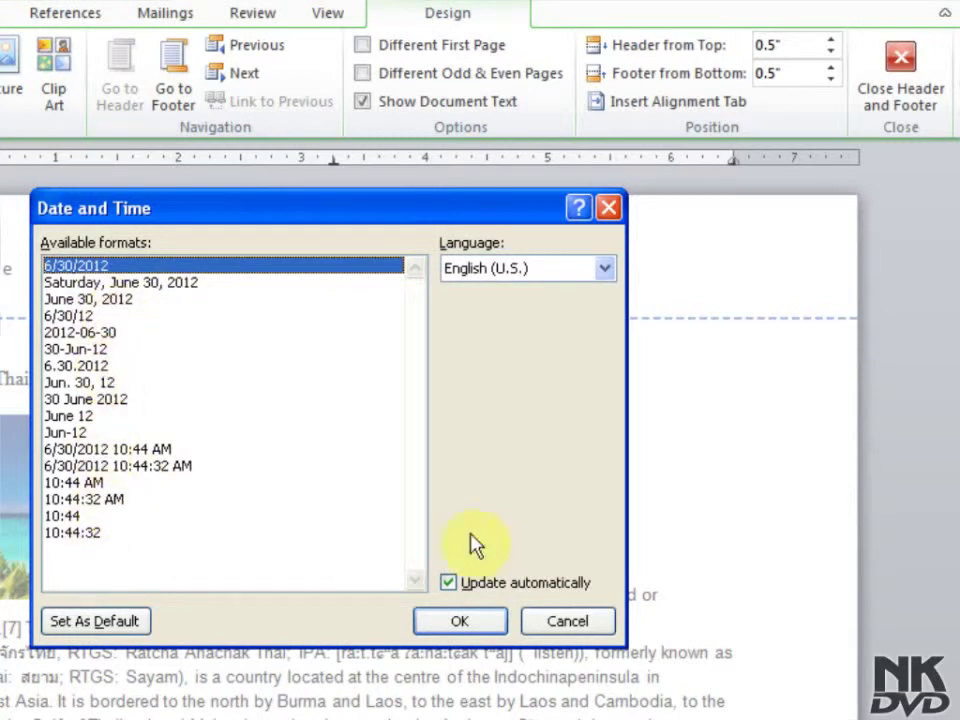
{"action": "left_click", "coordinate": [563, 626]}
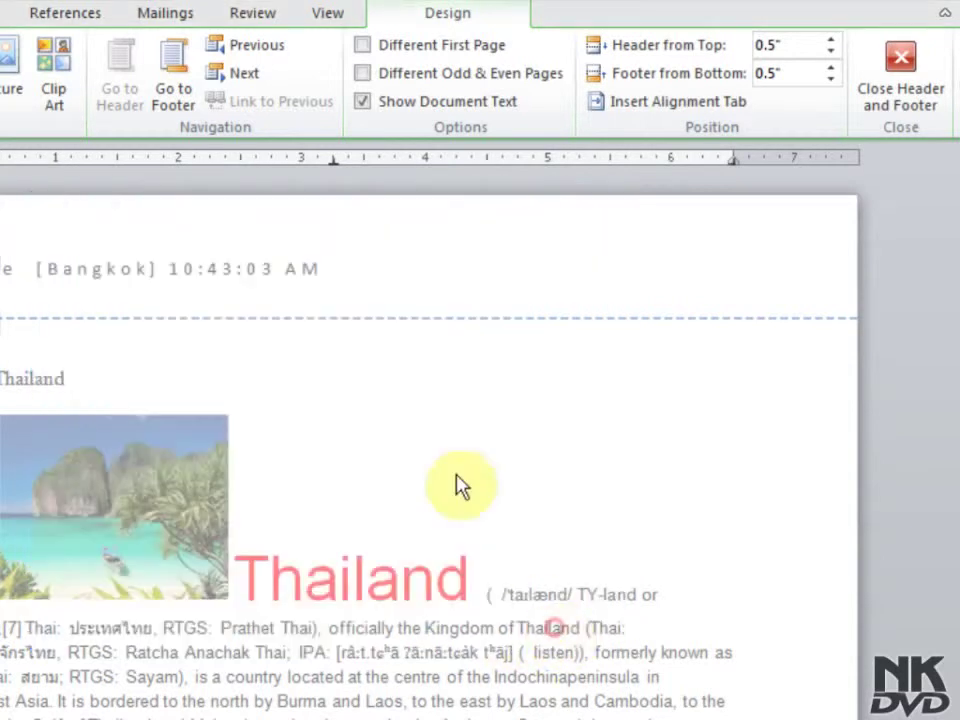
Delete the page number and Bangkok time stamp text from the header.
{"action": "mouse_move", "coordinate": [348, 270]}
{"action": "left_mouse_down"}
{"action": "mouse_move", "coordinate": [178, 262]}
{"action": "mouse_move", "coordinate": [557, 278]}
{"action": "left_mouse_up"}
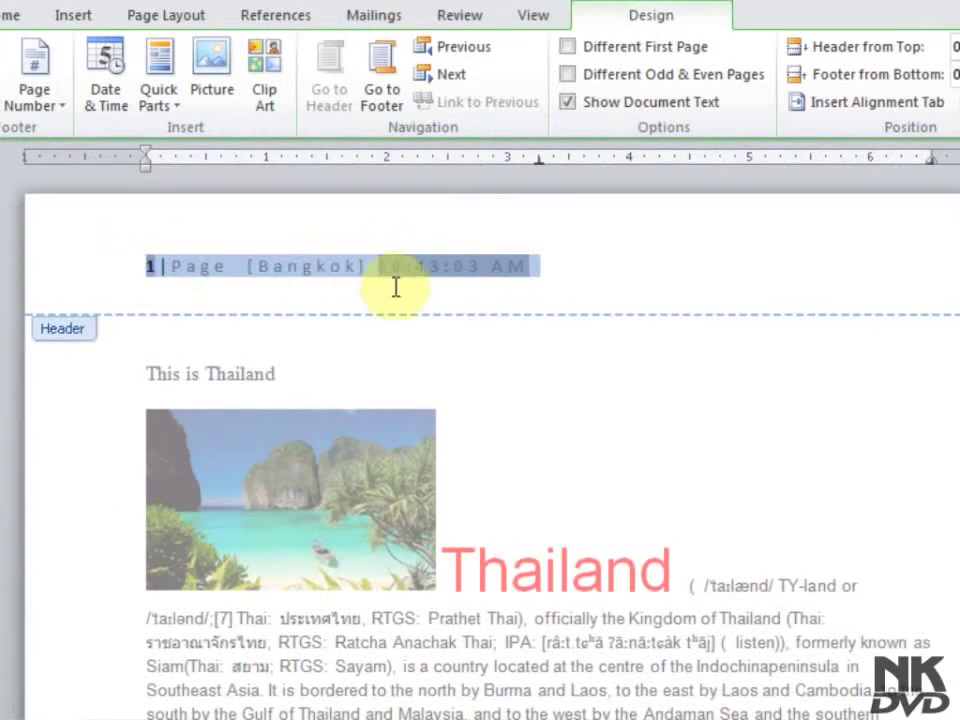
{"action": "key", "text": "Delete"}
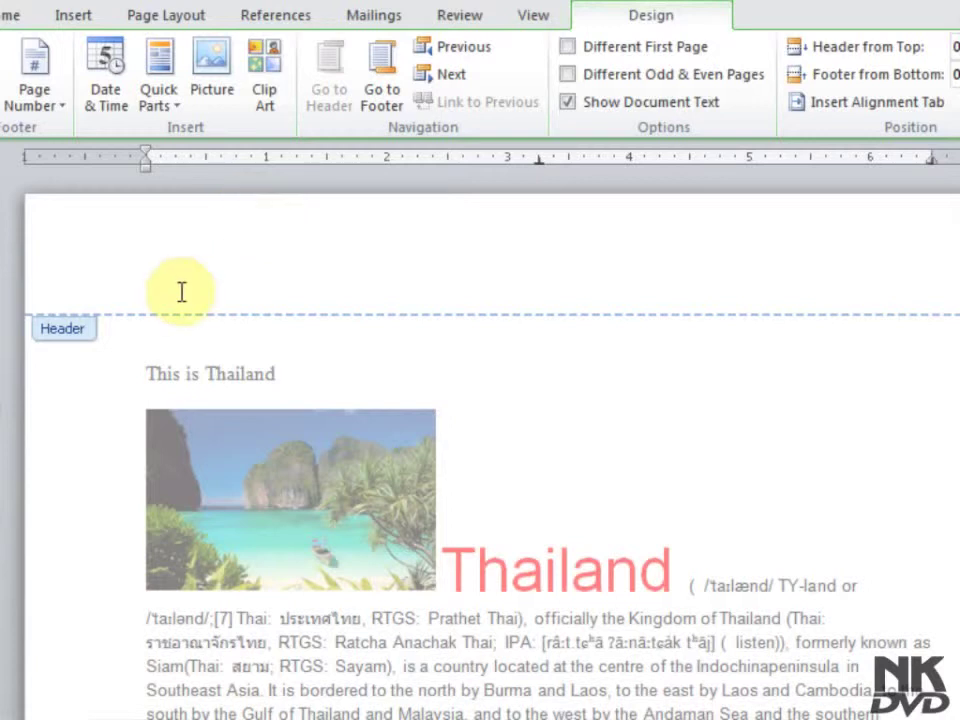
Insert the 681x454 sample picture into the header and shrink it to a small thumbnail.
{"action": "left_click", "coordinate": [212, 82]}
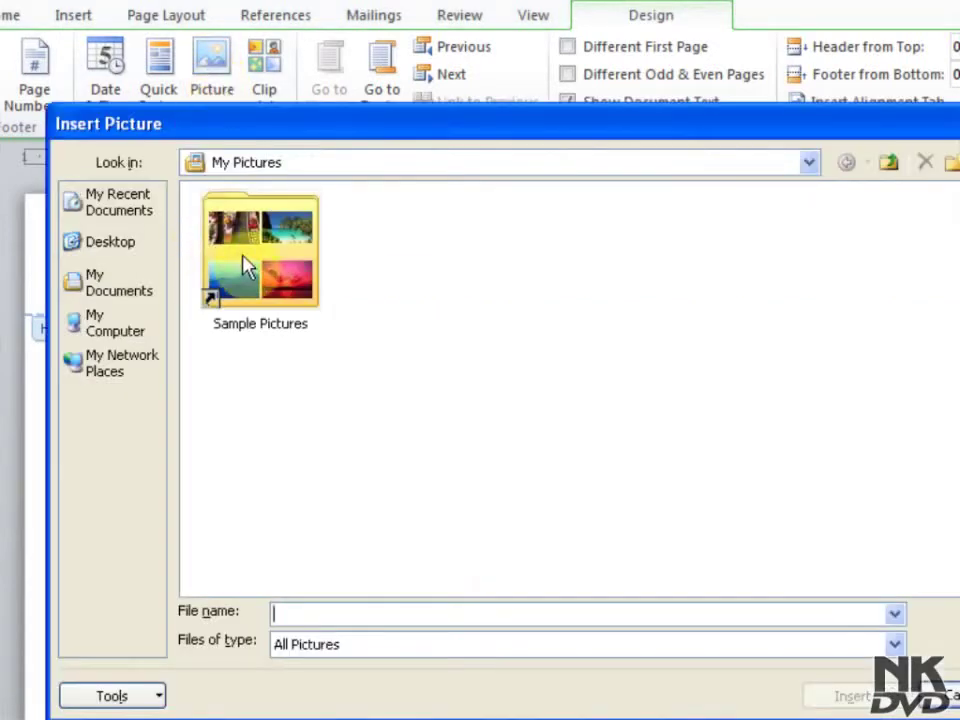
{"action": "double_click", "coordinate": [278, 300]}
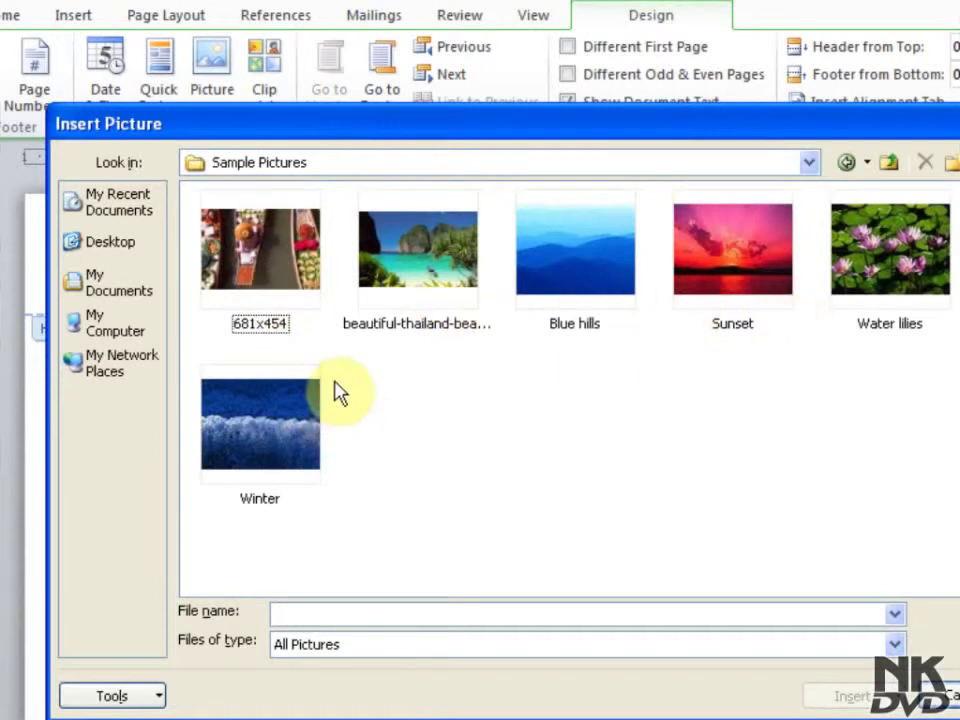
{"action": "left_click", "coordinate": [265, 285]}
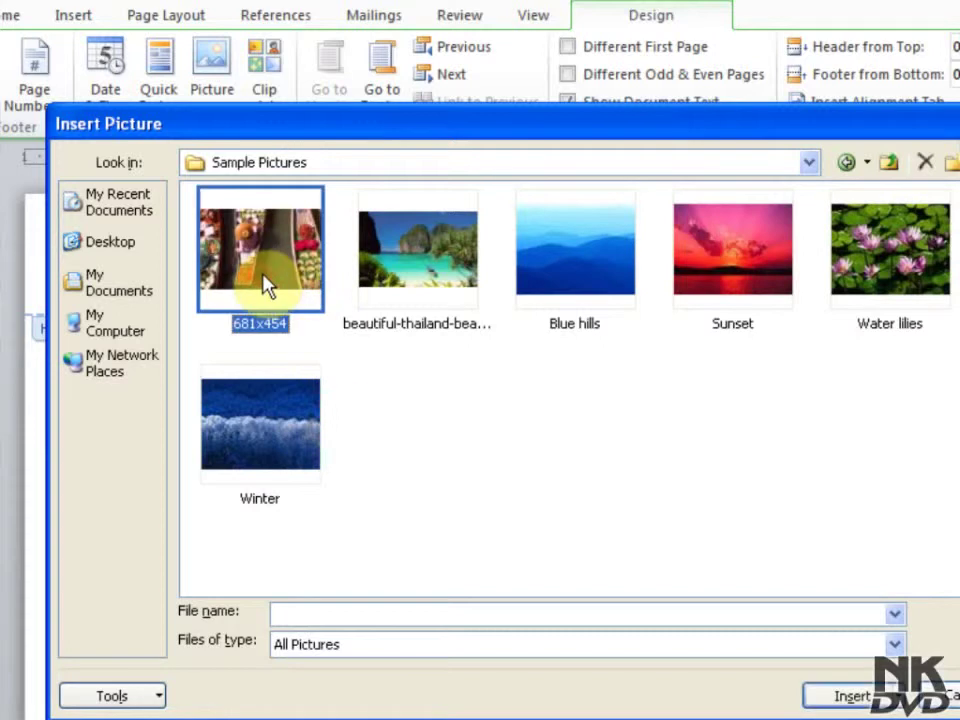
{"action": "left_click", "coordinate": [838, 695]}
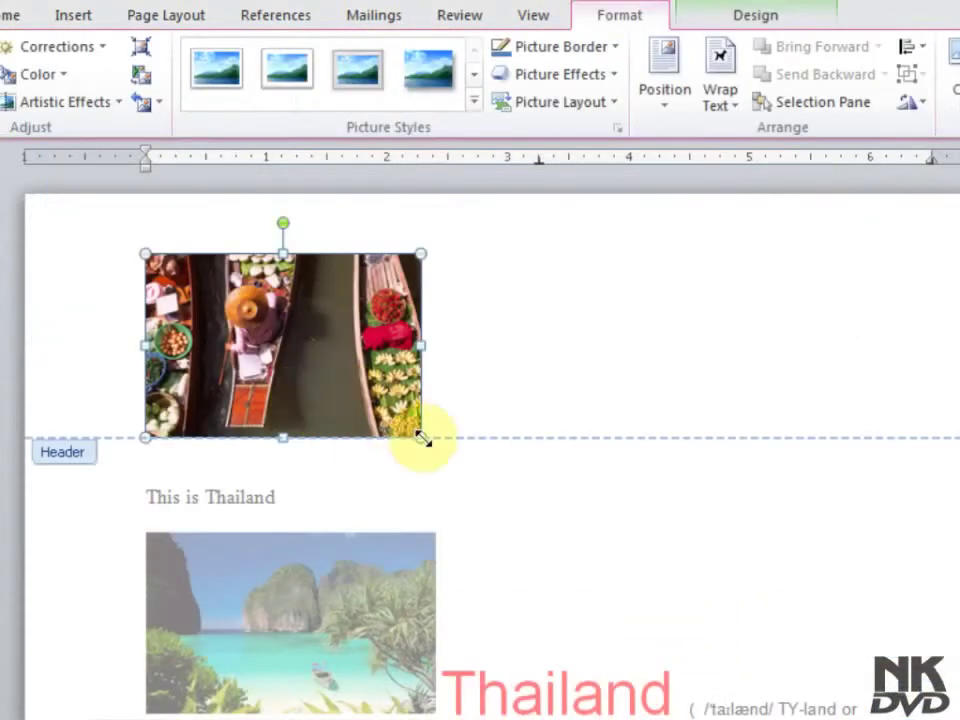
{"action": "left_click_drag", "start_coordinate": [421, 437], "coordinate": [242, 317]}
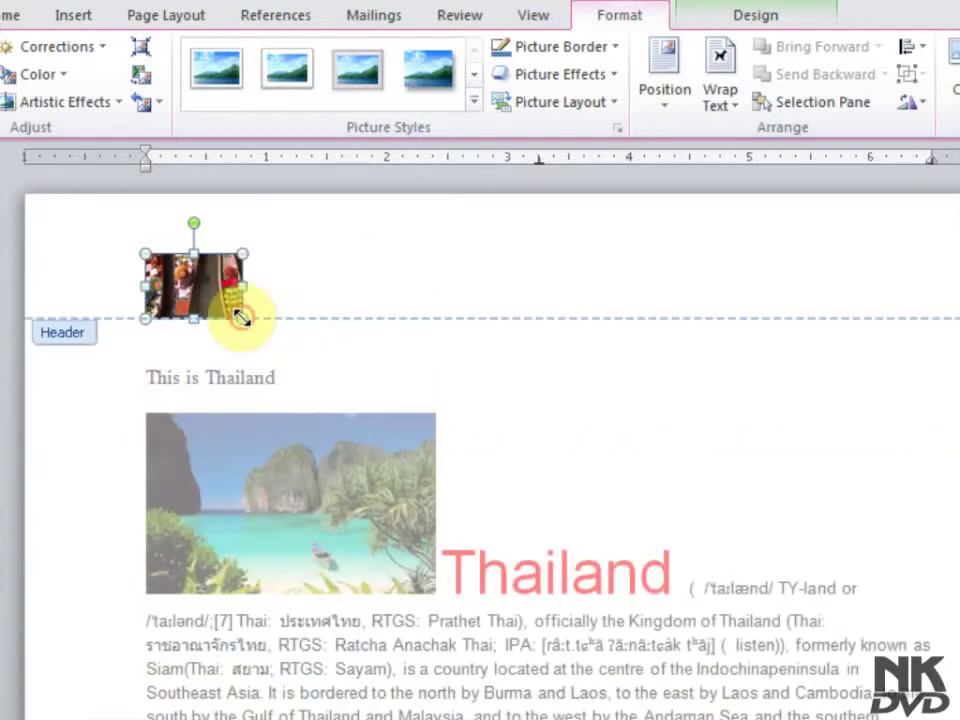
{"action": "left_click", "coordinate": [277, 285]}
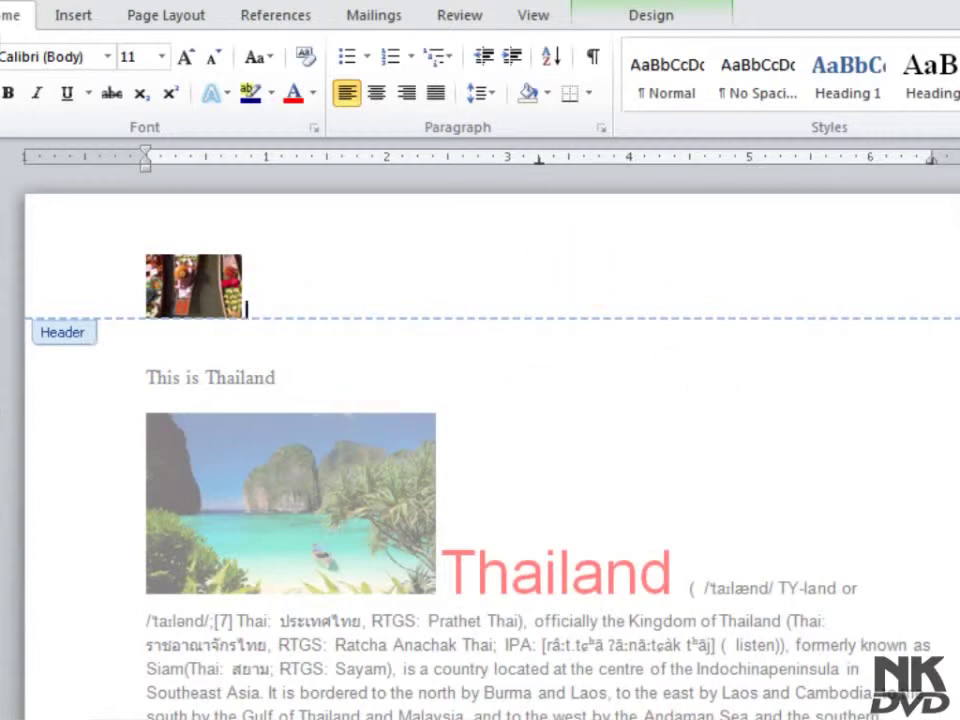
Insert the LOGO copy image from Fun (D:) > office 2010 at the header's right end.
{"action": "left_click", "coordinate": [654, 28]}
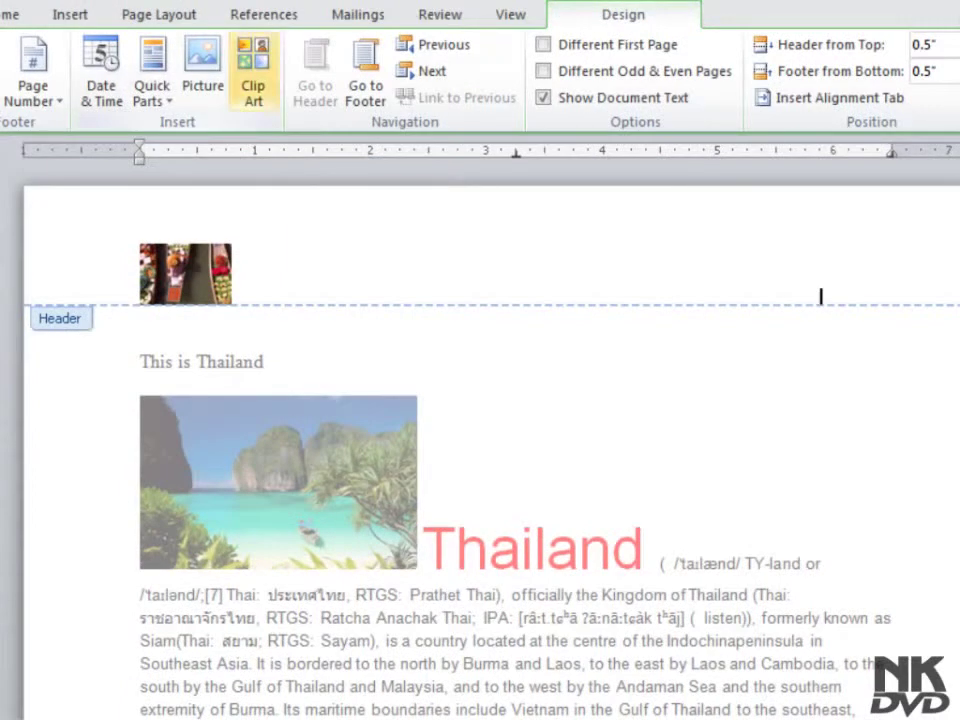
{"action": "left_click", "coordinate": [203, 68]}
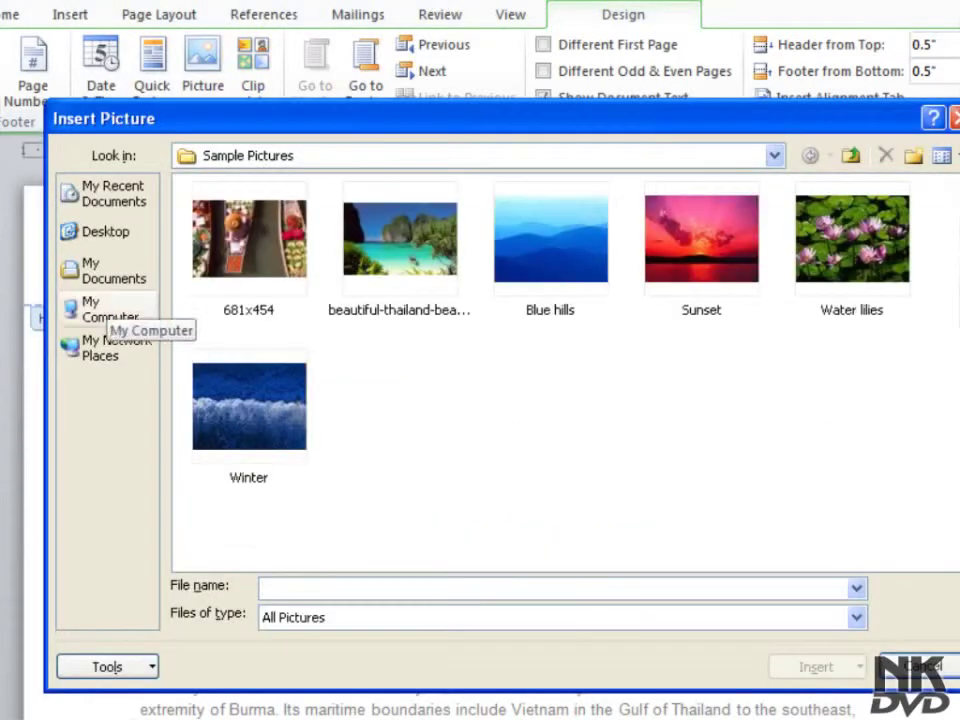
{"action": "left_click", "coordinate": [100, 310]}
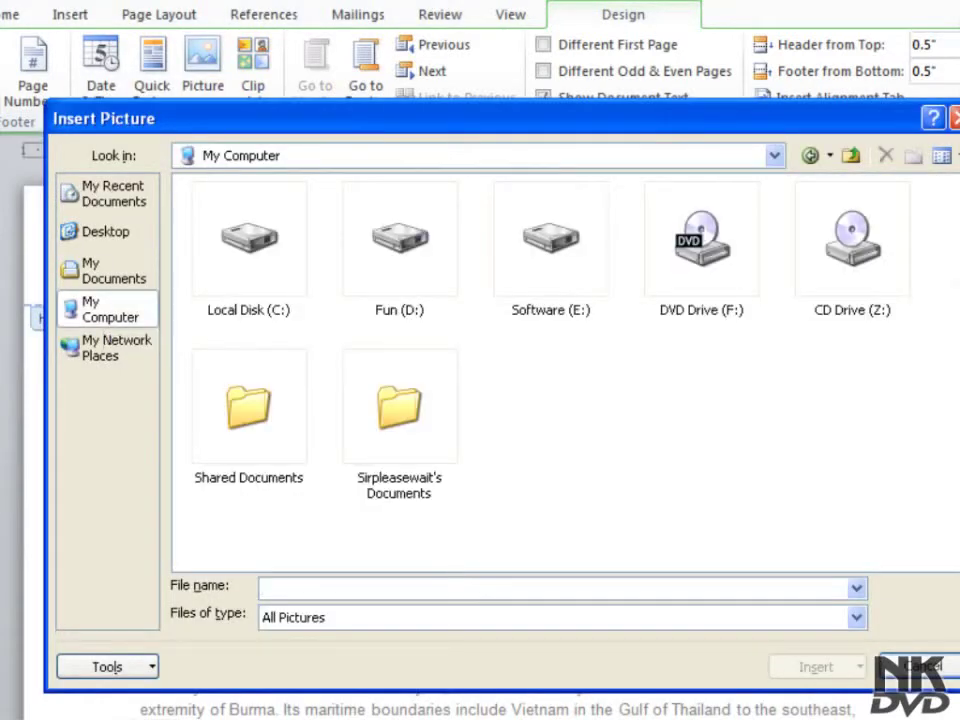
{"action": "double_click", "coordinate": [399, 240]}
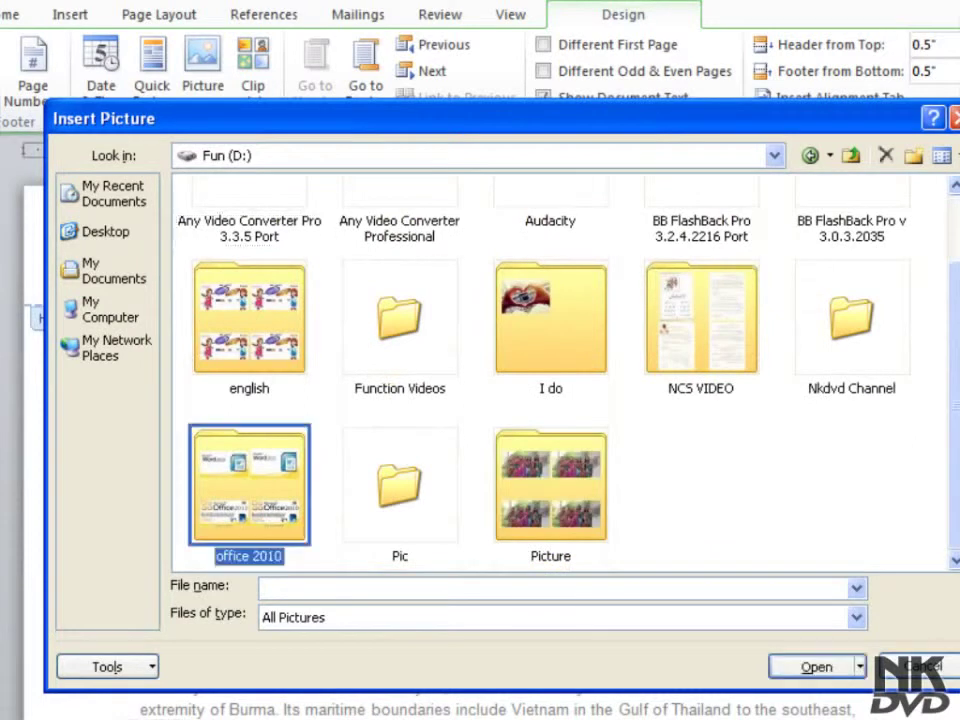
{"action": "double_click", "coordinate": [249, 485]}
{"action": "scroll", "coordinate": [560, 370], "scroll_direction": "down", "scroll_amount": 3}
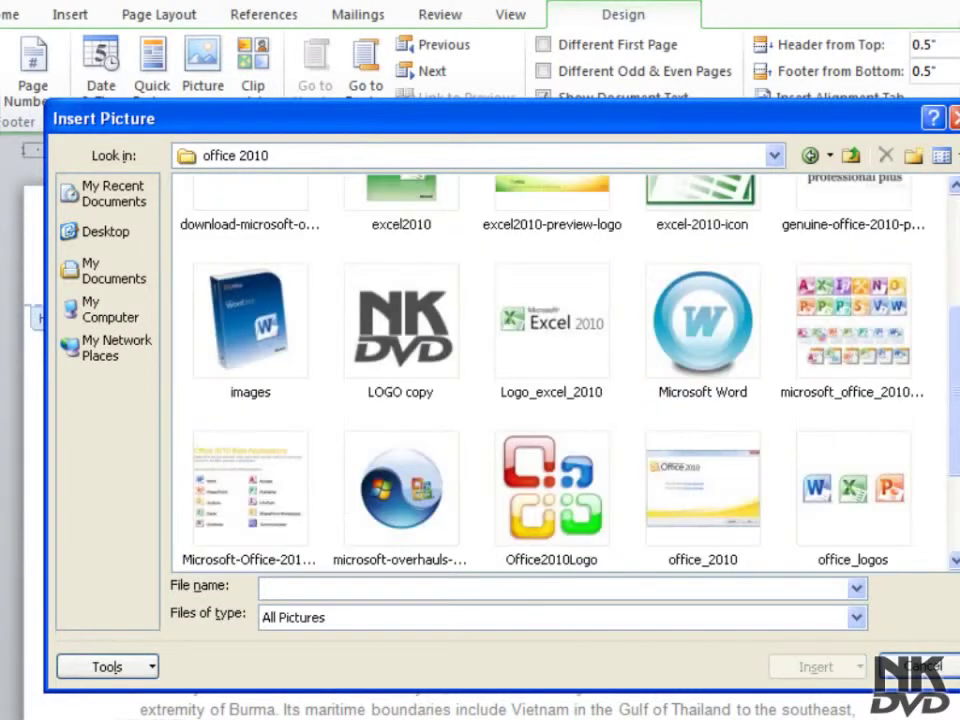
{"action": "left_click", "coordinate": [400, 320]}
{"action": "left_click", "coordinate": [815, 666]}
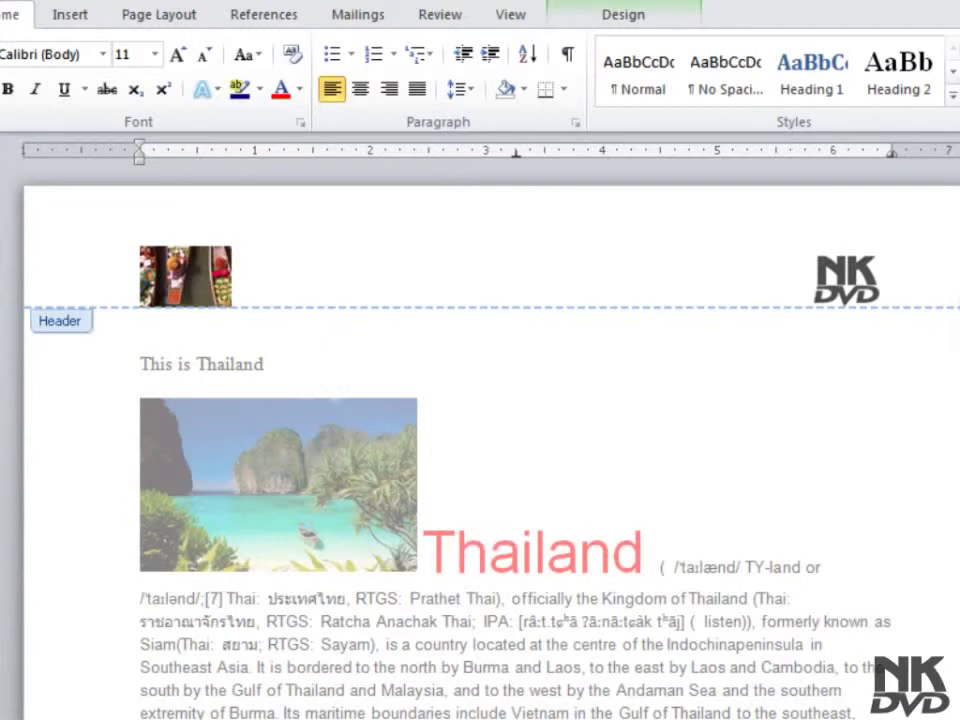
{"action": "left_click", "coordinate": [623, 14]}
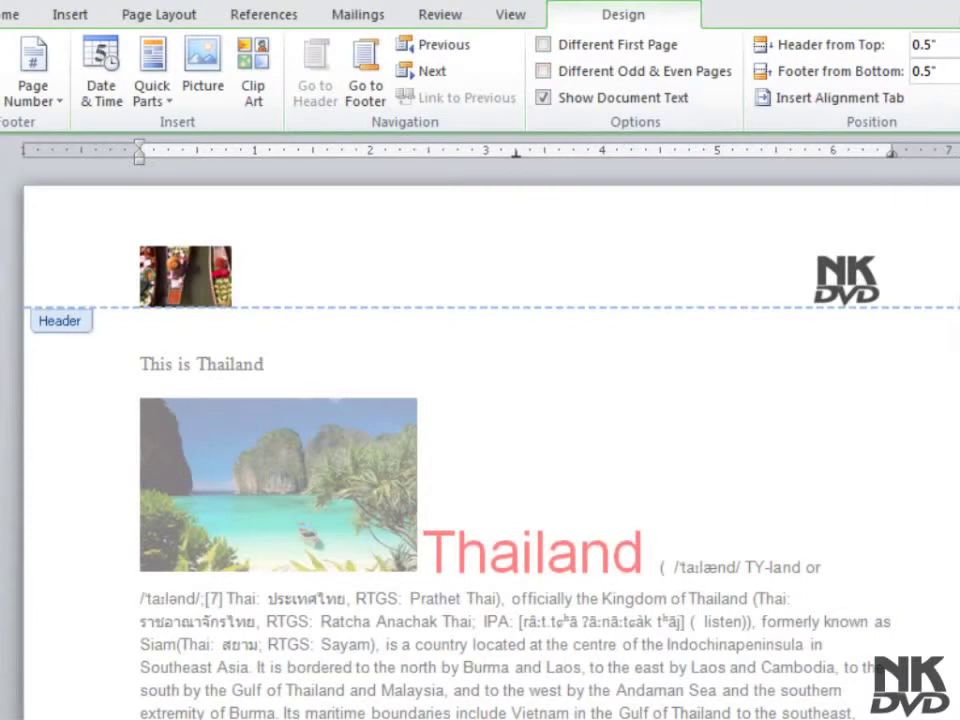
Close header editing and scroll the pages to confirm the boat thumbnail and logo repeat.
{"action": "double_click", "coordinate": [140, 318]}
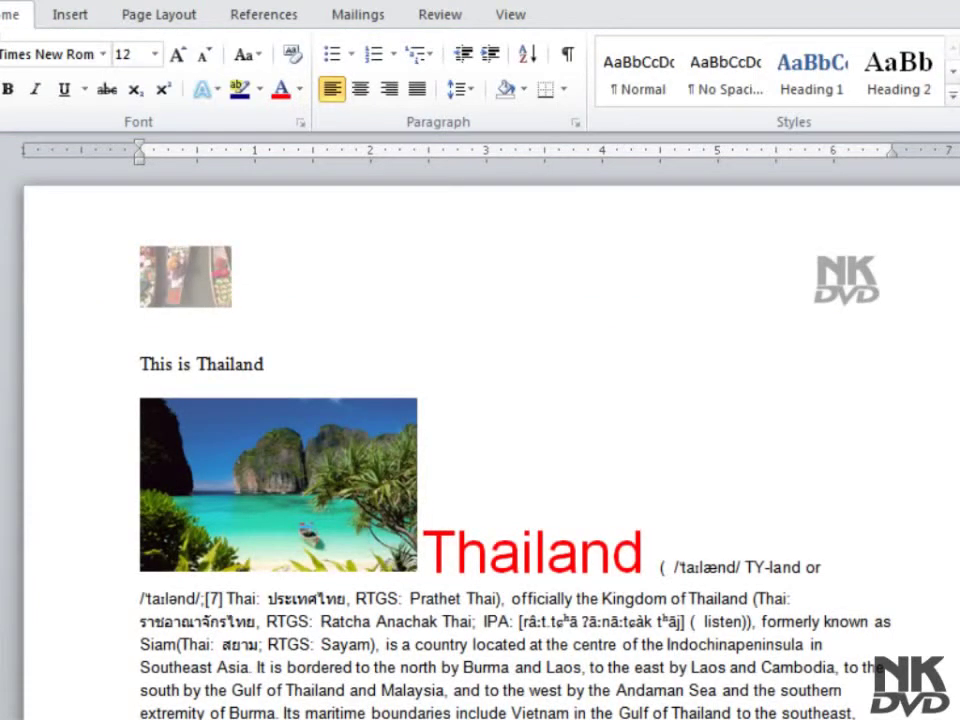
{"action": "scroll", "coordinate": [480, 450], "scroll_direction": "down", "scroll_amount": 8}
{"action": "scroll", "coordinate": [480, 450], "scroll_direction": "down", "scroll_amount": 8}
{"action": "scroll", "coordinate": [480, 450], "scroll_direction": "down", "scroll_amount": 3}
{"action": "scroll", "coordinate": [480, 450], "scroll_direction": "down", "scroll_amount": 2}
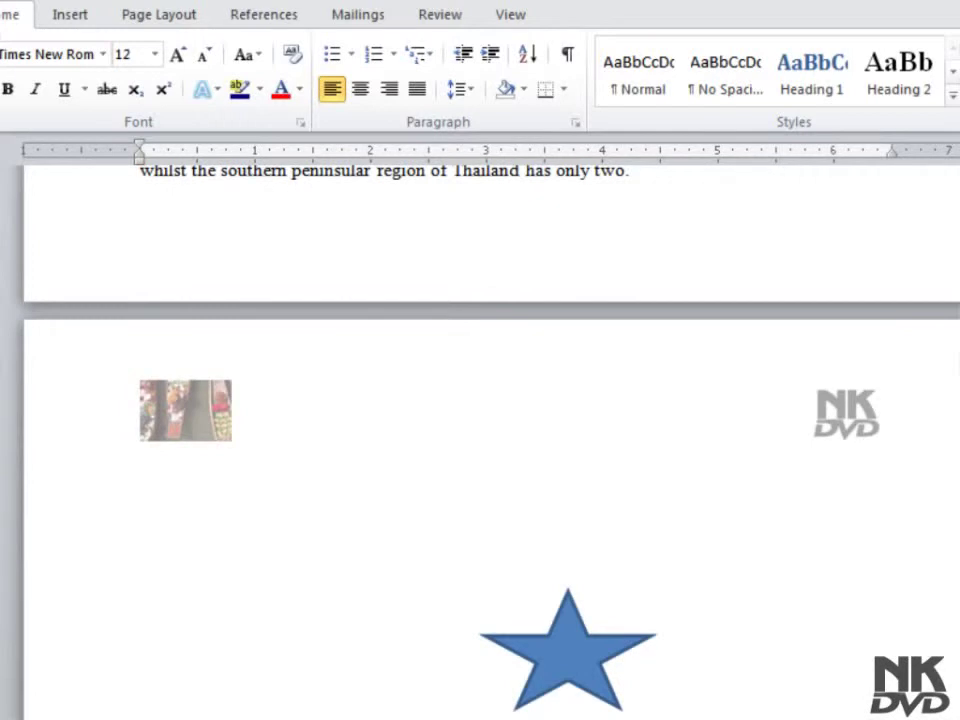
{"action": "scroll", "coordinate": [480, 450], "scroll_direction": "down", "scroll_amount": 4}
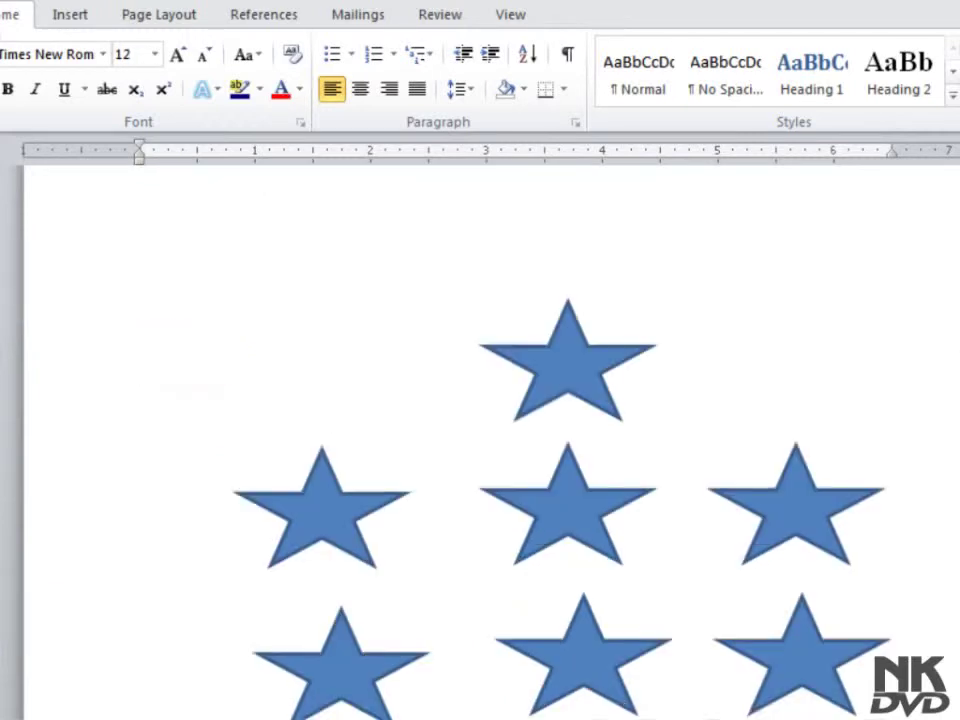
{"action": "scroll", "coordinate": [480, 450], "scroll_direction": "down", "scroll_amount": 7}
{"action": "scroll", "coordinate": [480, 450], "scroll_direction": "down", "scroll_amount": 8}
{"action": "scroll", "coordinate": [480, 450], "scroll_direction": "down", "scroll_amount": 3}
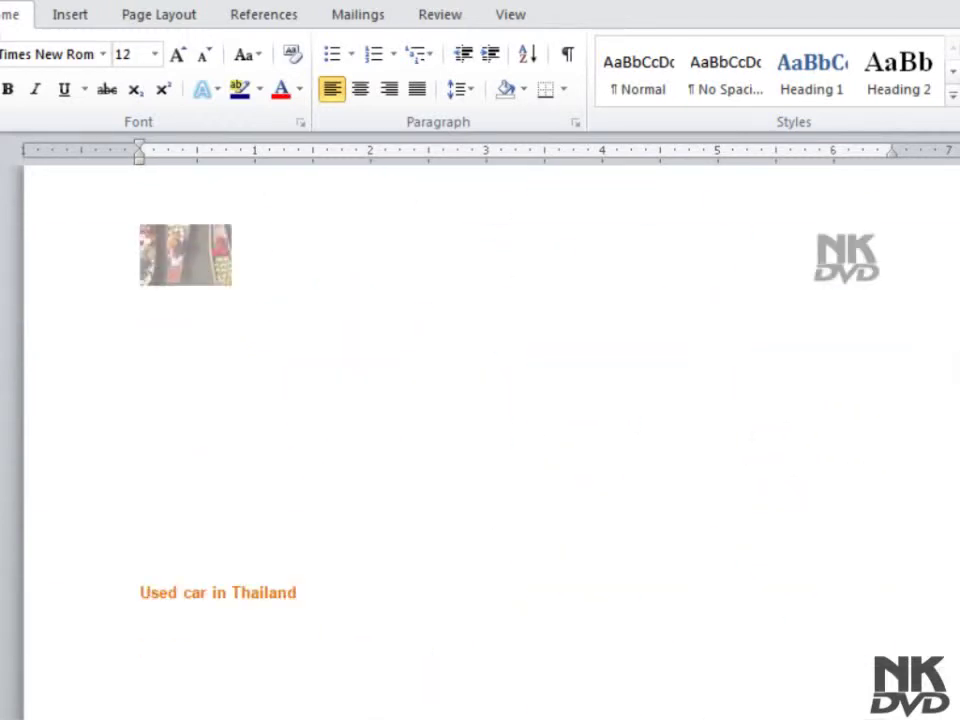
{"action": "scroll", "coordinate": [480, 450], "scroll_direction": "up", "scroll_amount": 4}
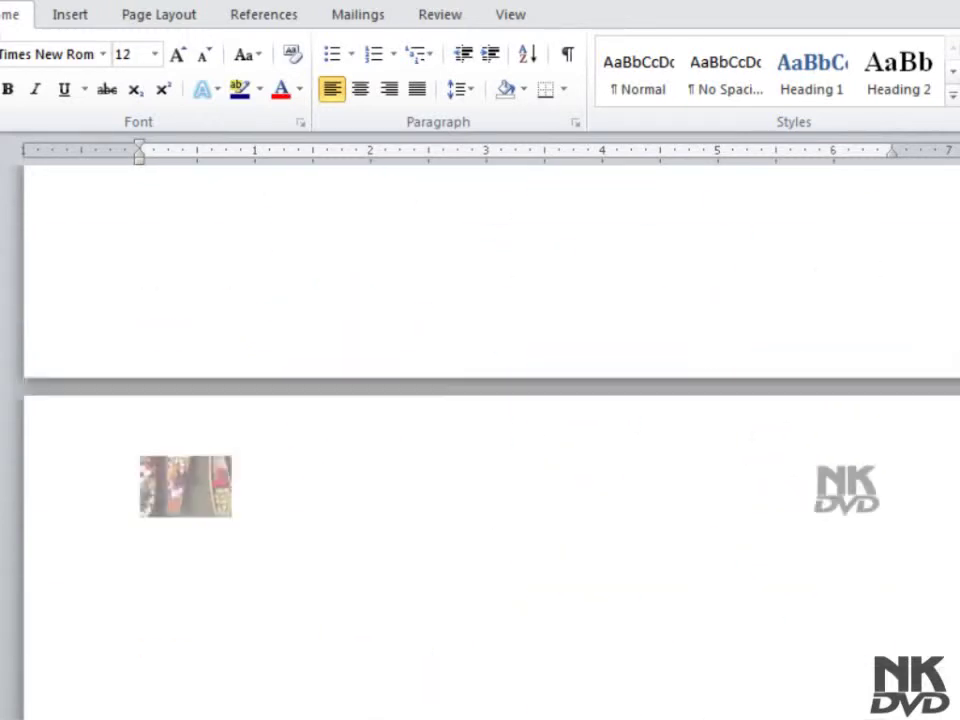
{"action": "scroll", "coordinate": [480, 450], "scroll_direction": "up", "scroll_amount": 2}
{"action": "left_click", "coordinate": [141, 362]}
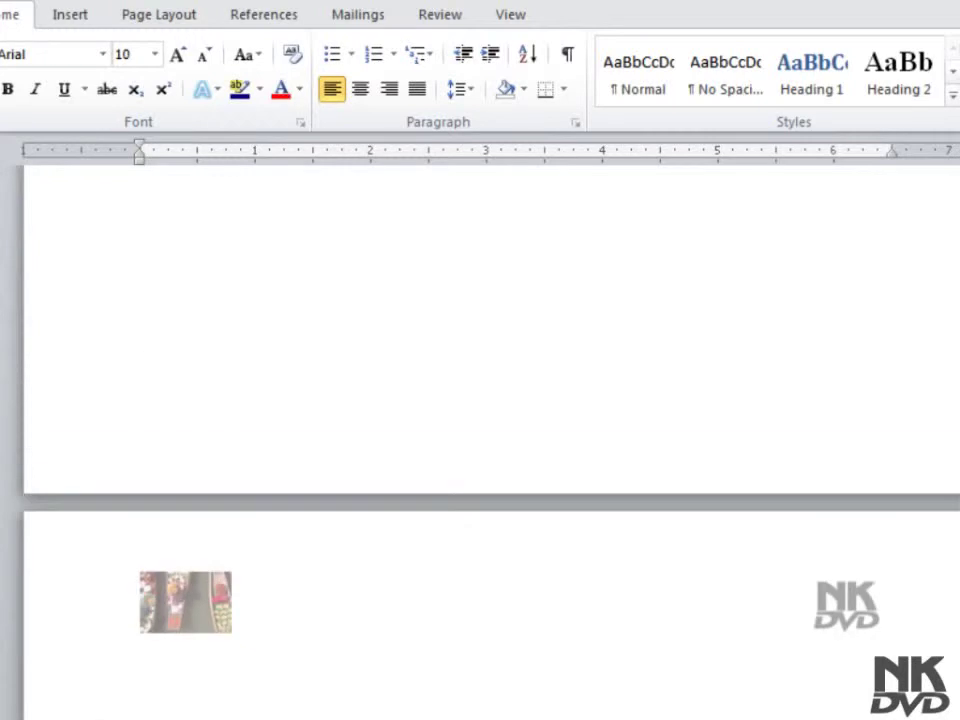
Edit the footer, insert the race-car clip art found by searching 'car', and shrink it to 0.52" by 1.14".
{"action": "right_click", "coordinate": [376, 434]}
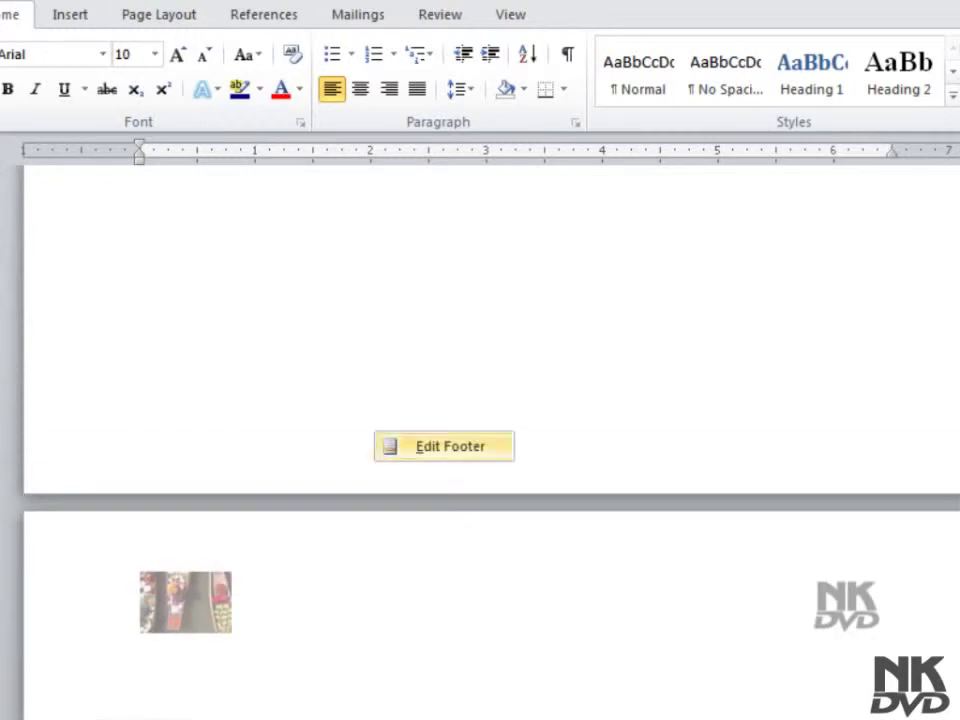
{"action": "left_click", "coordinate": [437, 446]}
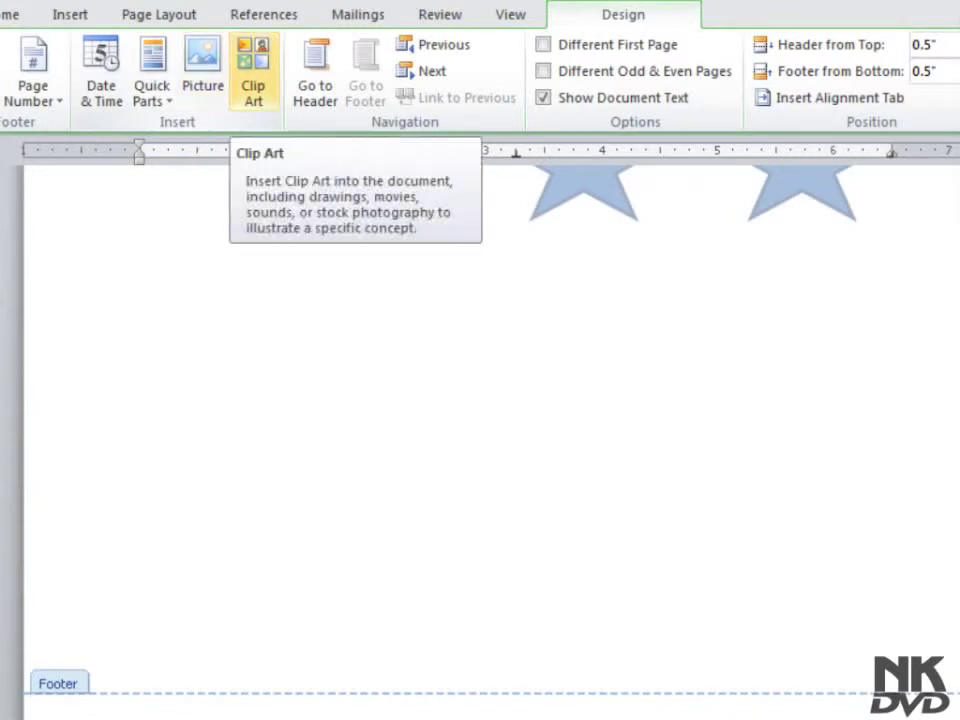
{"action": "left_click", "coordinate": [253, 70]}
{"action": "type", "text": "car"}
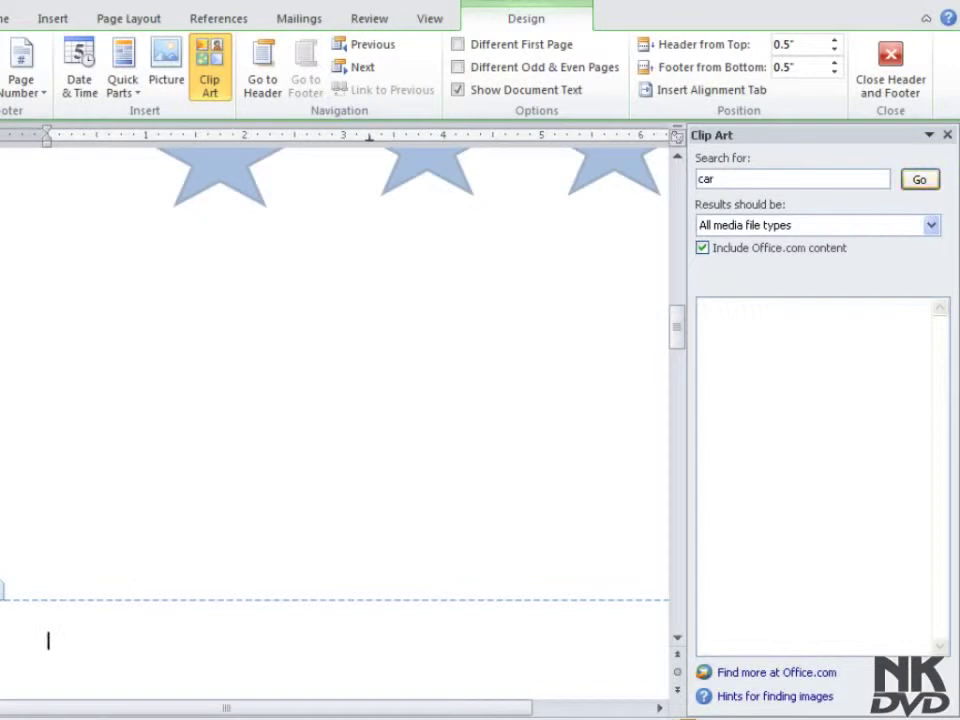
{"action": "key", "text": "Return"}
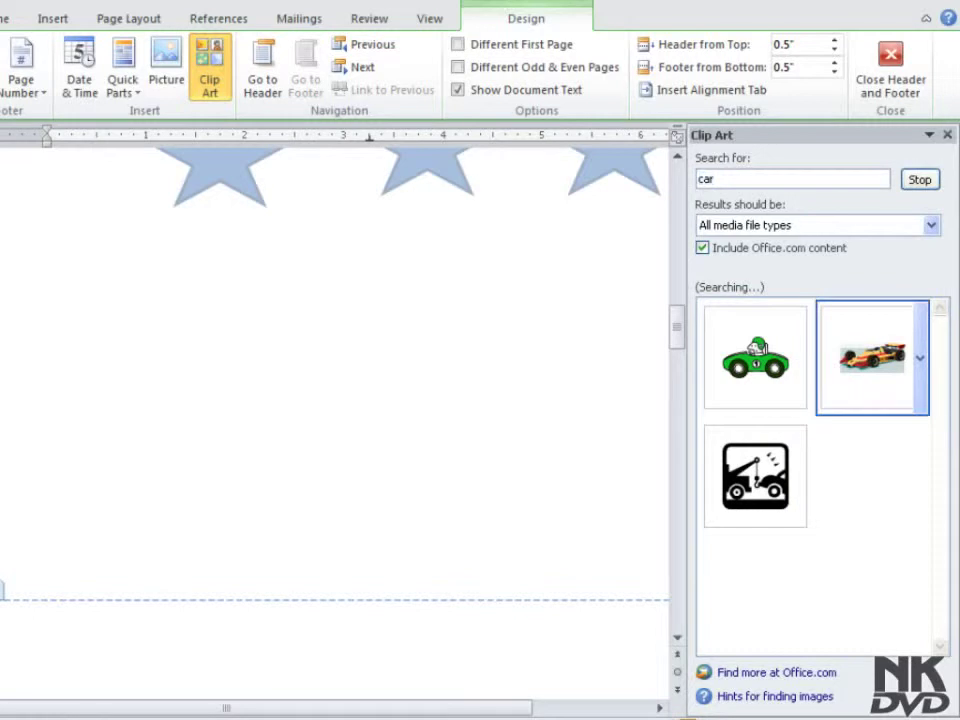
{"action": "left_click", "coordinate": [872, 357]}
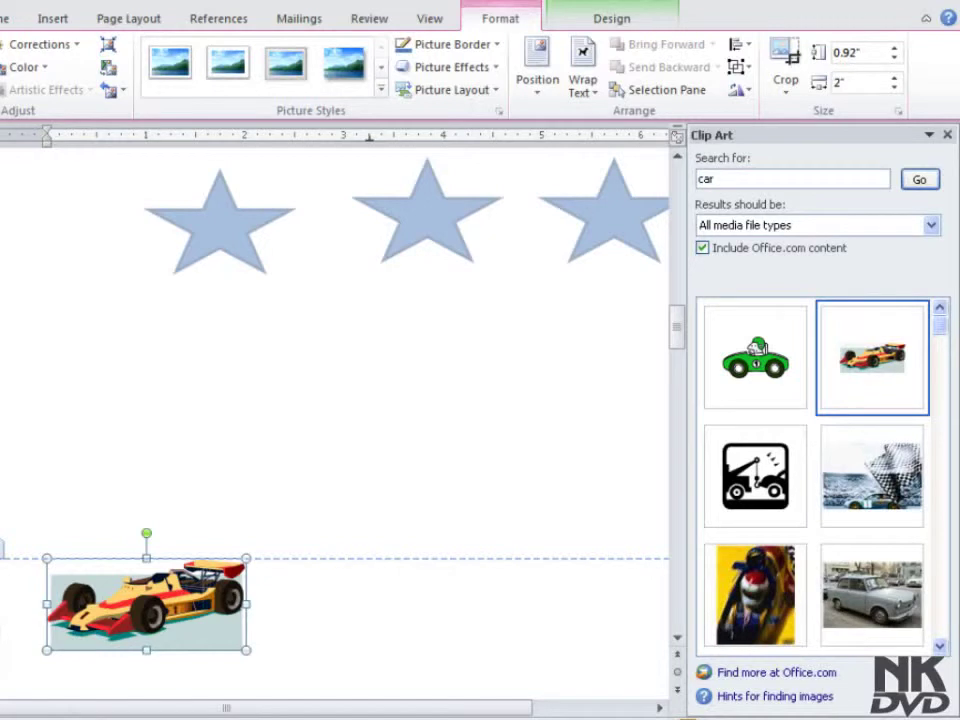
{"action": "left_click_drag", "start_coordinate": [246, 558], "coordinate": [160, 598]}
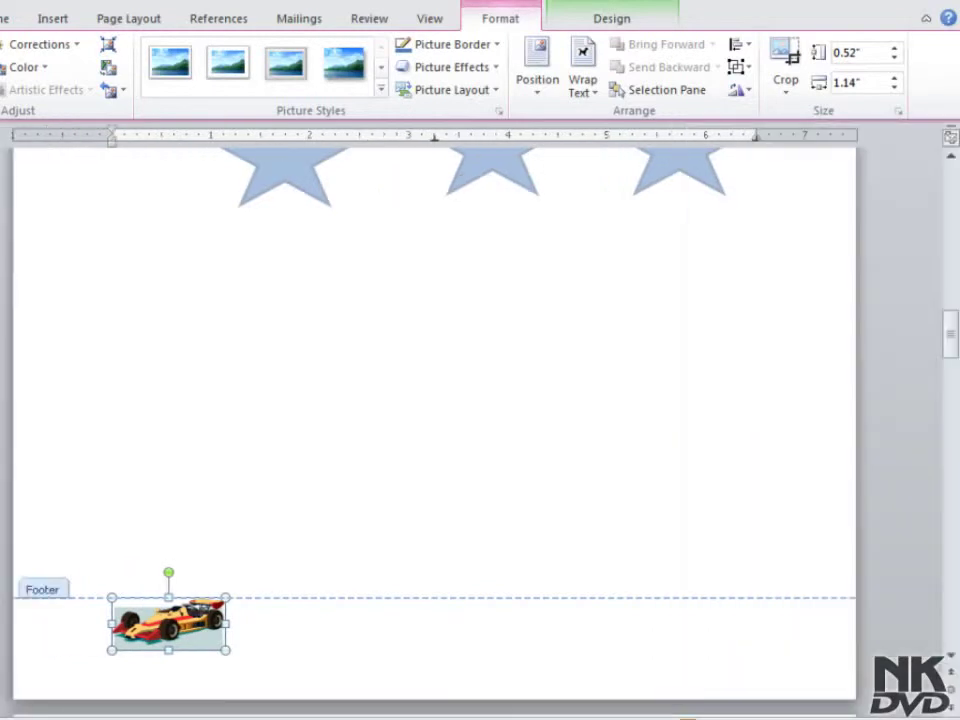
Close footer editing and scroll down through the document pages.
{"action": "double_click", "coordinate": [113, 588]}
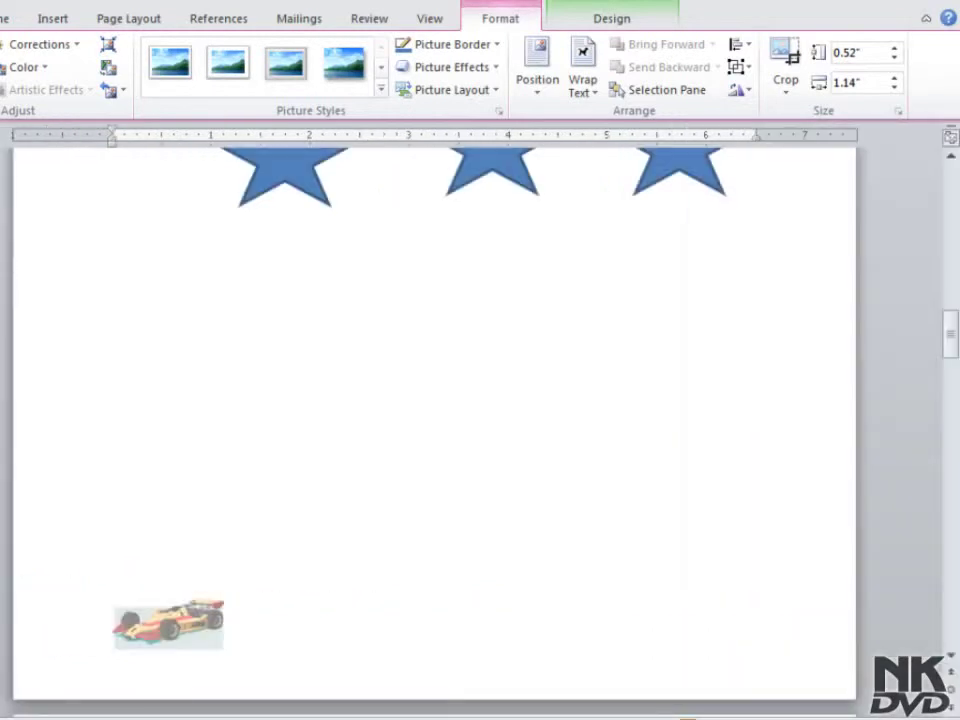
{"action": "scroll", "coordinate": [434, 420], "scroll_direction": "down", "scroll_amount": 3}
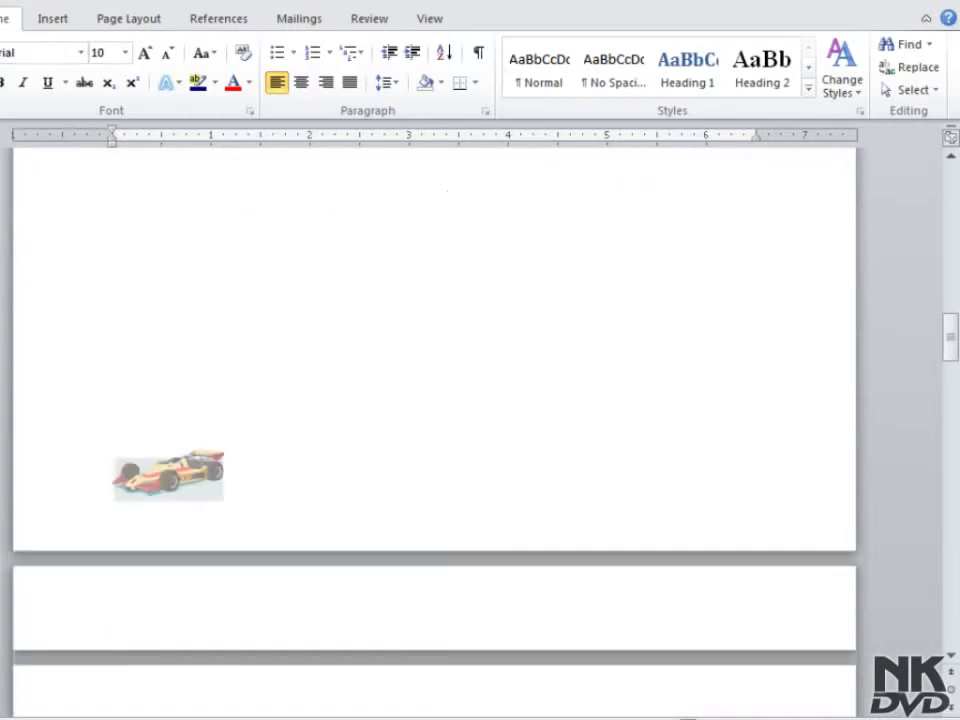
{"action": "scroll", "coordinate": [434, 420], "scroll_direction": "down", "scroll_amount": 5}
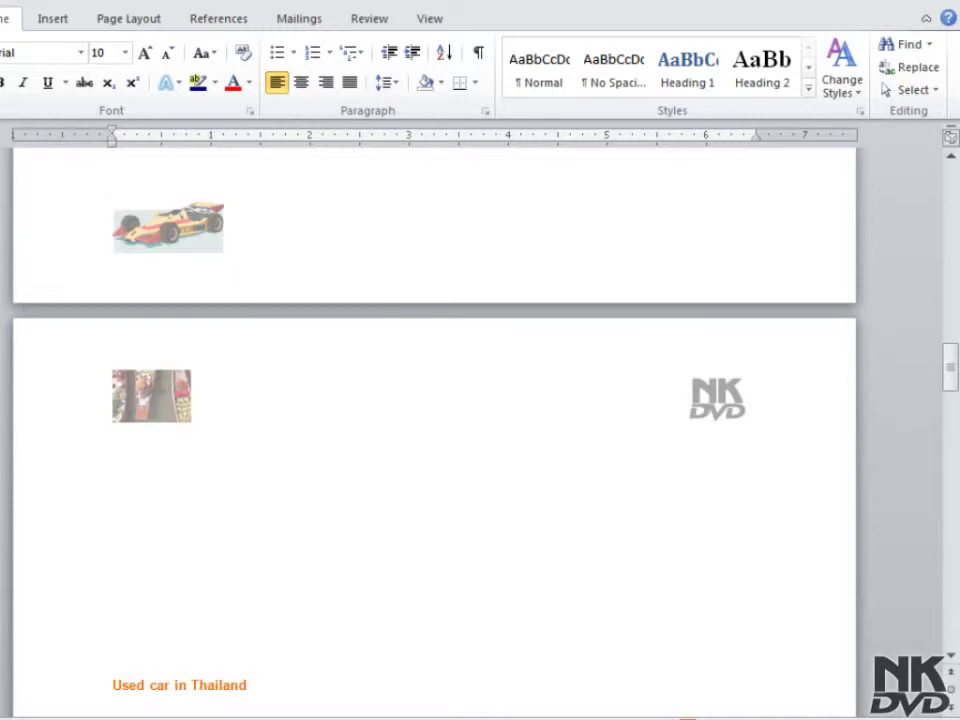
{"action": "scroll", "coordinate": [434, 420], "scroll_direction": "down", "scroll_amount": 2}
{"action": "scroll", "coordinate": [434, 420], "scroll_direction": "down", "scroll_amount": 6}
{"action": "scroll", "coordinate": [434, 420], "scroll_direction": "down", "scroll_amount": 5}
{"action": "scroll", "coordinate": [434, 420], "scroll_direction": "down", "scroll_amount": 4}
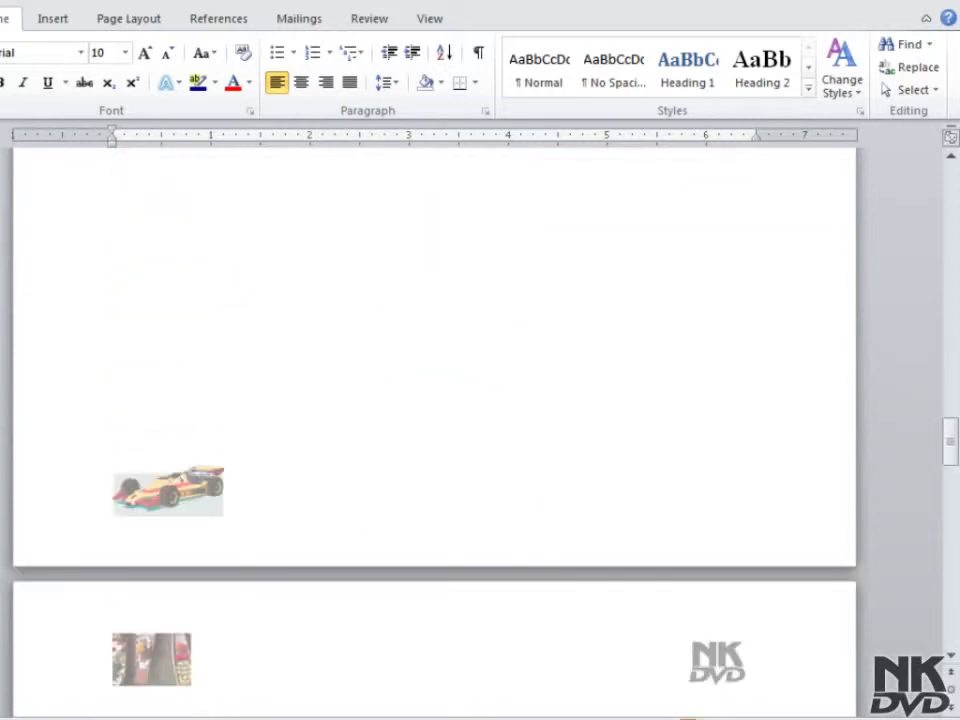
Scroll back to the first page and open its header for editing.
{"action": "scroll", "coordinate": [434, 430], "scroll_direction": "up", "scroll_amount": 10}
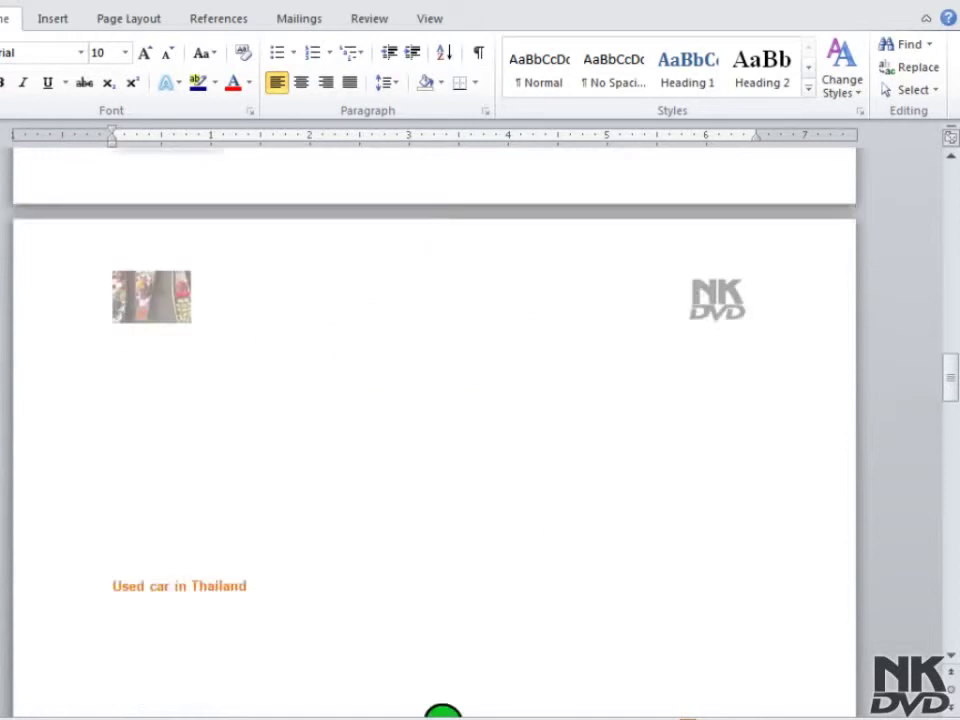
{"action": "scroll", "coordinate": [434, 430], "scroll_direction": "up", "scroll_amount": 10}
{"action": "scroll", "coordinate": [434, 430], "scroll_direction": "up", "scroll_amount": 10}
{"action": "scroll", "coordinate": [434, 430], "scroll_direction": "up", "scroll_amount": 10}
{"action": "scroll", "coordinate": [434, 430], "scroll_direction": "up", "scroll_amount": 4}
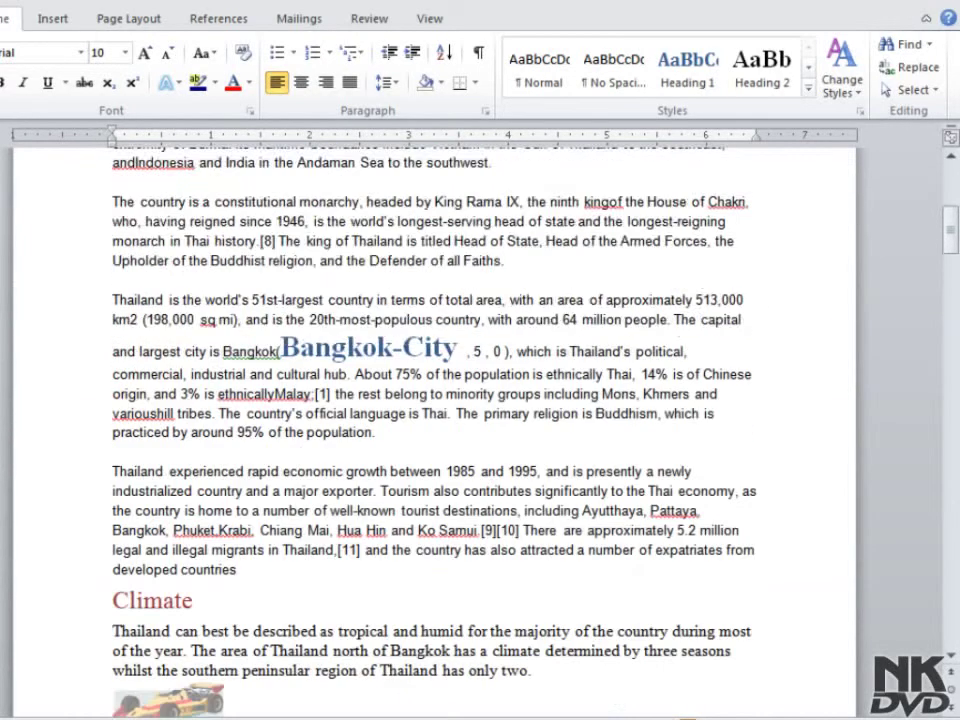
{"action": "scroll", "coordinate": [434, 430], "scroll_direction": "up", "scroll_amount": 3}
{"action": "scroll", "coordinate": [434, 430], "scroll_direction": "up", "scroll_amount": 3}
{"action": "scroll", "coordinate": [434, 430], "scroll_direction": "up", "scroll_amount": 2}
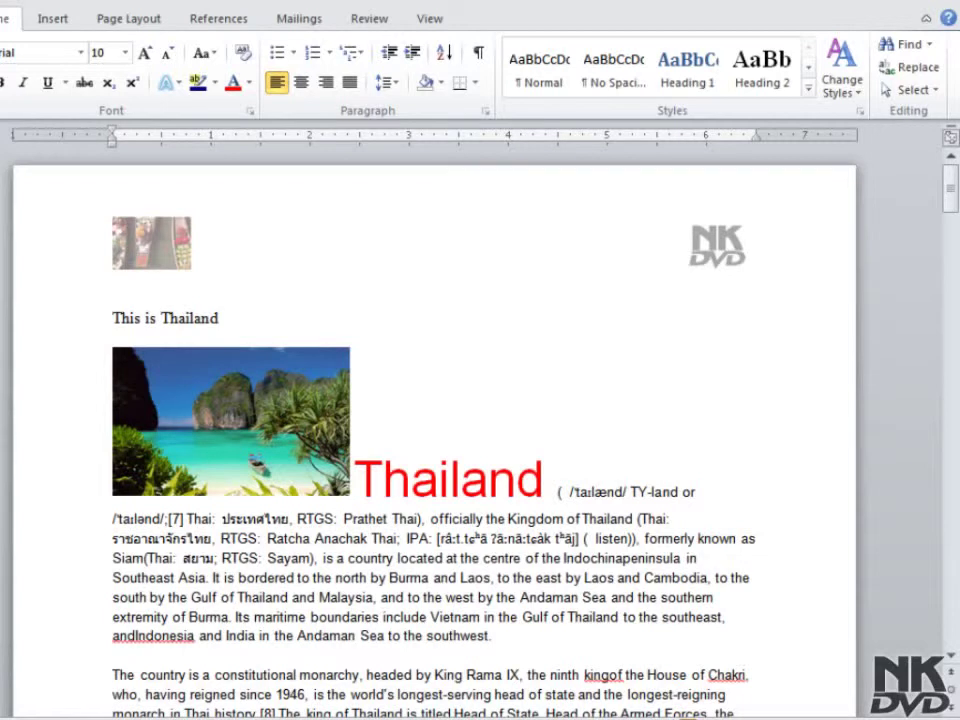
{"action": "double_click", "coordinate": [86, 197]}
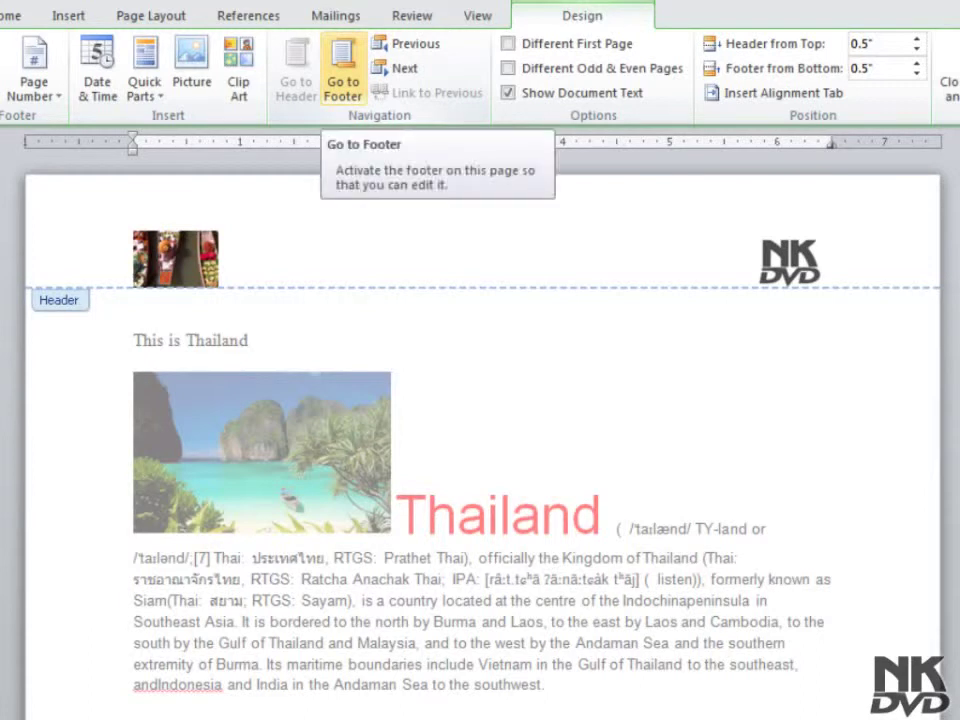
{"action": "left_click", "coordinate": [343, 75]}
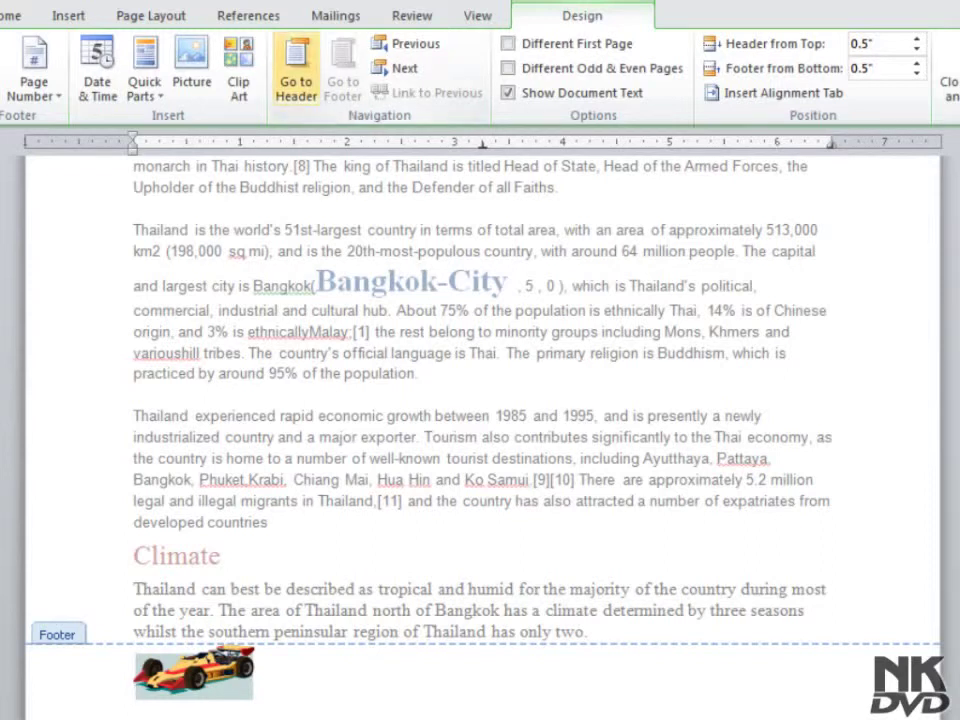
{"action": "left_click", "coordinate": [296, 68]}
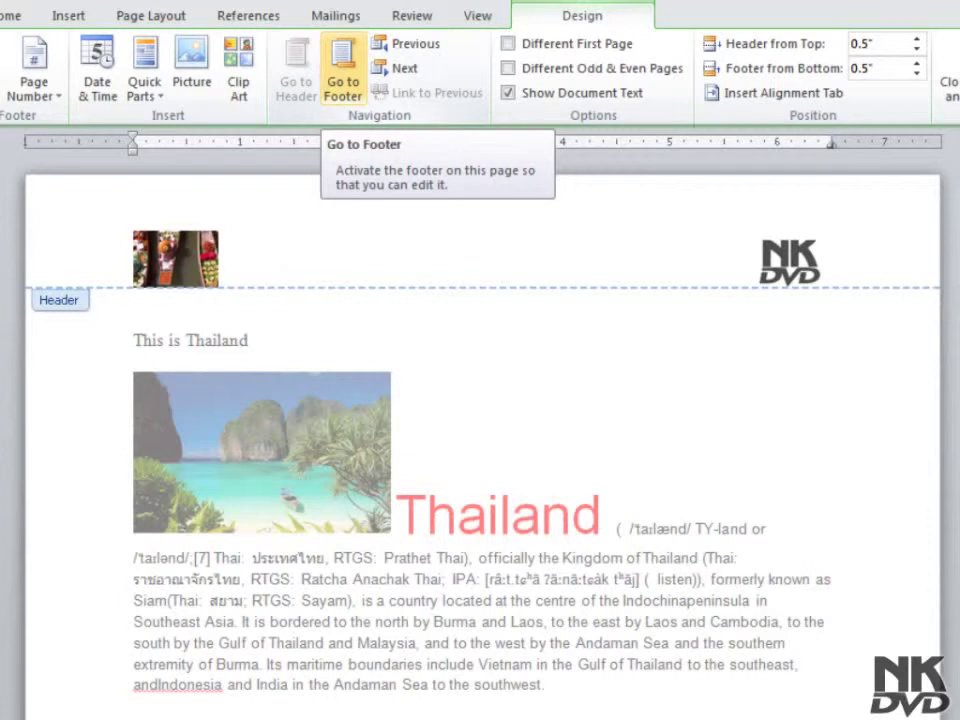
{"action": "left_click", "coordinate": [343, 75]}
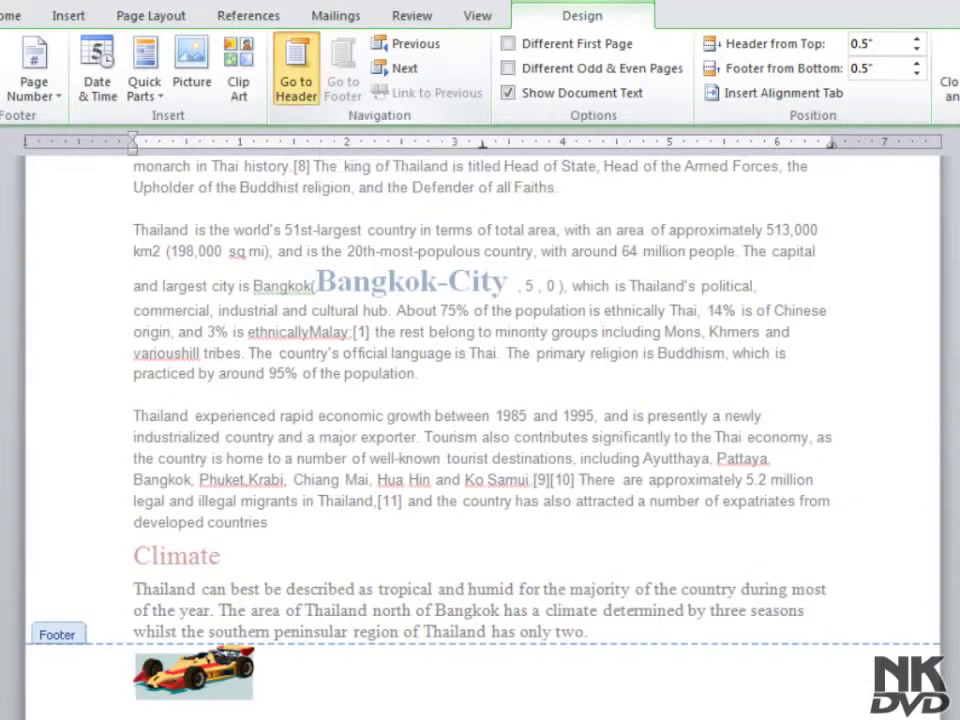
{"action": "left_click", "coordinate": [296, 70]}
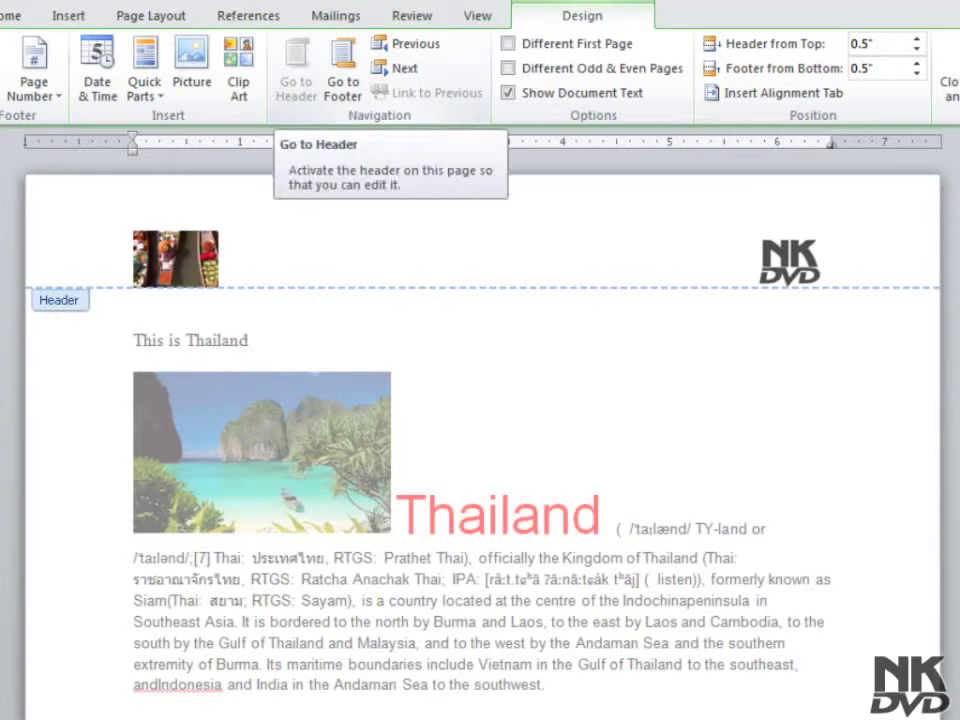
{"action": "left_click", "coordinate": [342, 75]}
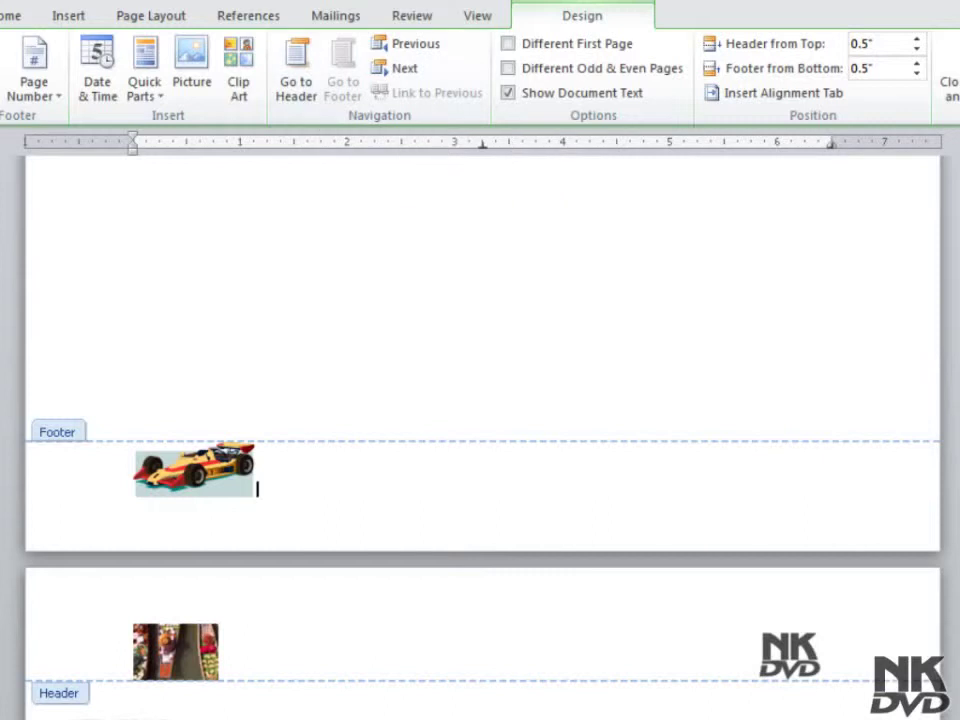
{"action": "scroll", "coordinate": [480, 400], "scroll_direction": "down", "scroll_amount": 10}
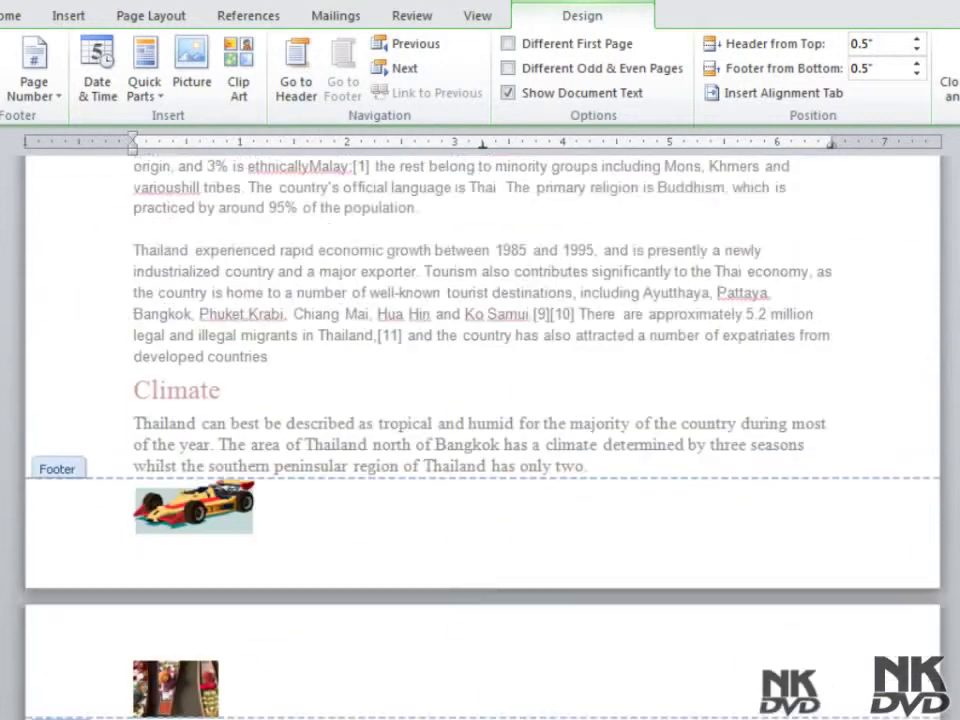
{"action": "scroll", "coordinate": [480, 400], "scroll_direction": "up", "scroll_amount": 5}
{"action": "scroll", "coordinate": [480, 400], "scroll_direction": "up", "scroll_amount": 5}
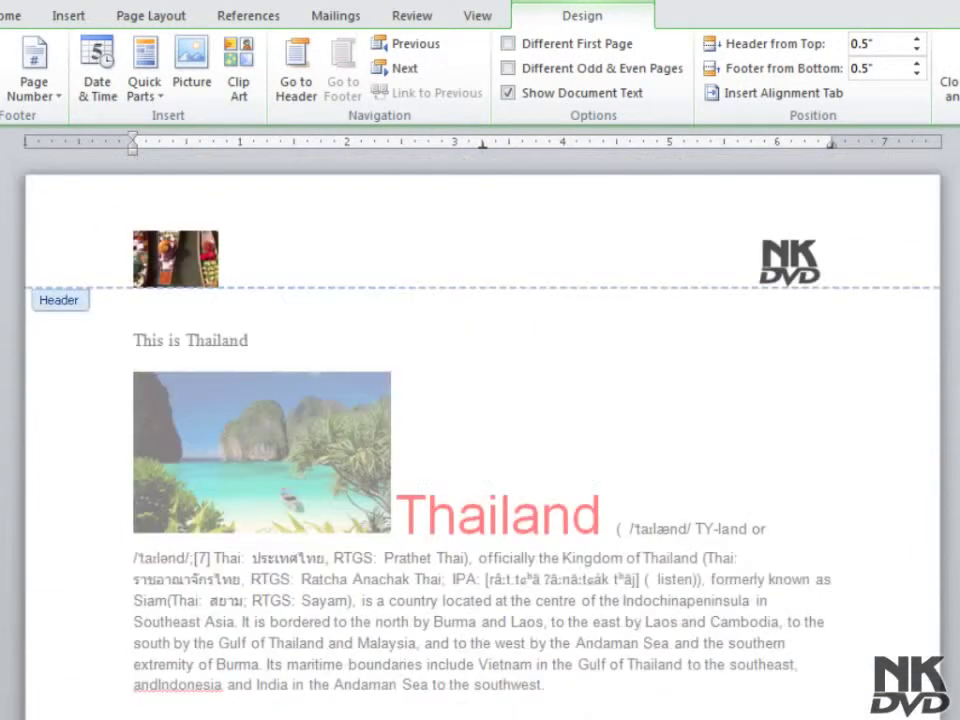
{"action": "left_click", "coordinate": [304, 276]}
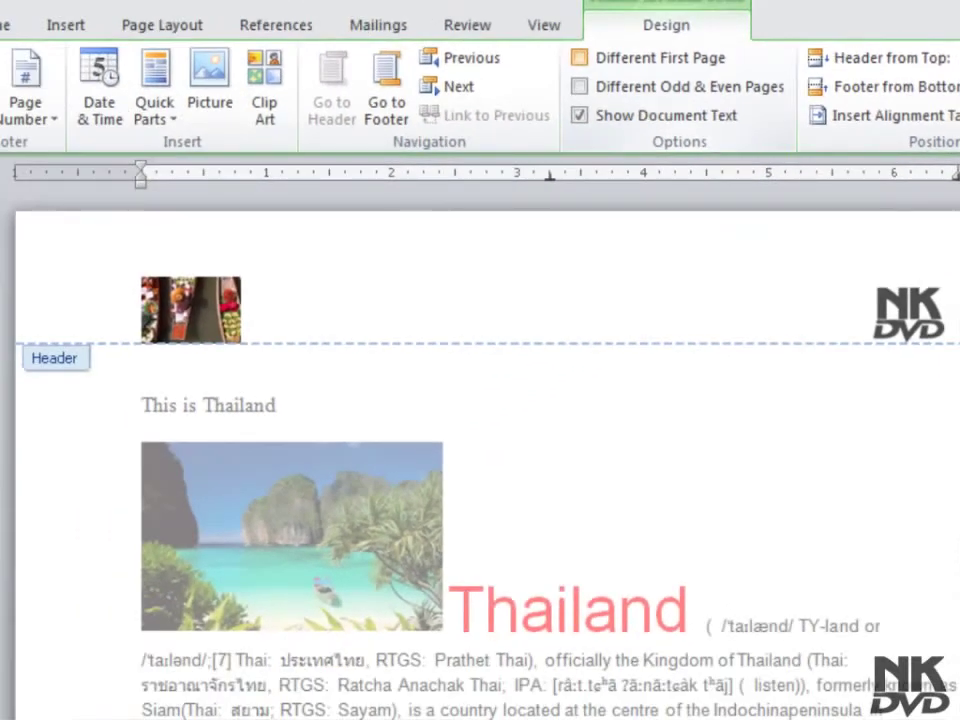
Enable Different First Page so the first page gets its own empty header.
{"action": "left_click", "coordinate": [578, 57]}
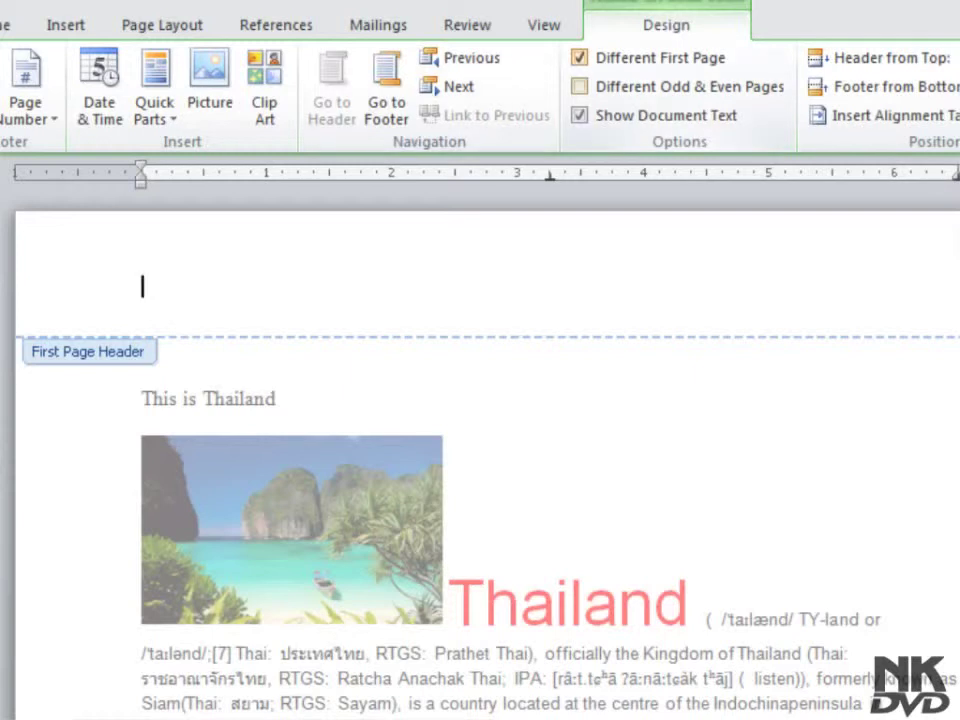
{"action": "left_click", "coordinate": [579, 57]}
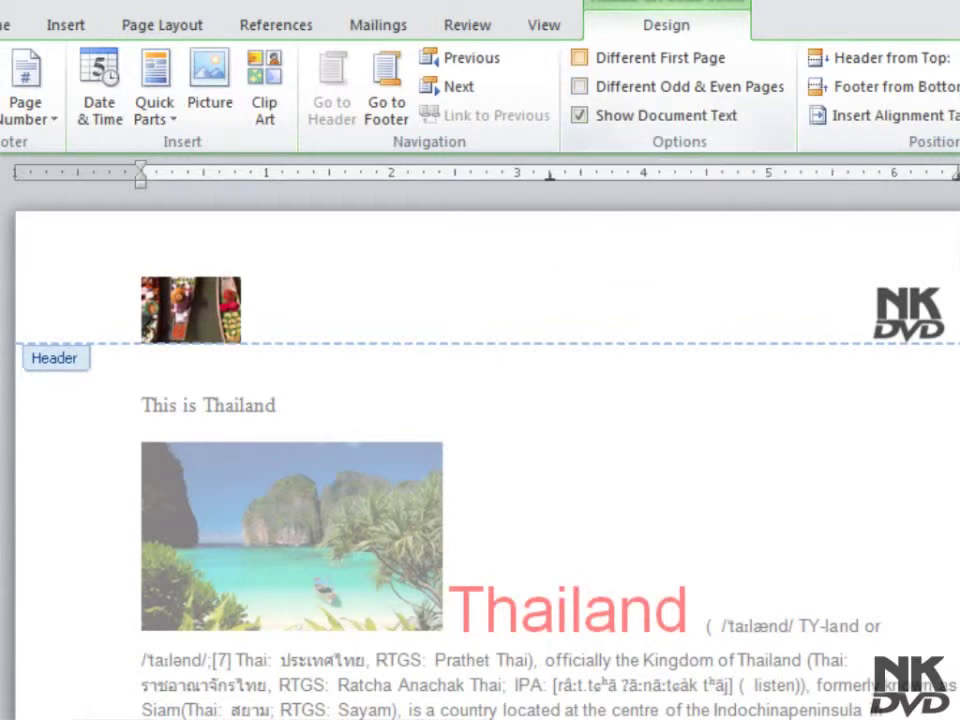
{"action": "left_click", "coordinate": [579, 58]}
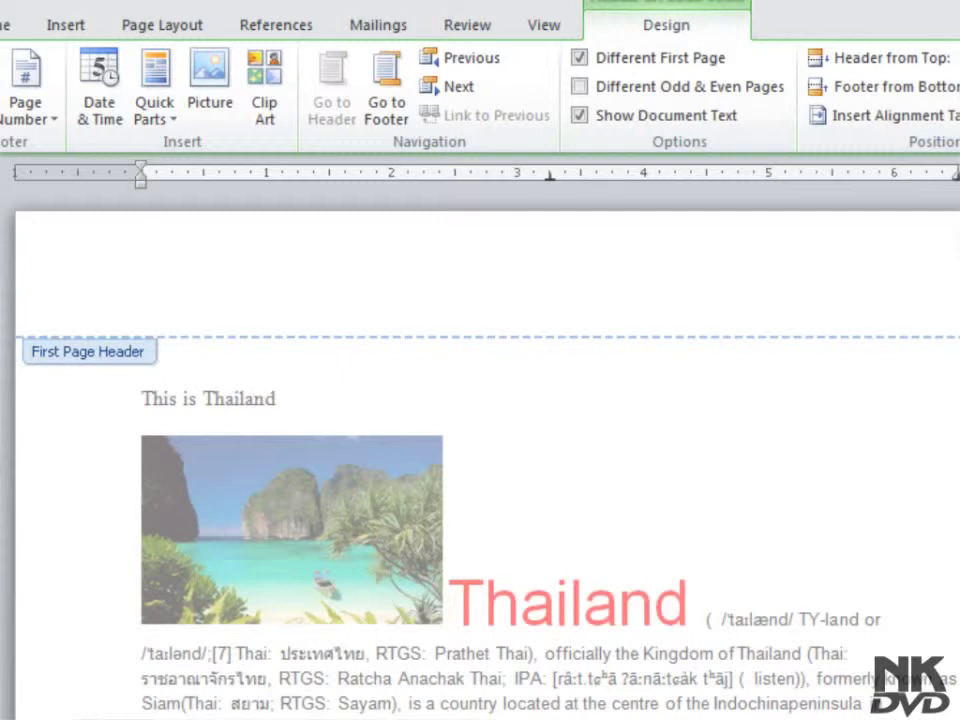
Insert an Accent Bar 1 page number at the current position in the first-page header.
{"action": "left_click", "coordinate": [28, 100]}
{"action": "mouse_move", "coordinate": [92, 233]}
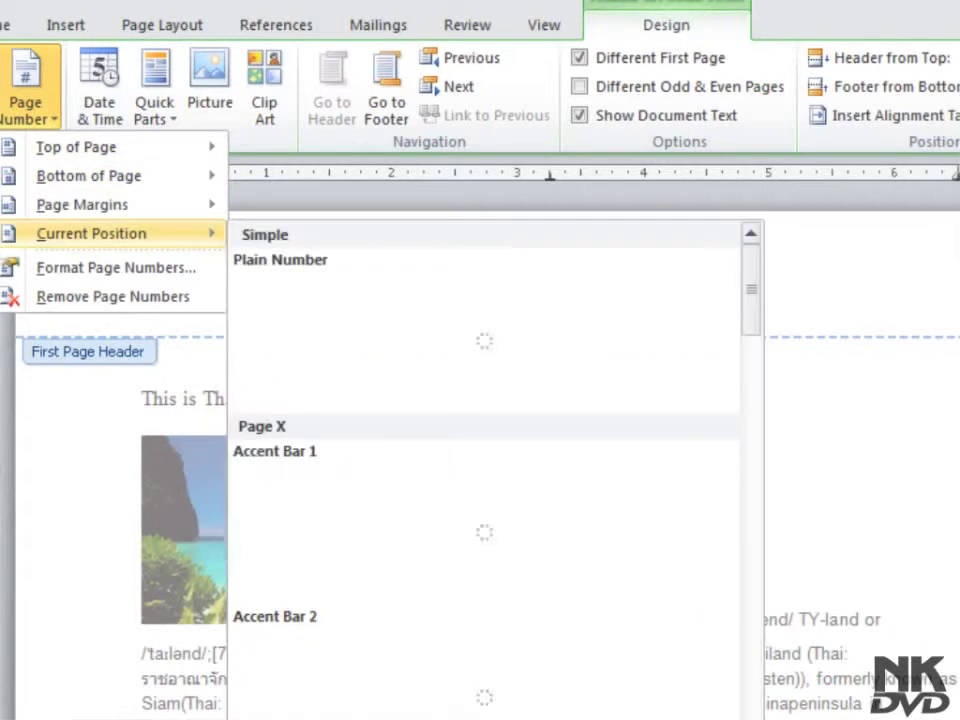
{"action": "left_click", "coordinate": [485, 530]}
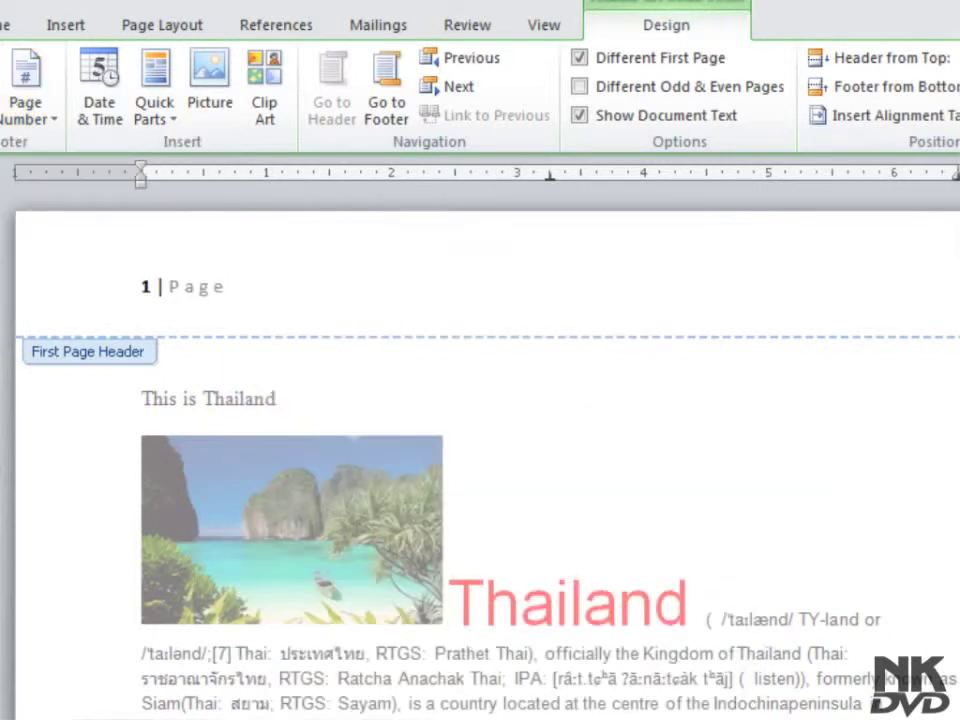
Add the date and time in the 6/30/2012 10:51 AM format after the page number.
{"action": "left_click", "coordinate": [100, 112]}
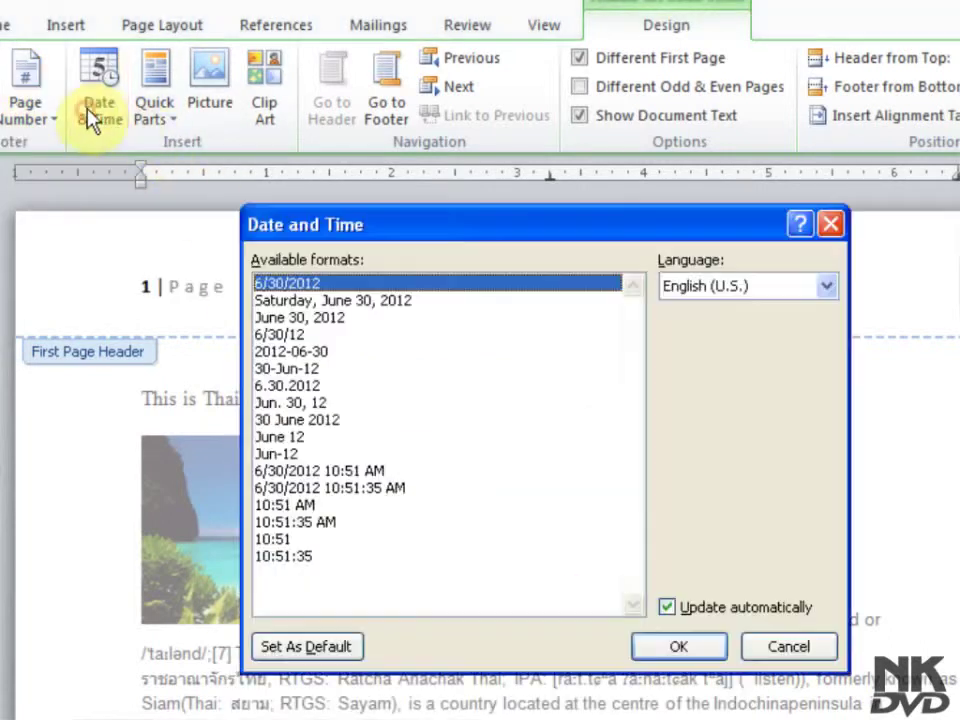
{"action": "left_click", "coordinate": [362, 472]}
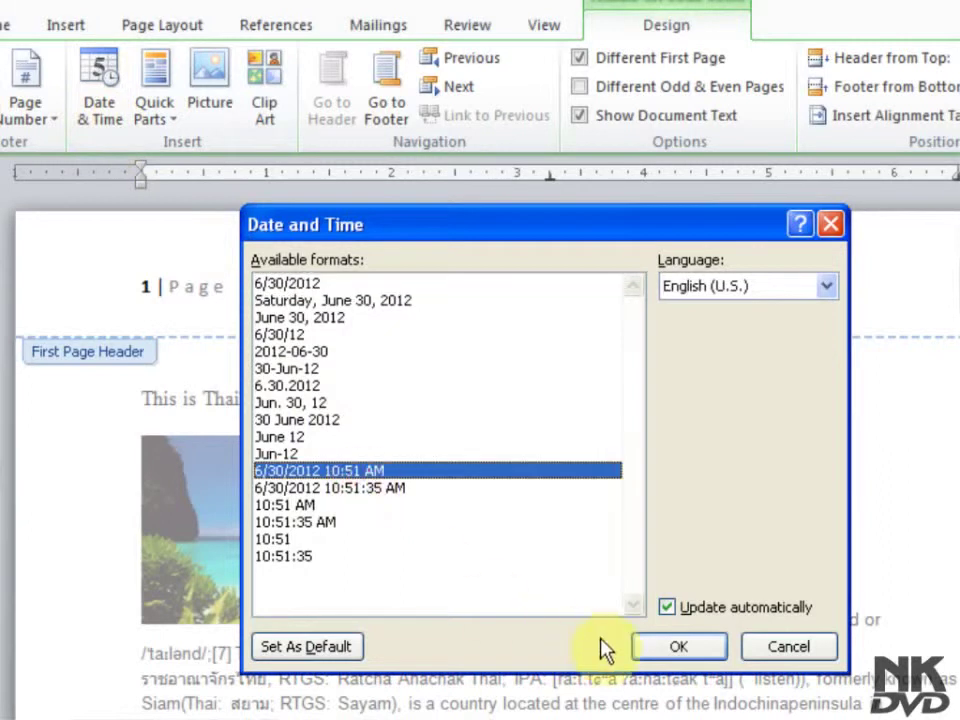
{"action": "left_click", "coordinate": [652, 648]}
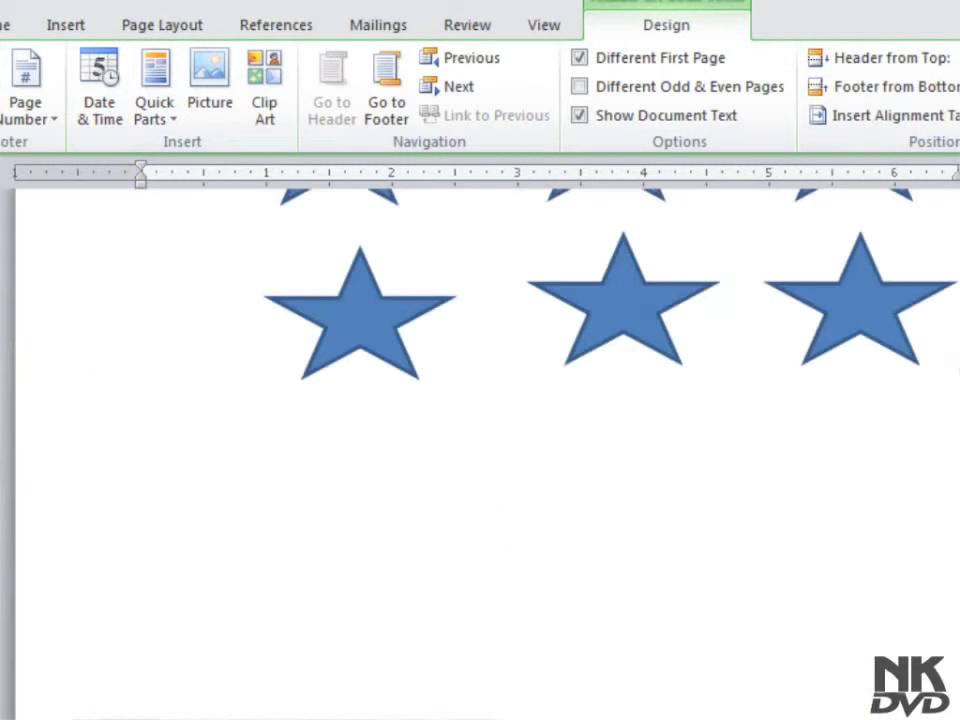
Place the cursor below the page-2 picture, then scroll back to the top of page 1.
{"action": "scroll", "coordinate": [645, 385], "scroll_direction": "up", "scroll_amount": 3}
{"action": "scroll", "coordinate": [645, 385], "scroll_direction": "up", "scroll_amount": 10}
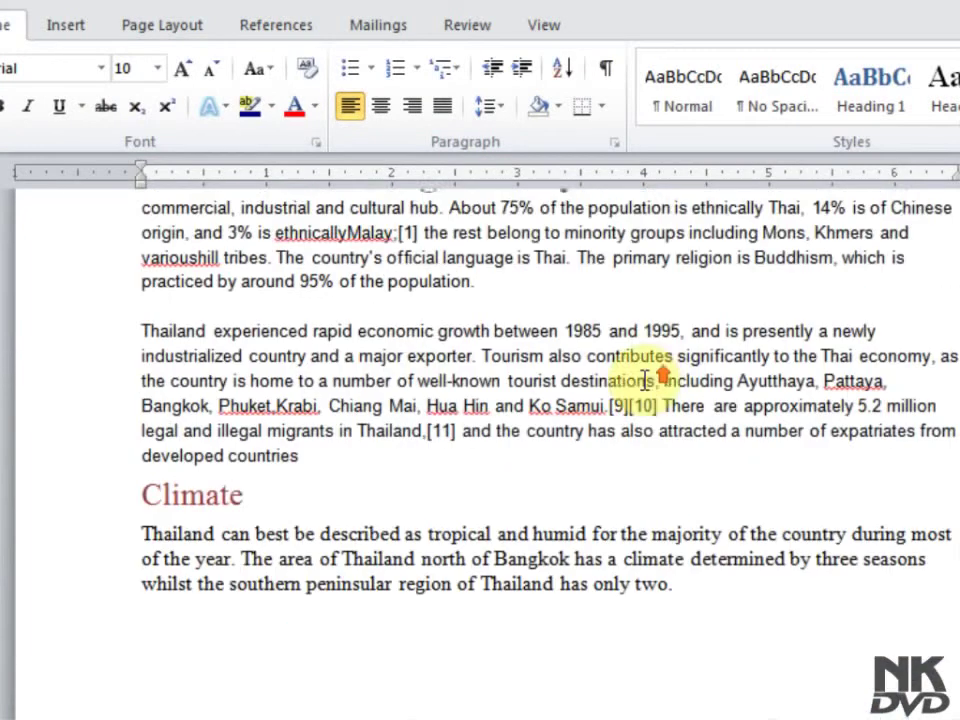
{"action": "scroll", "coordinate": [645, 380], "scroll_direction": "up", "scroll_amount": 5}
{"action": "scroll", "coordinate": [640, 378], "scroll_direction": "up", "scroll_amount": 5}
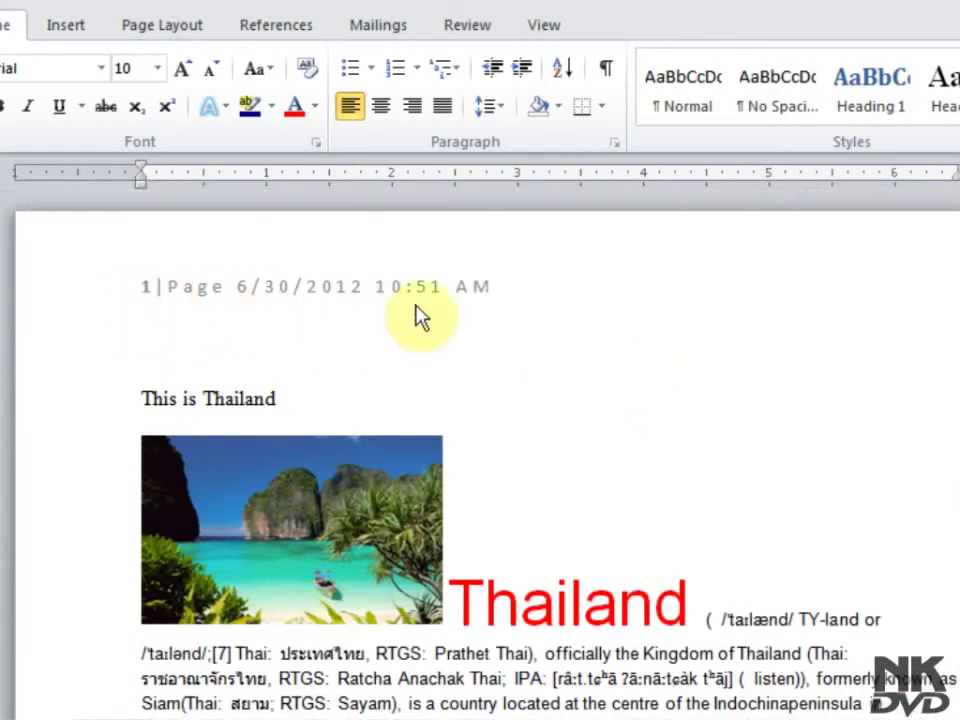
{"action": "scroll", "coordinate": [200, 320], "scroll_direction": "down", "scroll_amount": 5}
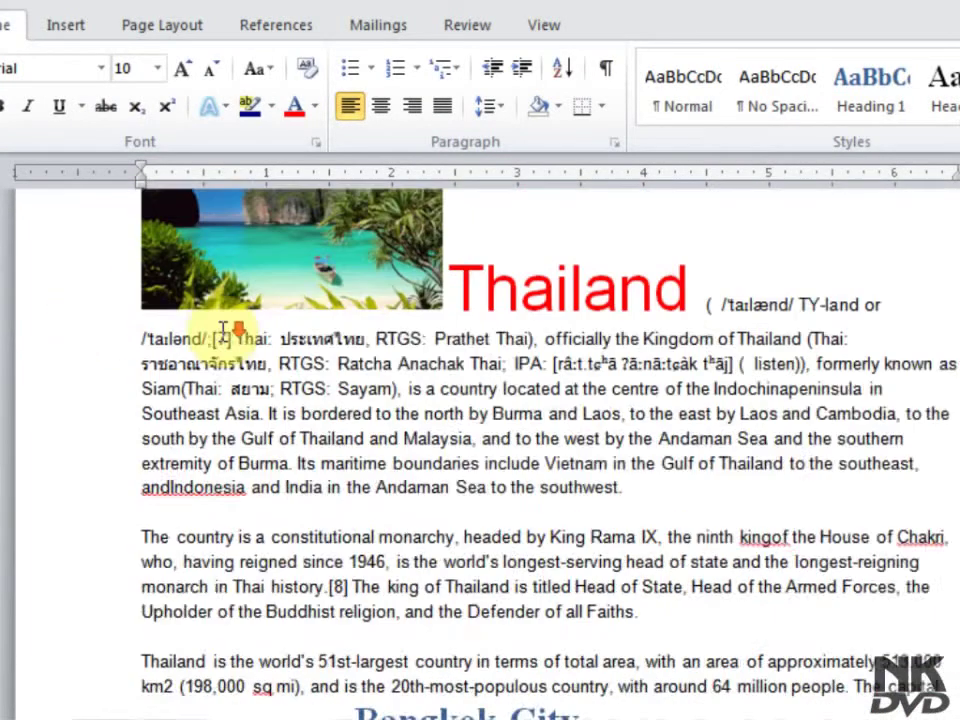
{"action": "scroll", "coordinate": [222, 332], "scroll_direction": "down", "scroll_amount": 5}
{"action": "scroll", "coordinate": [222, 332], "scroll_direction": "down", "scroll_amount": 5}
{"action": "scroll", "coordinate": [229, 332], "scroll_direction": "down", "scroll_amount": 3}
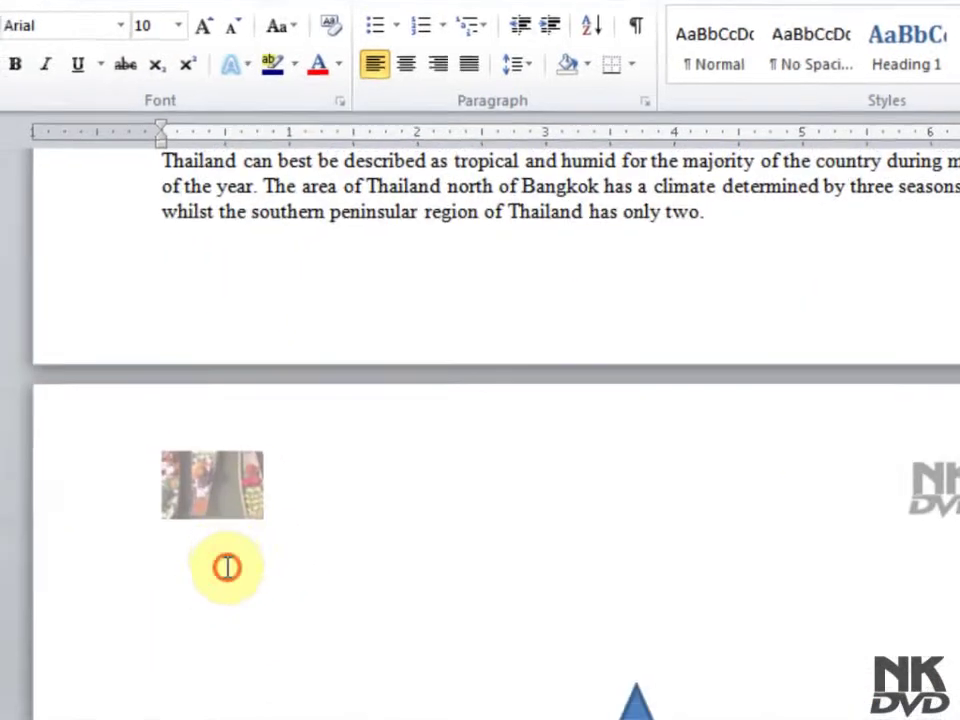
{"action": "left_click", "coordinate": [227, 567]}
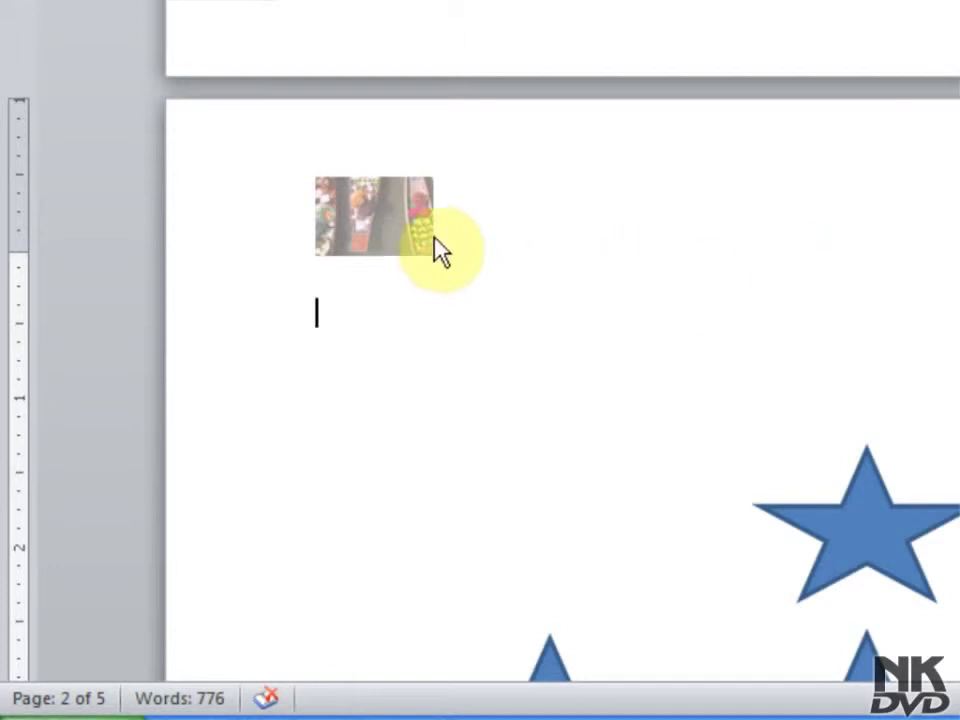
{"action": "scroll", "coordinate": [535, 215], "scroll_direction": "up", "scroll_amount": 4}
{"action": "scroll", "coordinate": [535, 215], "scroll_direction": "up", "scroll_amount": 9}
{"action": "scroll", "coordinate": [535, 215], "scroll_direction": "up", "scroll_amount": 10}
{"action": "scroll", "coordinate": [535, 215], "scroll_direction": "up", "scroll_amount": 2}
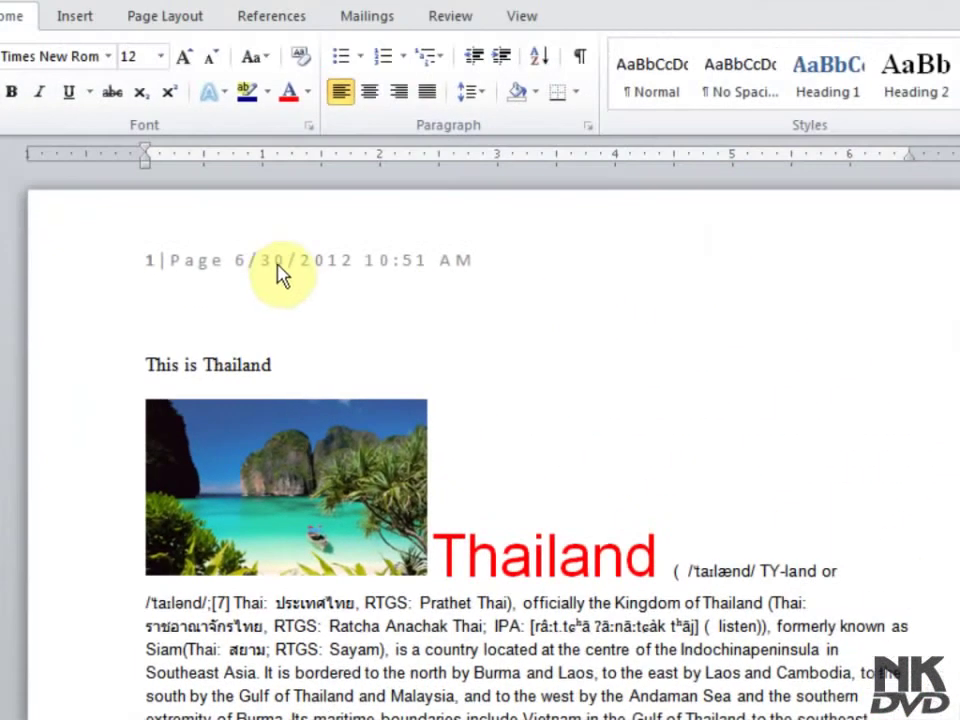
Reopen header editing and return to page 1's First Page Header with the date line.
{"action": "right_click", "coordinate": [281, 266]}
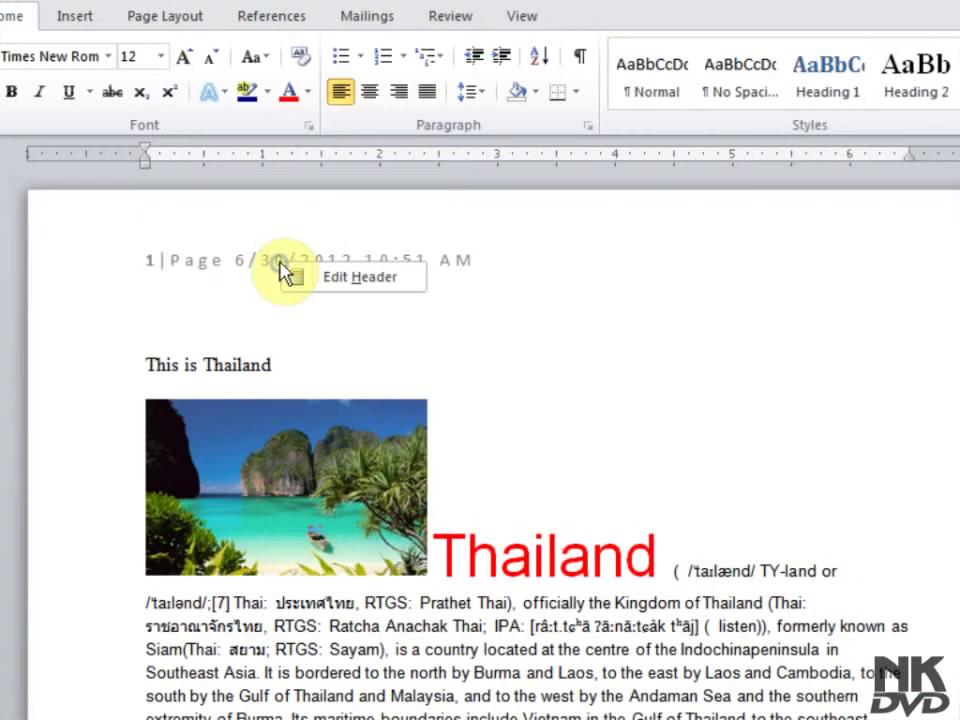
{"action": "left_click", "coordinate": [345, 280]}
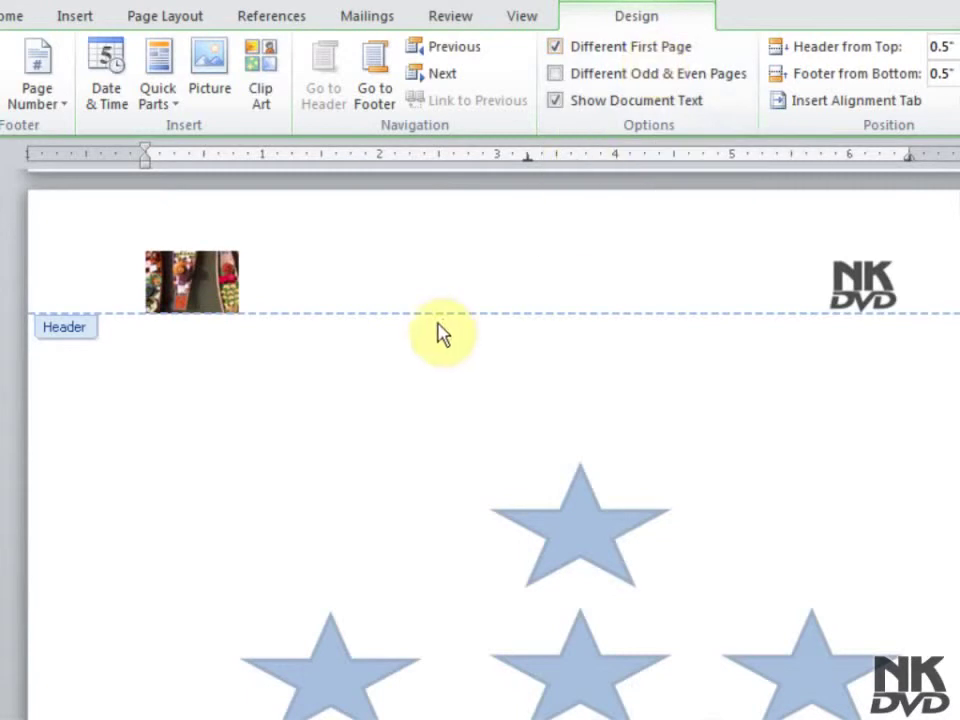
{"action": "scroll", "coordinate": [439, 330], "scroll_direction": "up", "scroll_amount": 4}
{"action": "scroll", "coordinate": [279, 525], "scroll_direction": "up", "scroll_amount": 5}
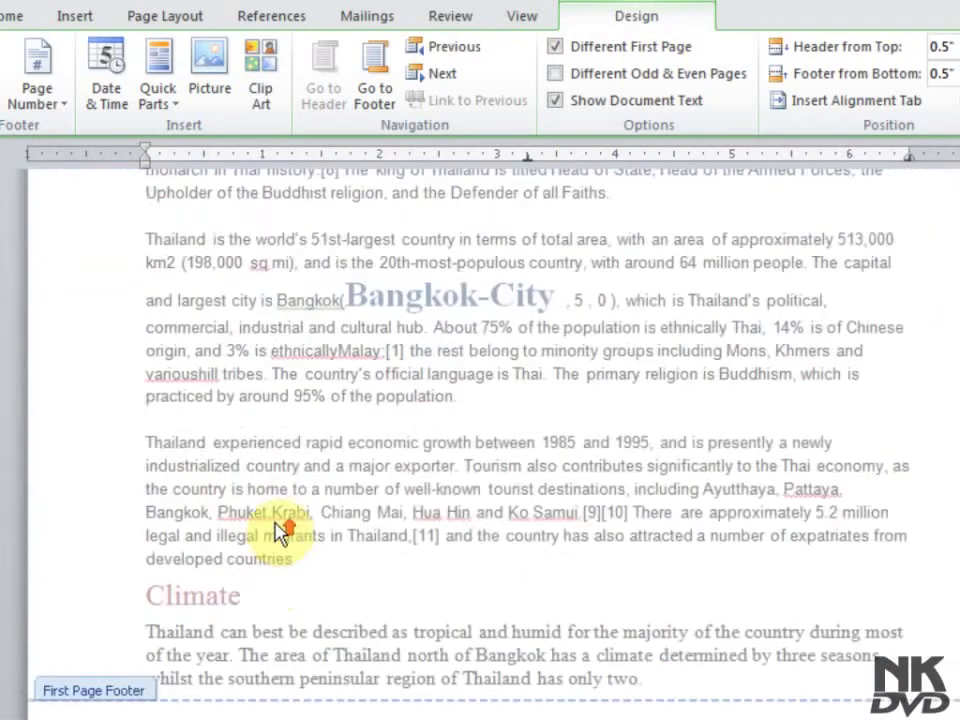
{"action": "scroll", "coordinate": [279, 518], "scroll_direction": "up", "scroll_amount": 5}
{"action": "scroll", "coordinate": [283, 520], "scroll_direction": "up", "scroll_amount": 2}
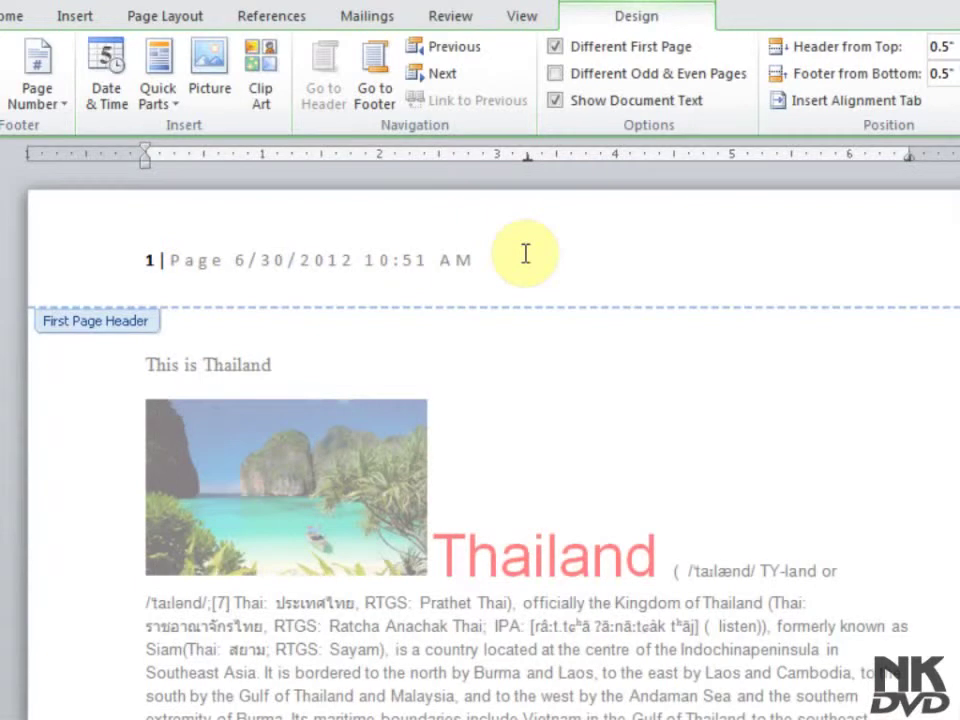
Turn off Different First Page so page 1 uses the same header as other pages.
{"action": "left_click", "coordinate": [557, 48]}
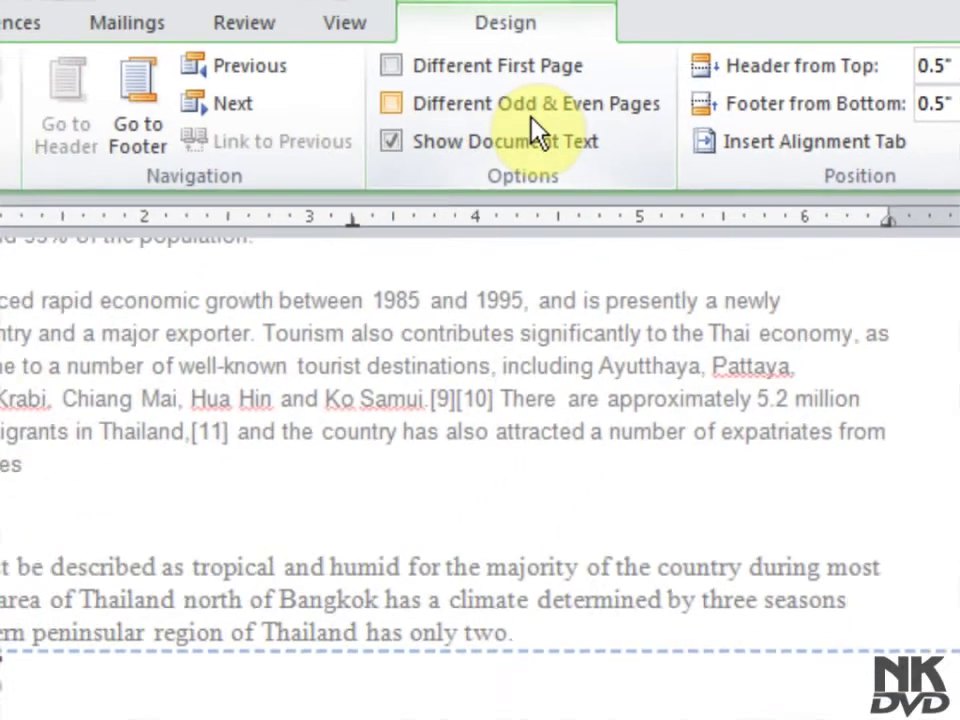
Delete the boat thumbnail and logo from the header, leaving it empty.
{"action": "scroll", "coordinate": [493, 362], "scroll_direction": "up", "scroll_amount": 5}
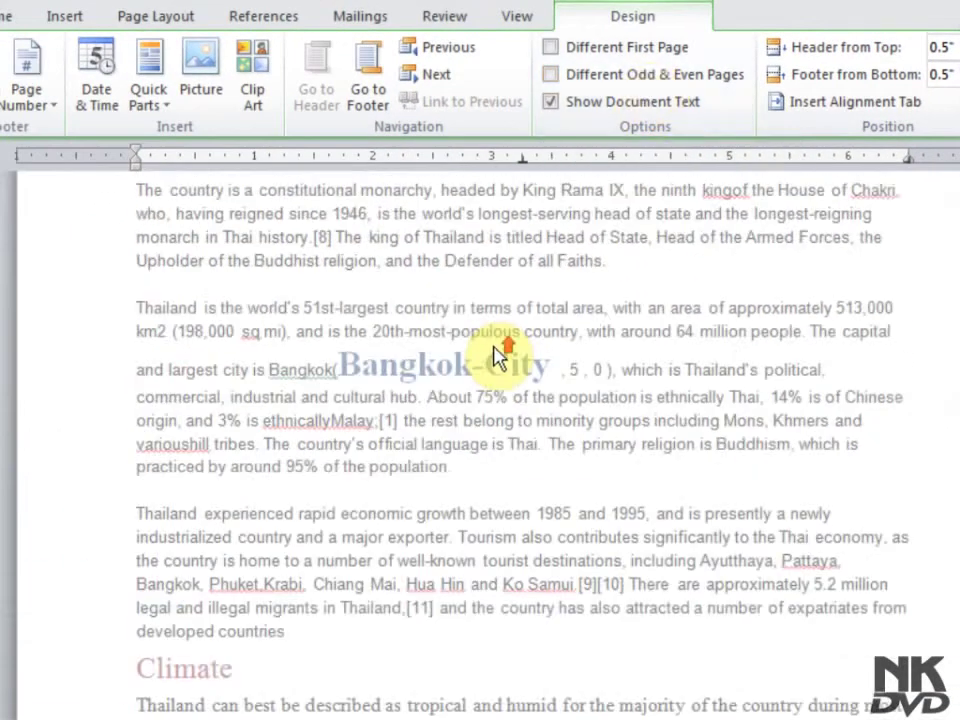
{"action": "scroll", "coordinate": [497, 357], "scroll_direction": "up", "scroll_amount": 5}
{"action": "scroll", "coordinate": [497, 357], "scroll_direction": "up", "scroll_amount": 6}
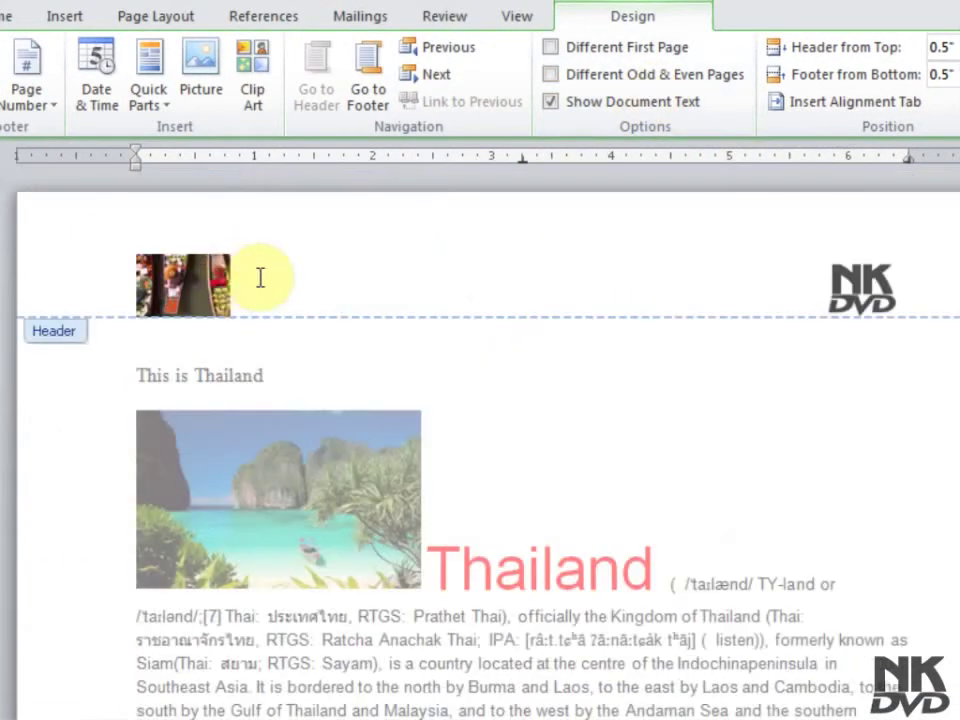
{"action": "left_click", "coordinate": [357, 280]}
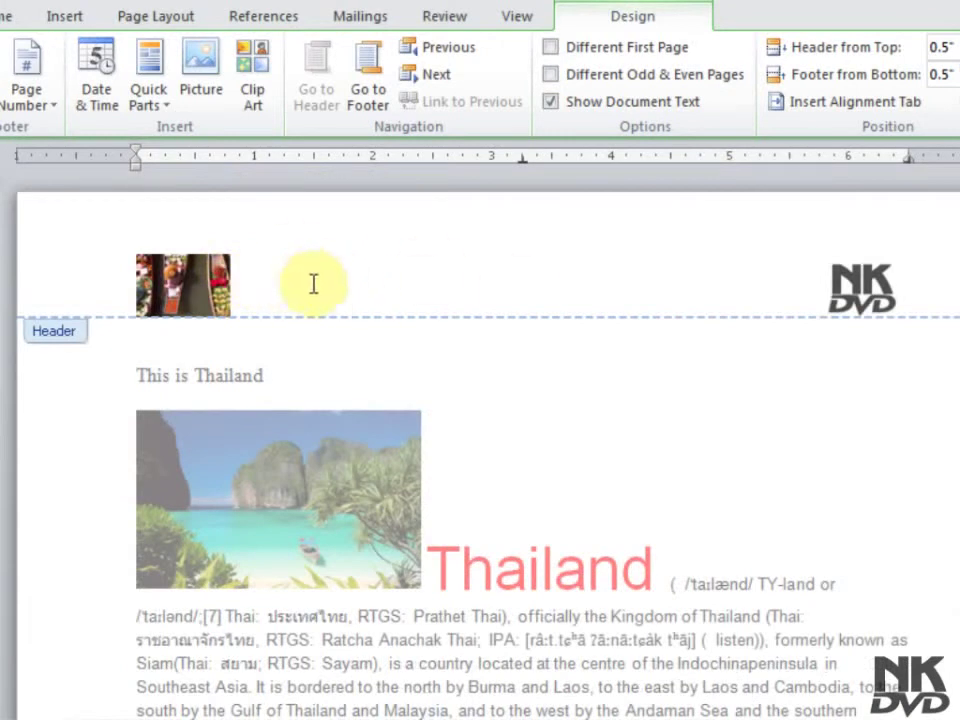
{"action": "left_click", "coordinate": [276, 282]}
{"action": "key", "text": "BackSpace"}
{"action": "key", "text": "BackSpace"}
{"action": "key", "text": "BackSpace"}
{"action": "key", "text": "BackSpace"}
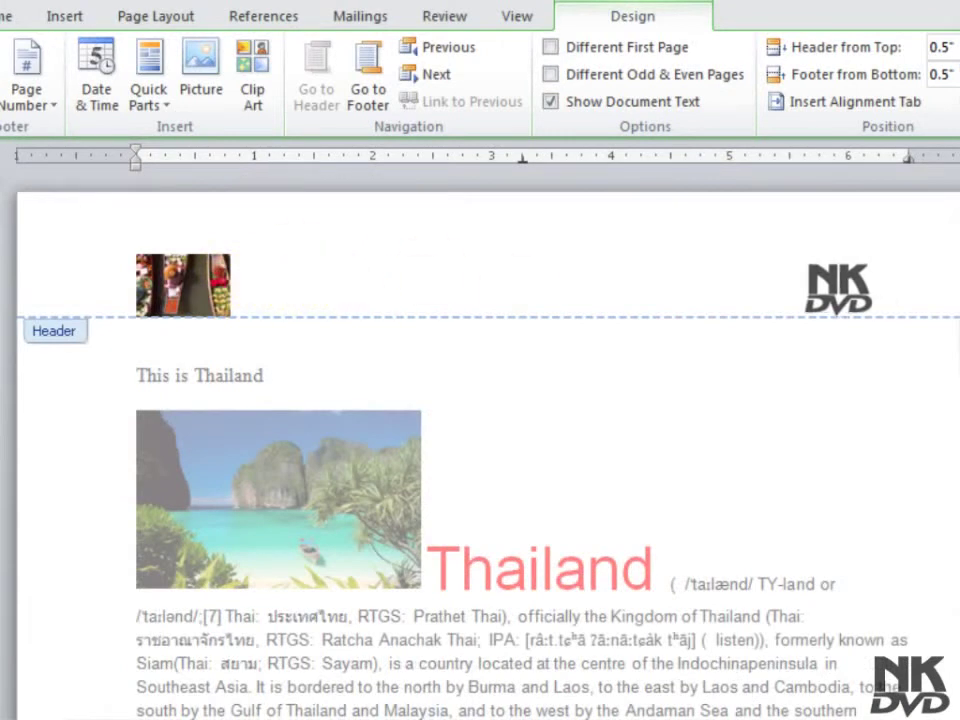
{"action": "triple_click", "coordinate": [320, 295]}
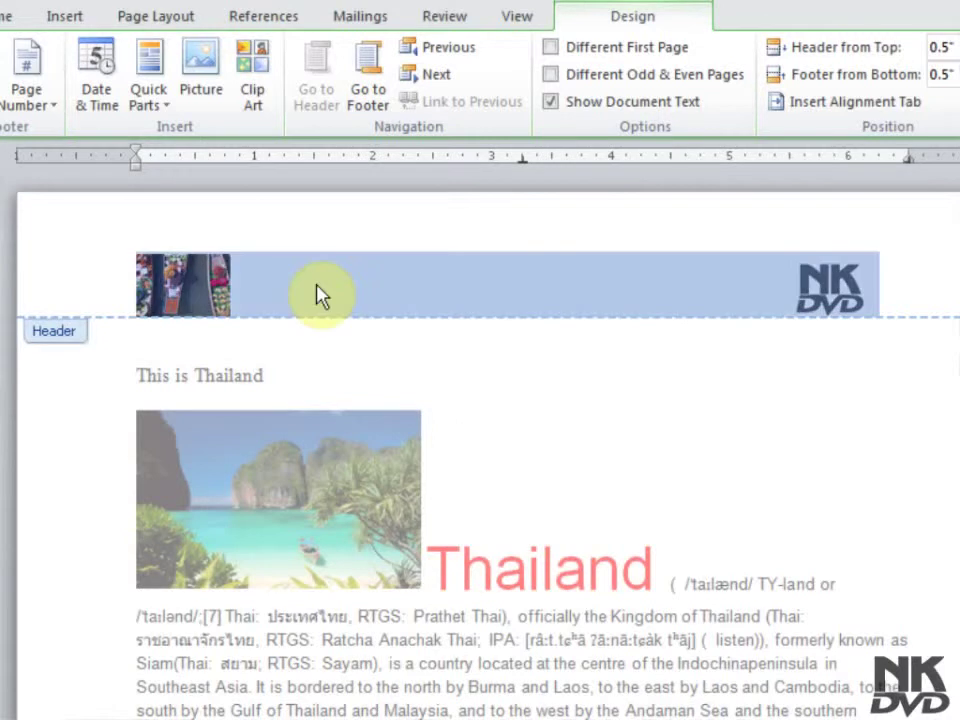
{"action": "key", "text": "Delete"}
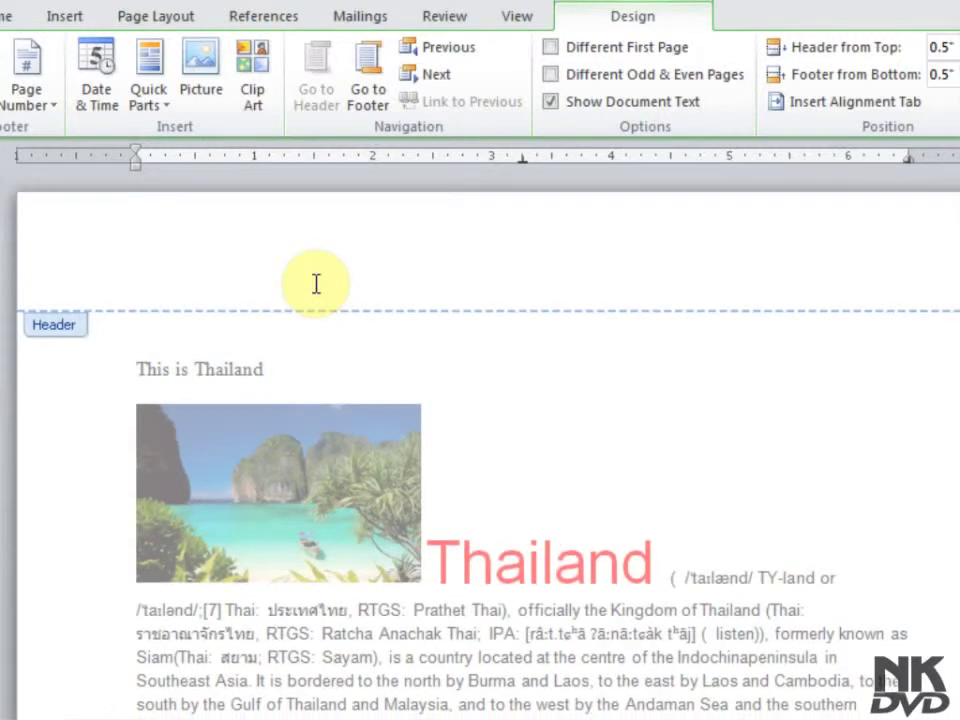
Delete the race-car picture from the footer.
{"action": "scroll", "coordinate": [240, 253], "scroll_direction": "down", "scroll_amount": 5}
{"action": "scroll", "coordinate": [240, 253], "scroll_direction": "up", "scroll_amount": 3}
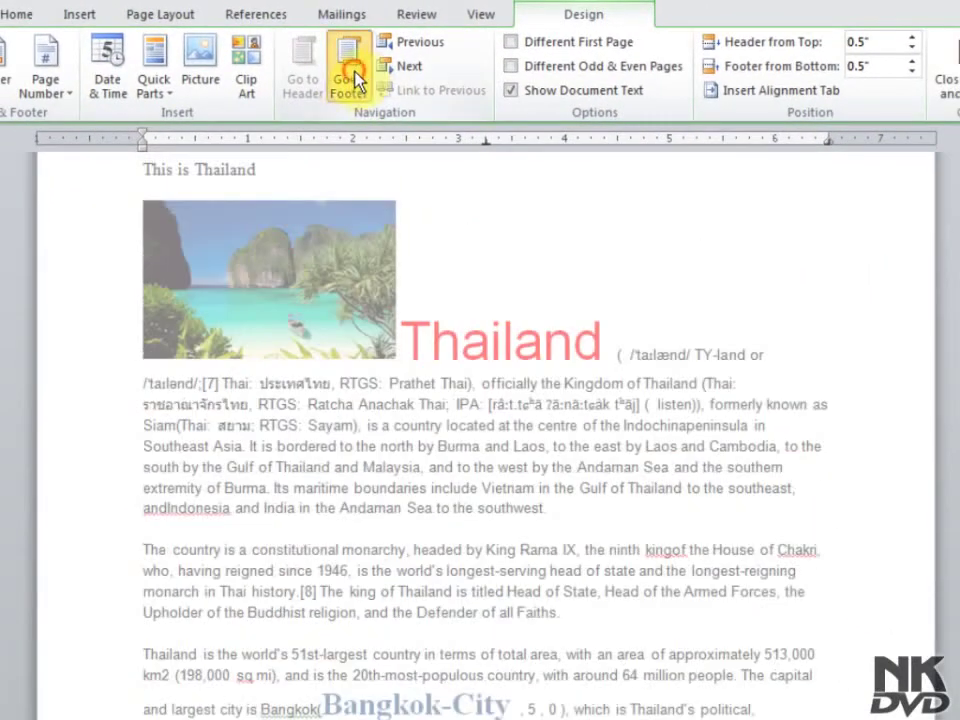
{"action": "left_click", "coordinate": [352, 78]}
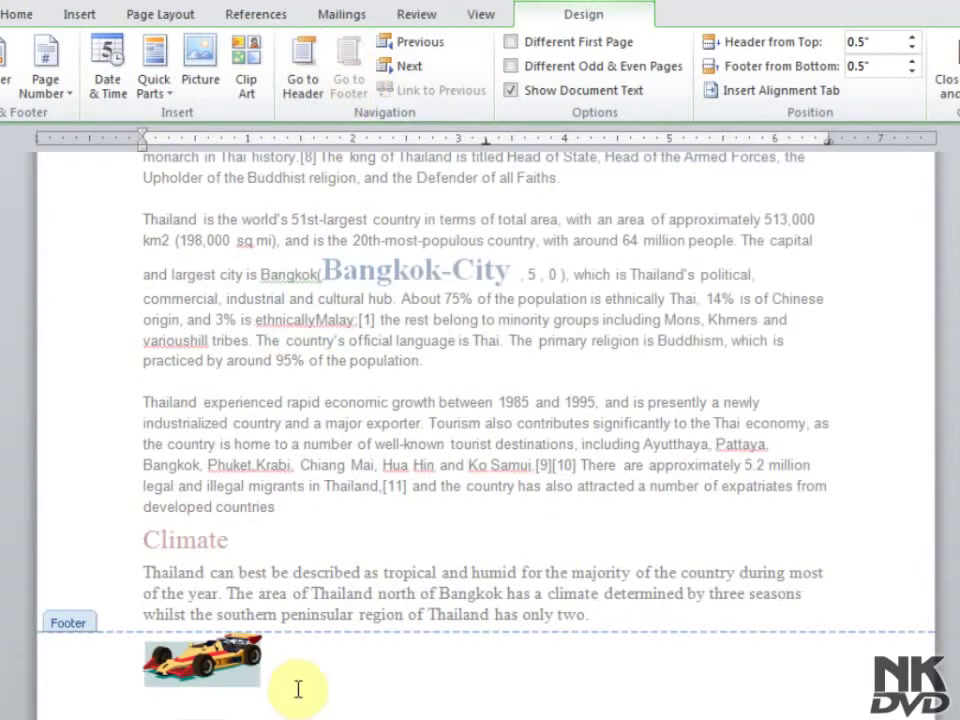
{"action": "key", "text": "Delete"}
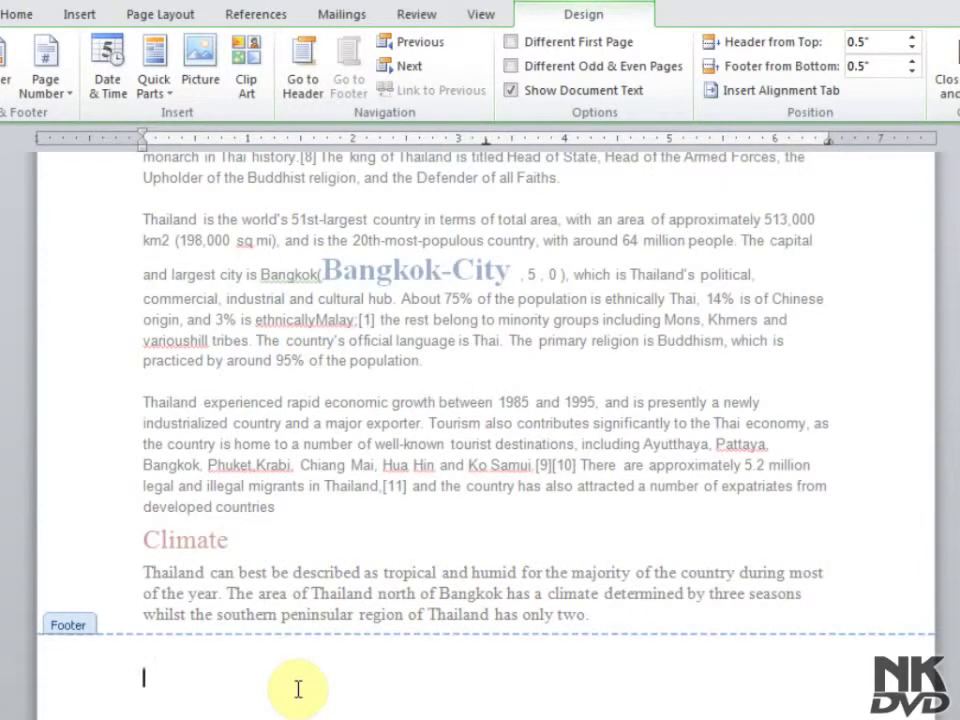
{"action": "scroll", "coordinate": [304, 668], "scroll_direction": "up", "scroll_amount": 3}
{"action": "scroll", "coordinate": [300, 668], "scroll_direction": "up", "scroll_amount": 4}
{"action": "scroll", "coordinate": [292, 668], "scroll_direction": "up", "scroll_amount": 3}
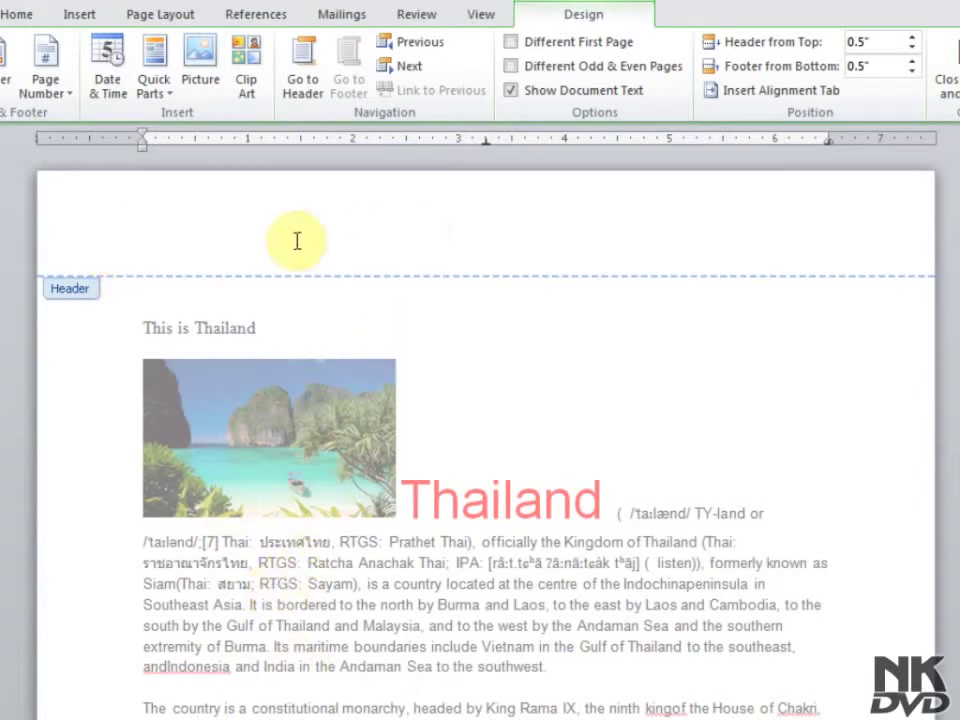
Give odd and even pages separate headers with Different Odd & Even Pages.
{"action": "left_click", "coordinate": [207, 240]}
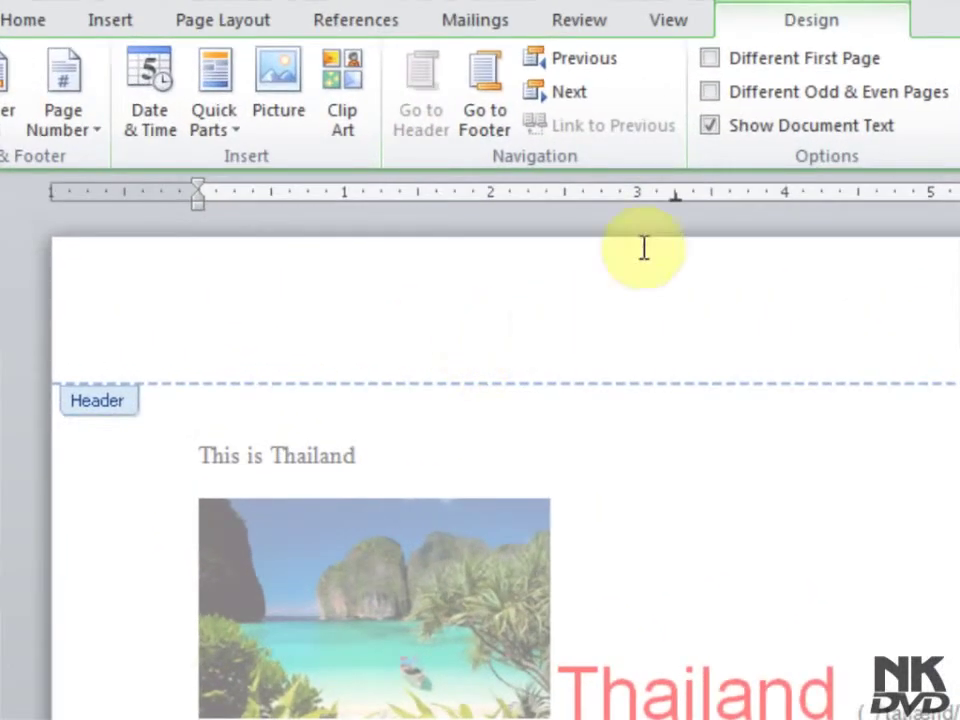
{"action": "left_click", "coordinate": [711, 93]}
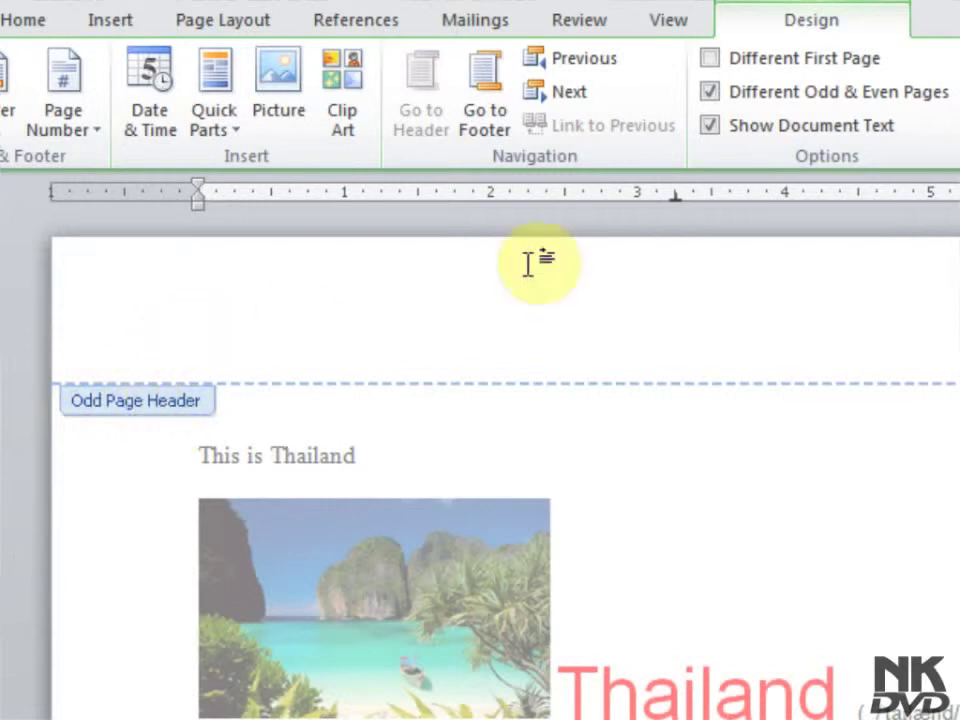
{"action": "left_click", "coordinate": [709, 93]}
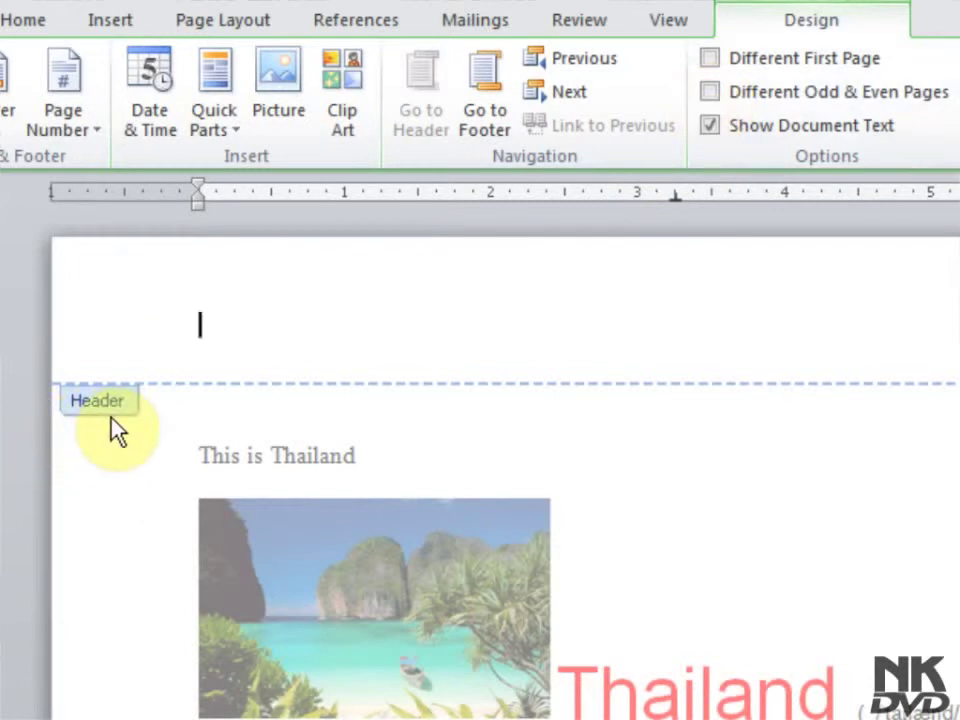
{"action": "left_click", "coordinate": [710, 93]}
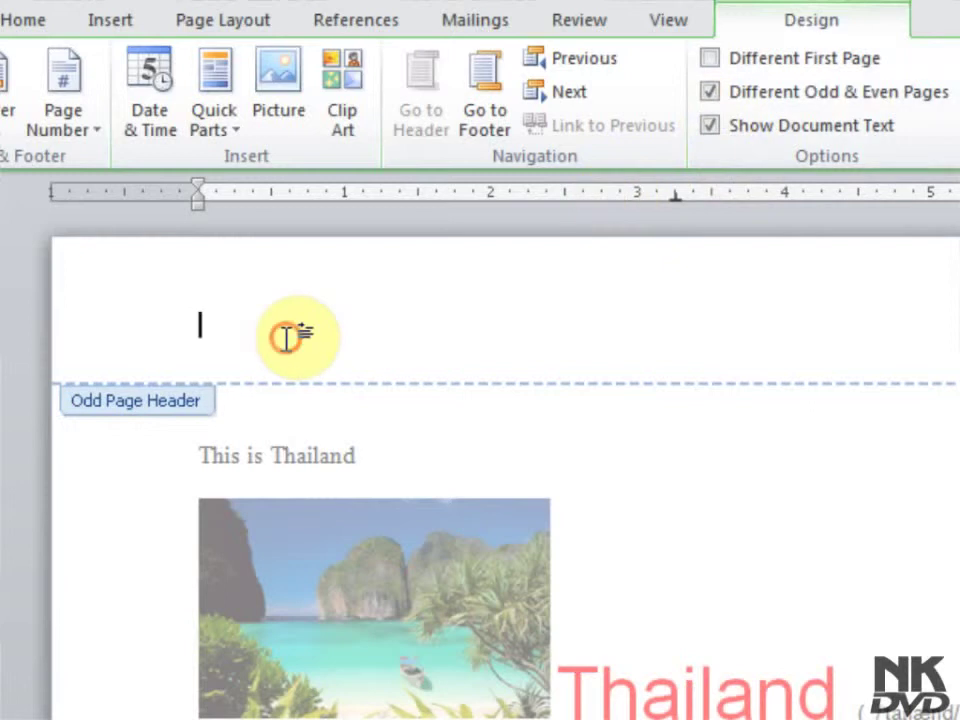
Insert the date with time, 6/30/2012 10:55:11 AM, into the odd-page header.
{"action": "left_click", "coordinate": [152, 127]}
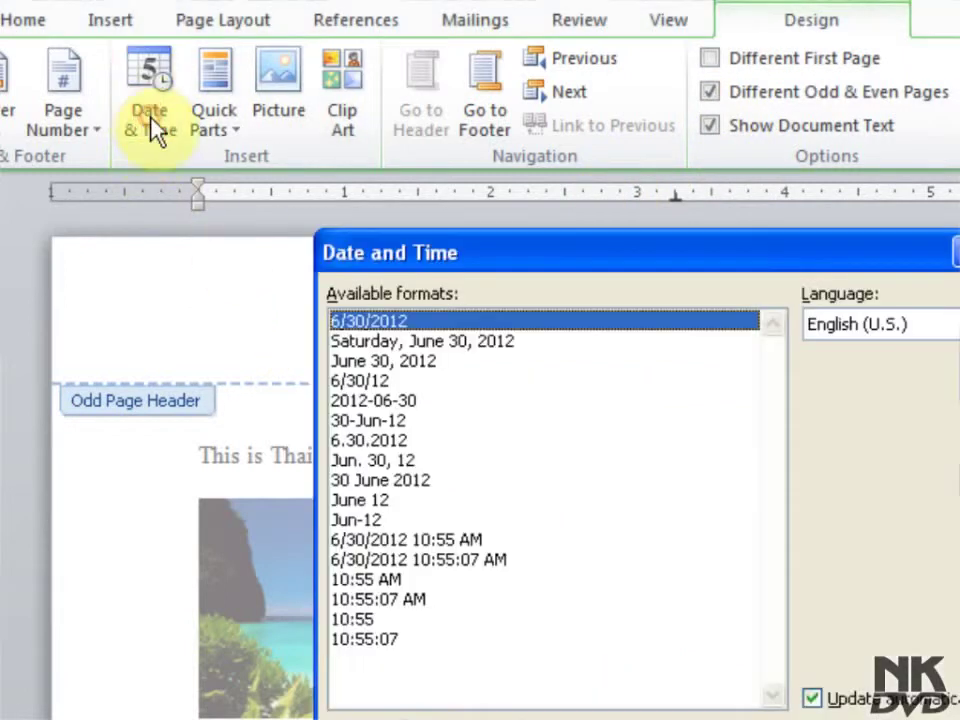
{"action": "left_click", "coordinate": [428, 566]}
{"action": "key", "text": "Return"}
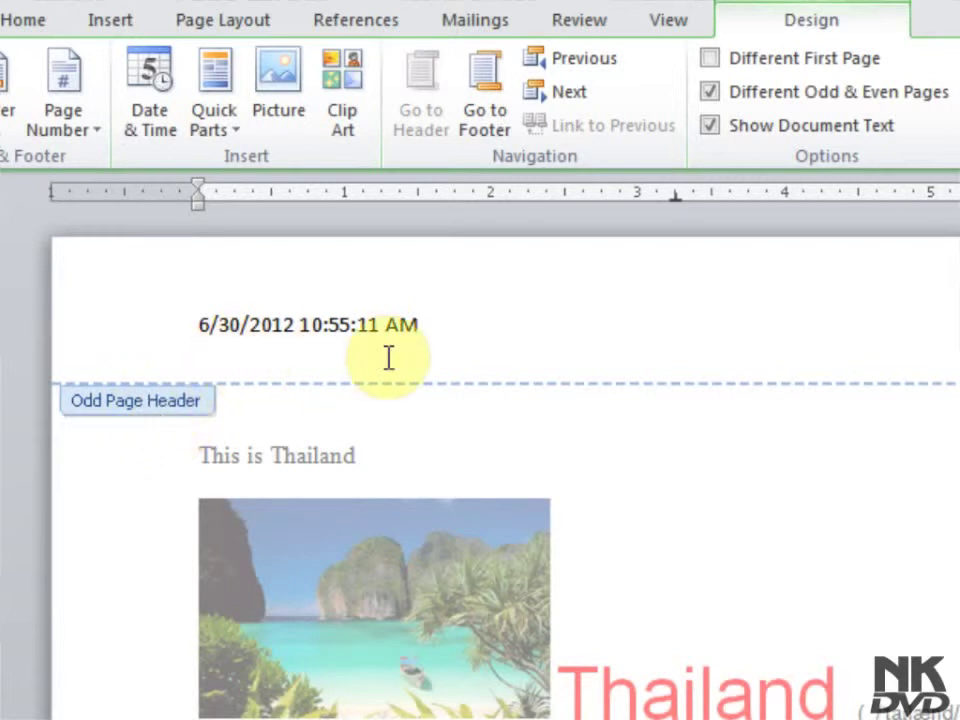
{"action": "scroll", "coordinate": [429, 418], "scroll_direction": "down", "scroll_amount": 4}
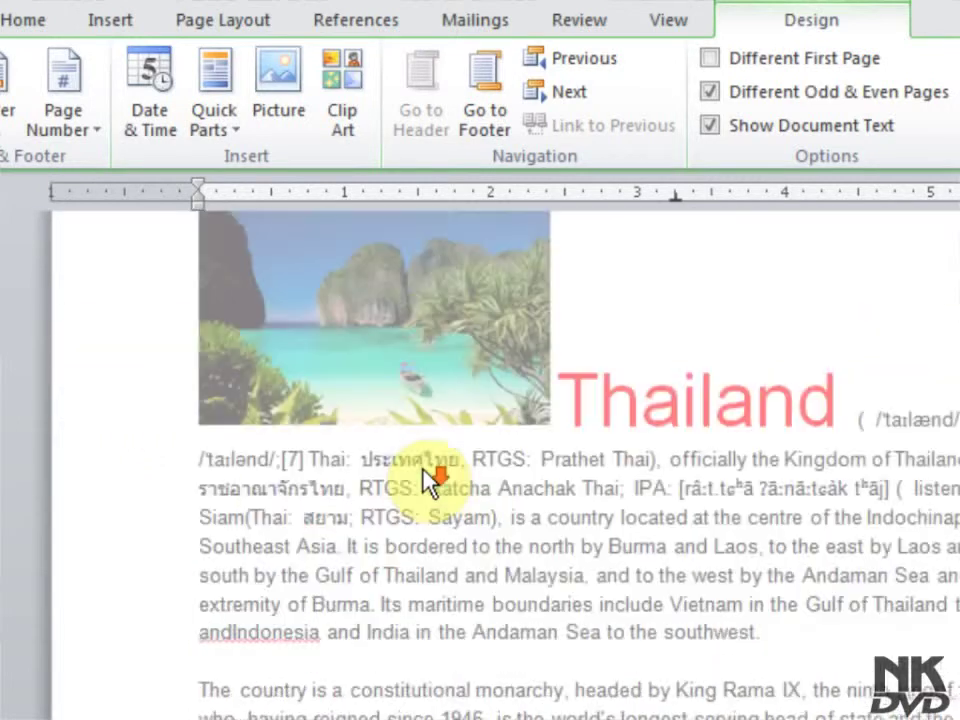
{"action": "scroll", "coordinate": [418, 461], "scroll_direction": "down", "scroll_amount": 5}
{"action": "scroll", "coordinate": [388, 432], "scroll_direction": "down", "scroll_amount": 4}
{"action": "scroll", "coordinate": [380, 425], "scroll_direction": "down", "scroll_amount": 4}
{"action": "scroll", "coordinate": [362, 403], "scroll_direction": "down", "scroll_amount": 1}
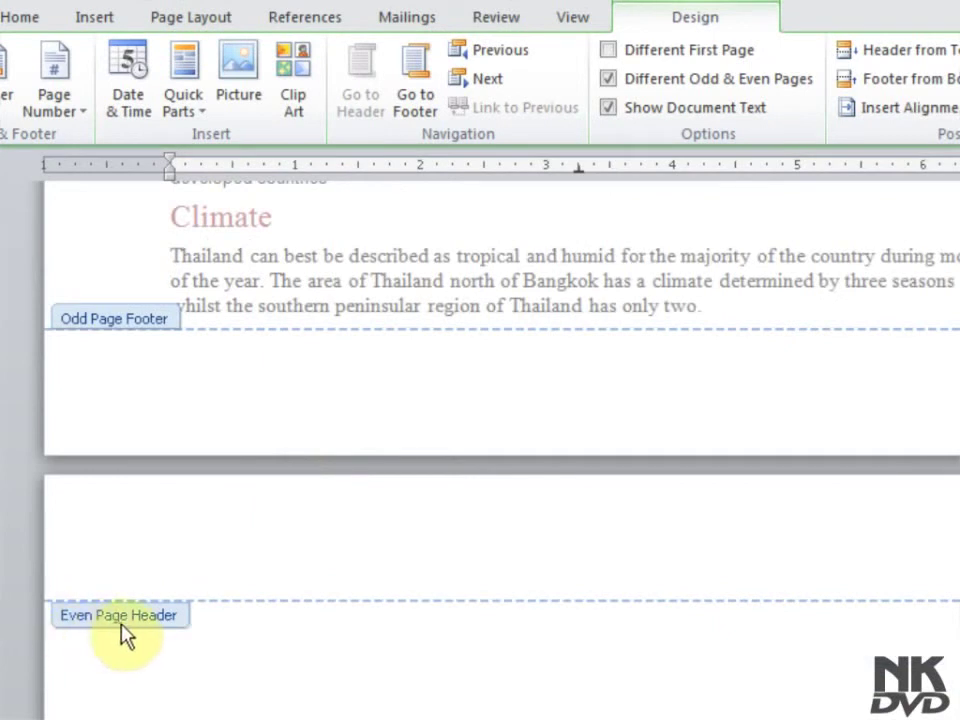
Add an Accent Bar 'Page | 4' page number to the even-page header and close header editing.
{"action": "left_click", "coordinate": [188, 547]}
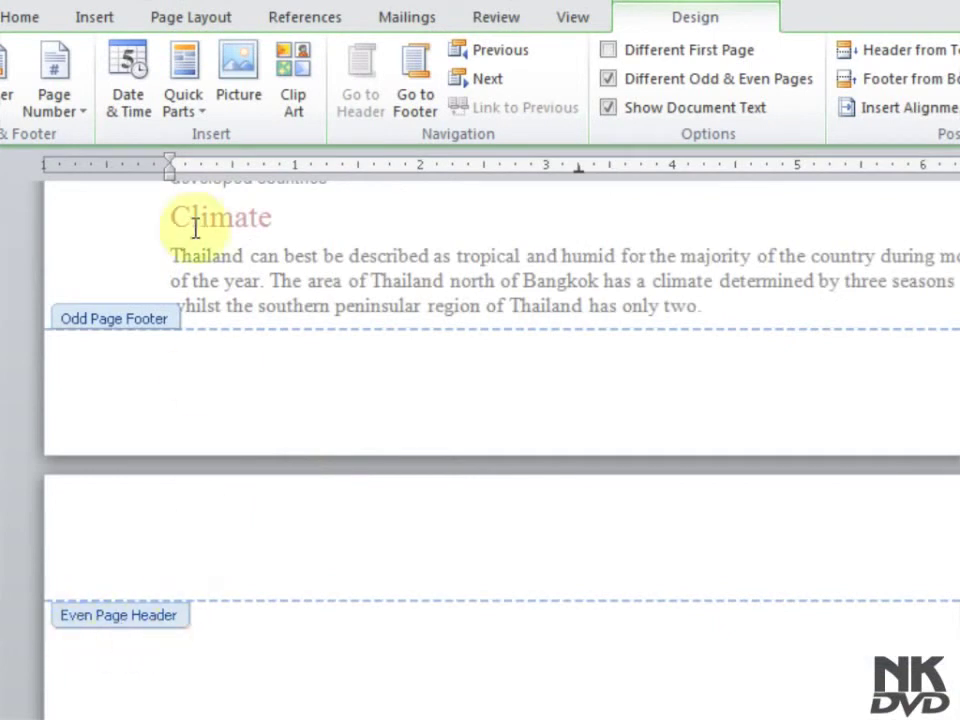
{"action": "left_click", "coordinate": [64, 99]}
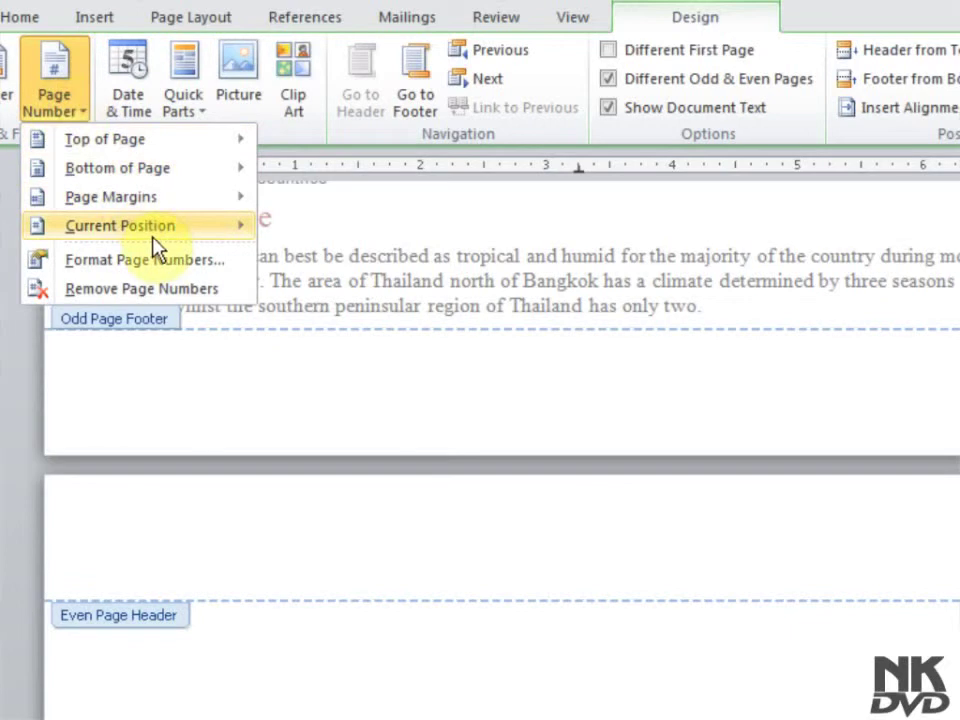
{"action": "mouse_move", "coordinate": [251, 232]}
{"action": "left_click", "coordinate": [355, 590]}
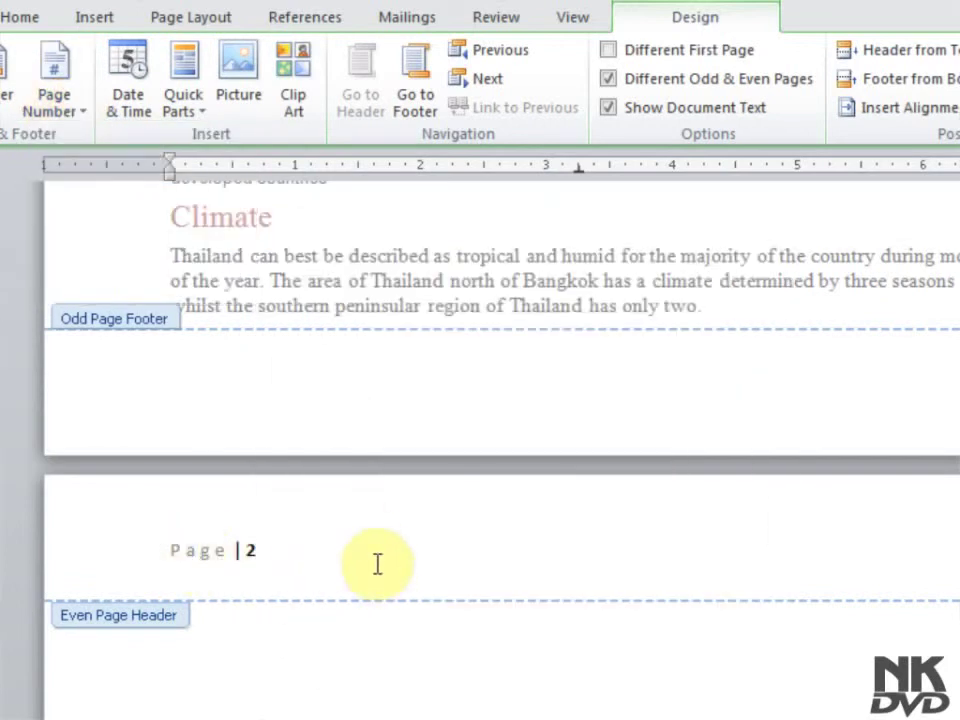
{"action": "double_click", "coordinate": [171, 643]}
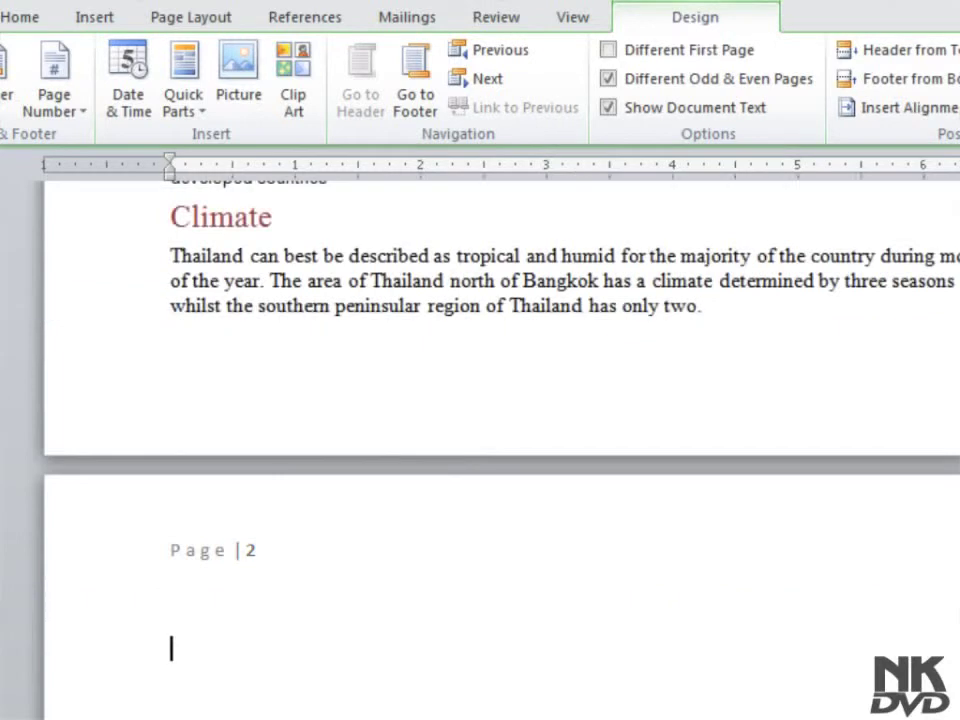
Bring the Page | 4 footer into view and switch the ribbon to the Insert tab.
{"action": "scroll", "coordinate": [572, 455], "scroll_direction": "up", "scroll_amount": 5}
{"action": "scroll", "coordinate": [580, 462], "scroll_direction": "up", "scroll_amount": 5}
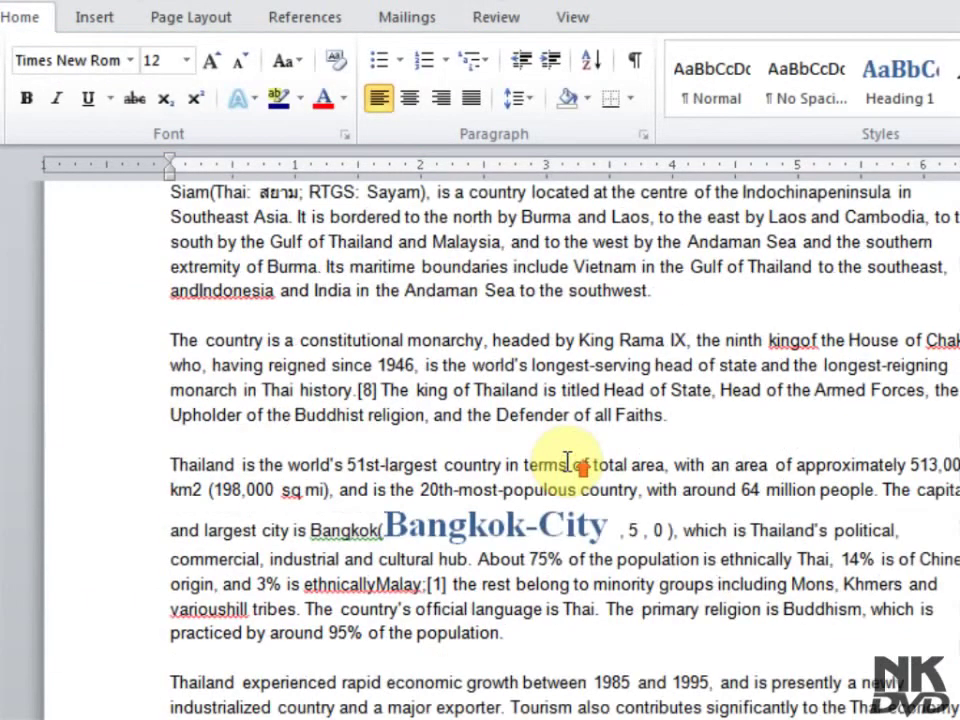
{"action": "scroll", "coordinate": [568, 465], "scroll_direction": "up", "scroll_amount": 6}
{"action": "scroll", "coordinate": [568, 476], "scroll_direction": "up", "scroll_amount": 3}
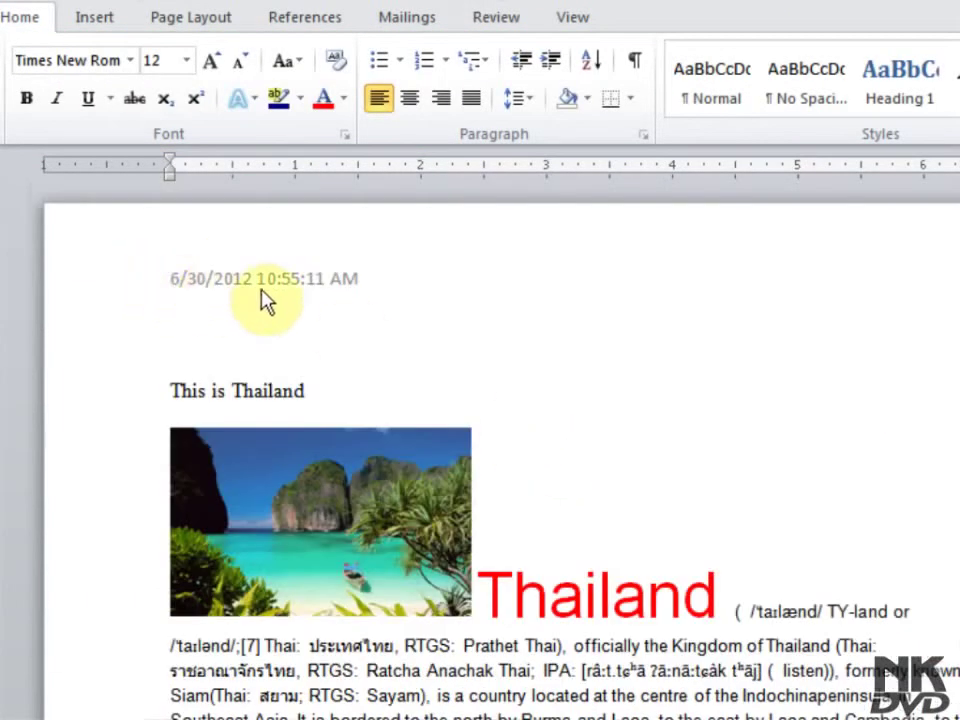
{"action": "scroll", "coordinate": [288, 540], "scroll_direction": "down", "scroll_amount": 3}
{"action": "scroll", "coordinate": [288, 548], "scroll_direction": "down", "scroll_amount": 4}
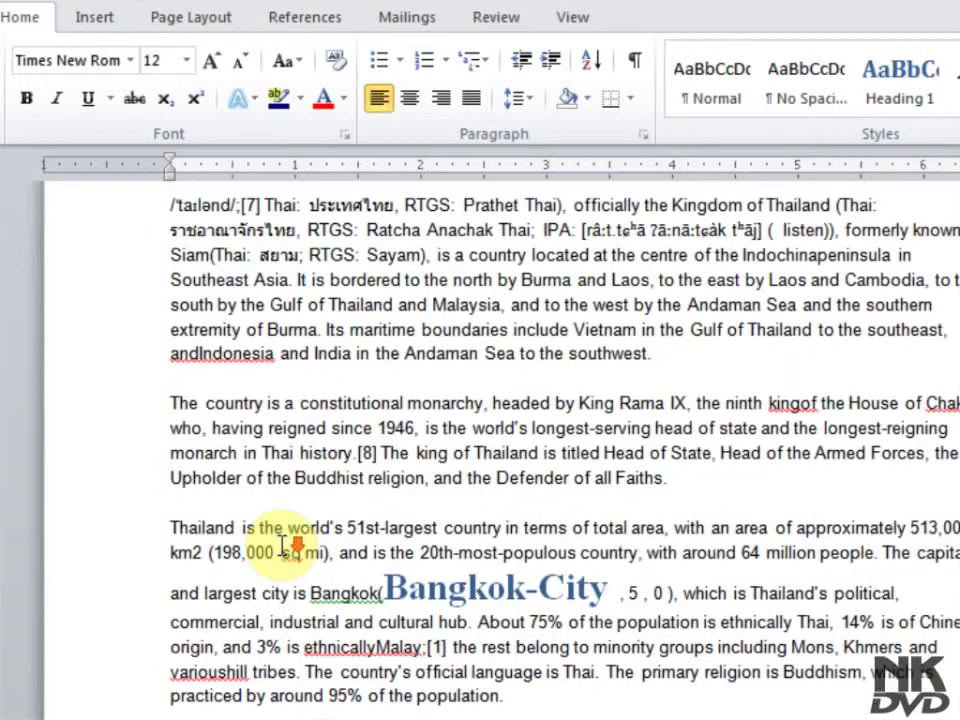
{"action": "scroll", "coordinate": [287, 546], "scroll_direction": "down", "scroll_amount": 5}
{"action": "scroll", "coordinate": [286, 545], "scroll_direction": "down", "scroll_amount": 4}
{"action": "scroll", "coordinate": [285, 542], "scroll_direction": "down", "scroll_amount": 4}
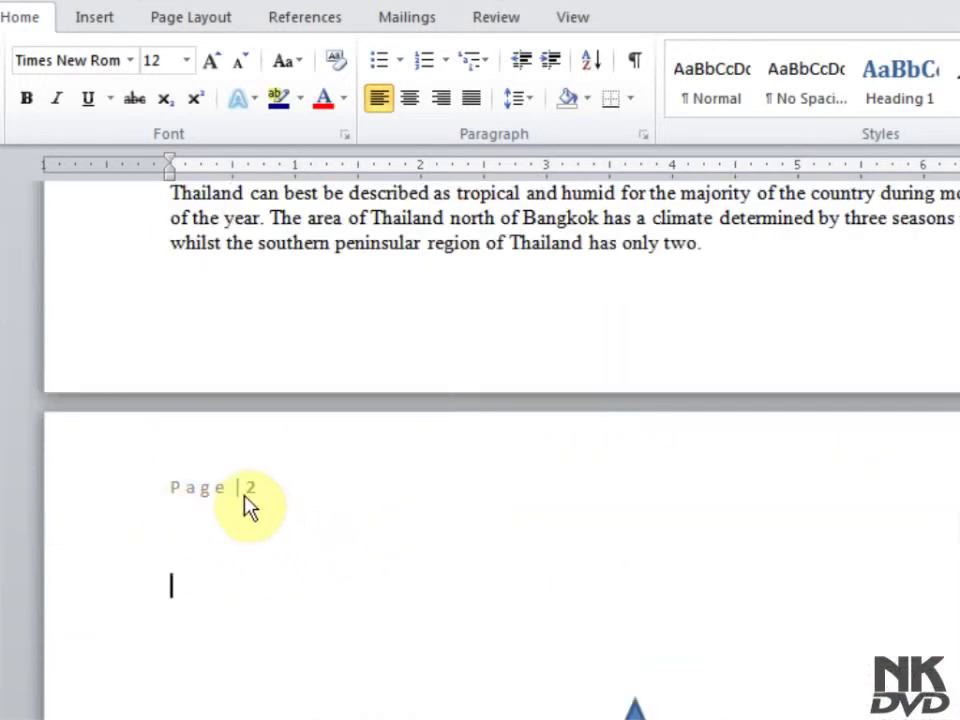
{"action": "scroll", "coordinate": [252, 503], "scroll_direction": "down", "scroll_amount": 1}
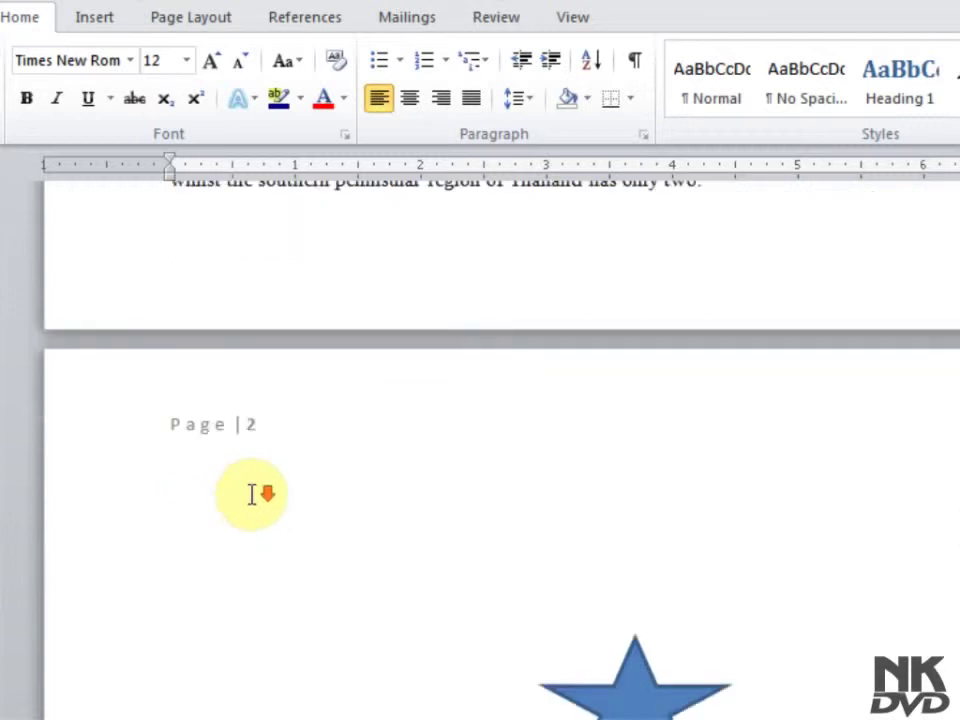
{"action": "scroll", "coordinate": [251, 495], "scroll_direction": "down", "scroll_amount": 4}
{"action": "scroll", "coordinate": [251, 495], "scroll_direction": "down", "scroll_amount": 6}
{"action": "scroll", "coordinate": [252, 494], "scroll_direction": "down", "scroll_amount": 5}
{"action": "scroll", "coordinate": [252, 495], "scroll_direction": "down", "scroll_amount": 4}
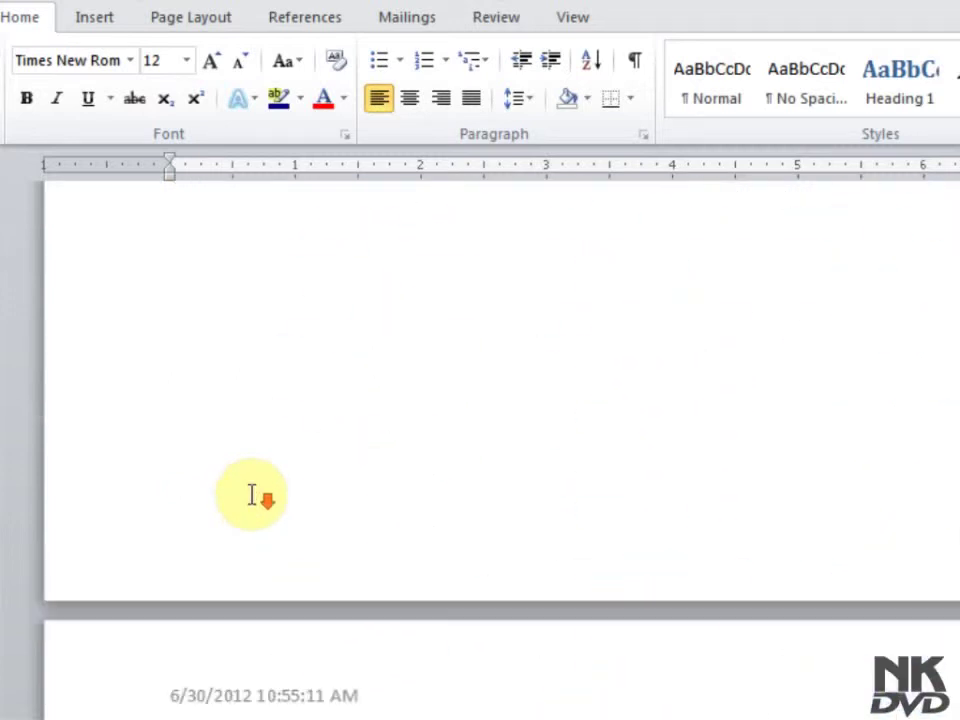
{"action": "scroll", "coordinate": [253, 497], "scroll_direction": "down", "scroll_amount": 4}
{"action": "scroll", "coordinate": [253, 506], "scroll_direction": "down", "scroll_amount": 2}
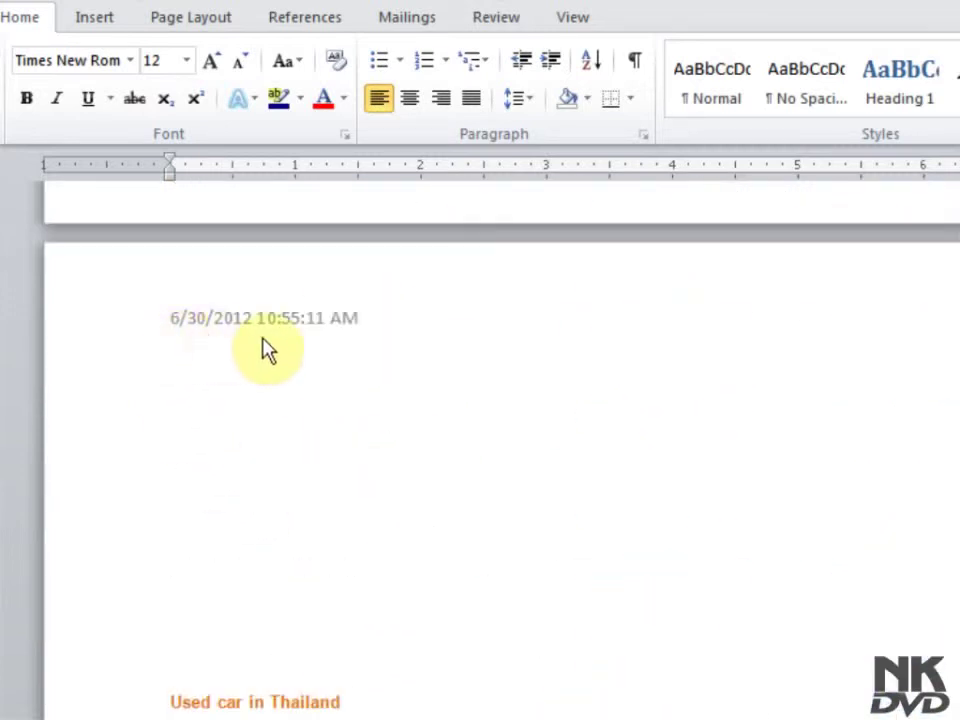
{"action": "left_click", "coordinate": [443, 493]}
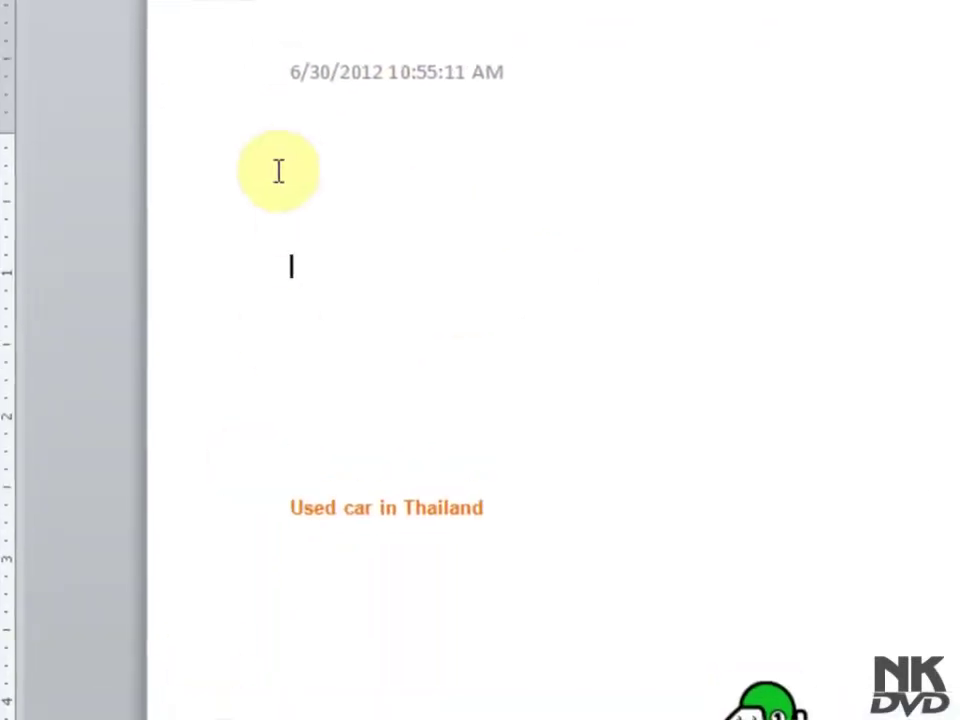
{"action": "scroll", "coordinate": [382, 534], "scroll_direction": "down", "scroll_amount": 5}
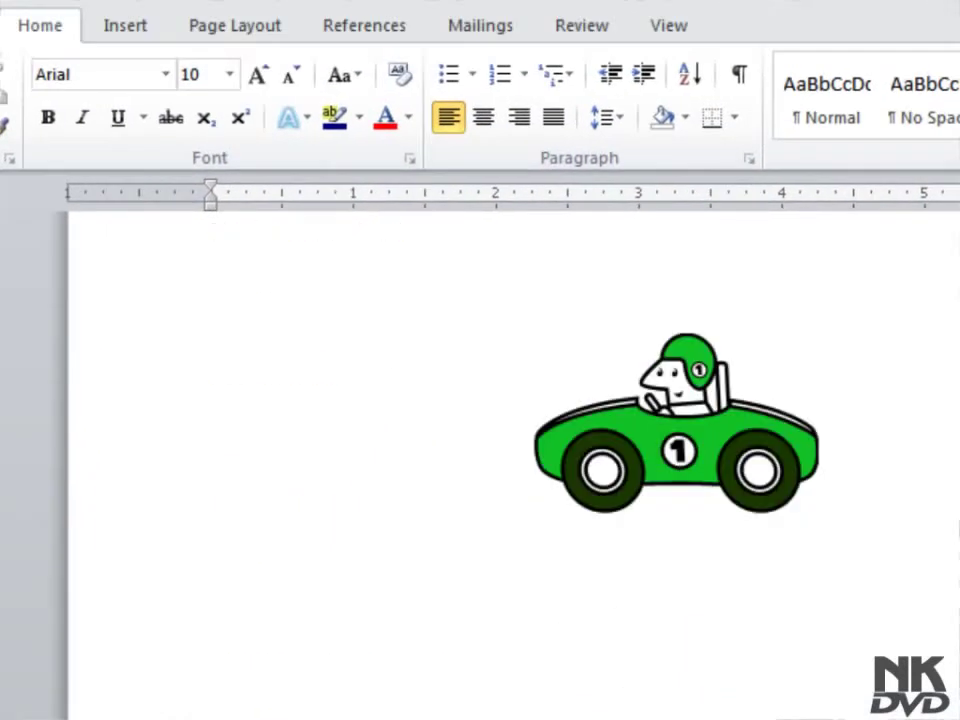
{"action": "scroll", "coordinate": [500, 450], "scroll_direction": "down", "scroll_amount": 5}
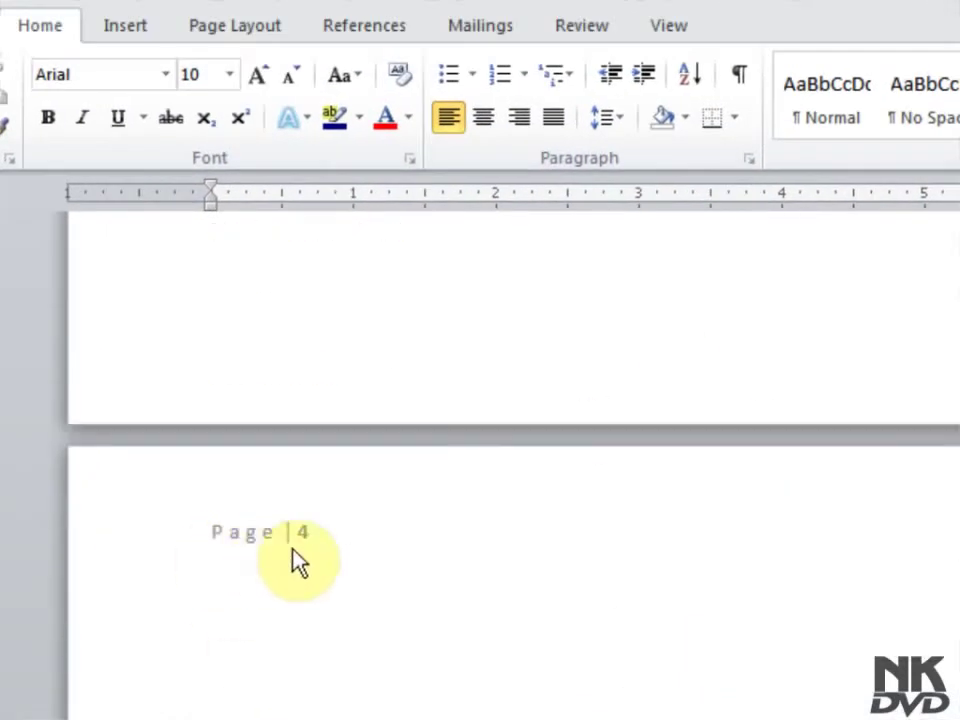
{"action": "double_click", "coordinate": [342, 576]}
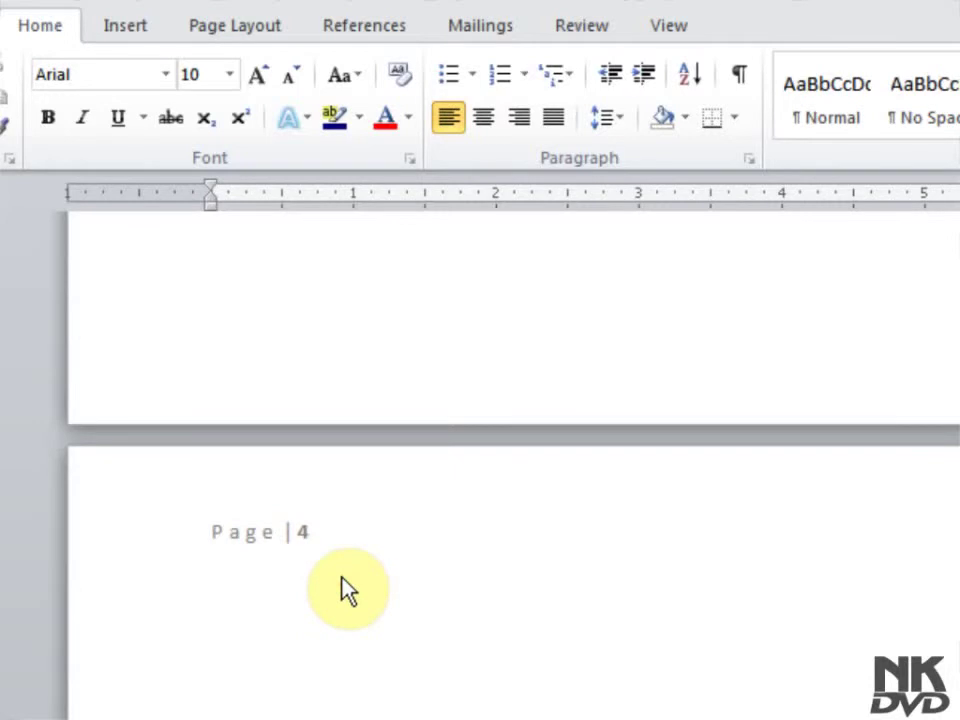
{"action": "left_click", "coordinate": [125, 30]}
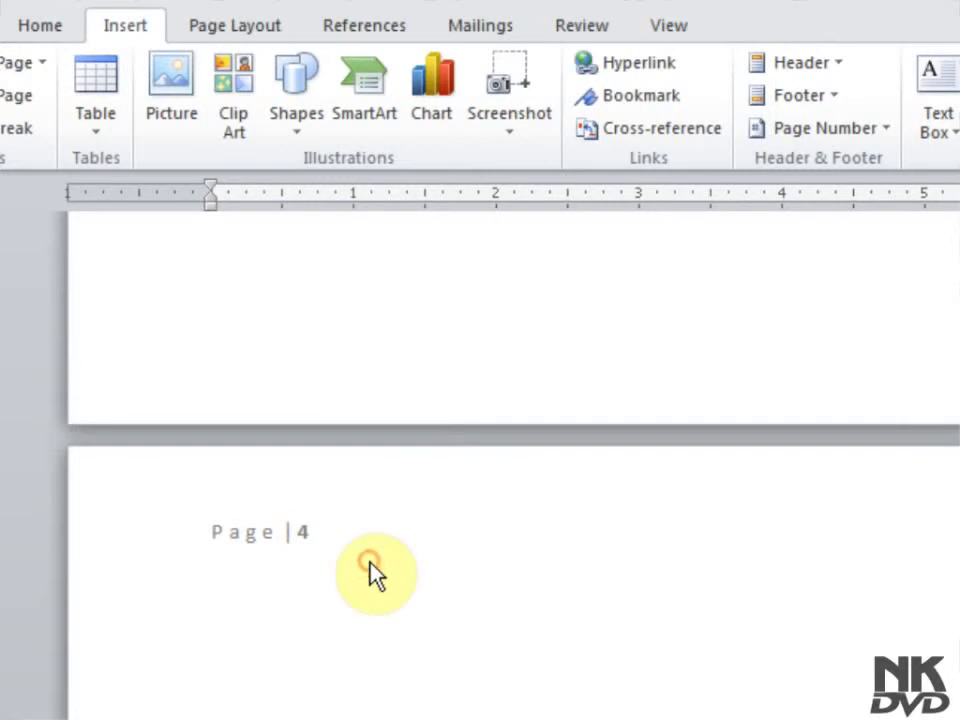
Reopen the header and turn off Different Odd & Even Pages for one shared header.
{"action": "double_click", "coordinate": [371, 572]}
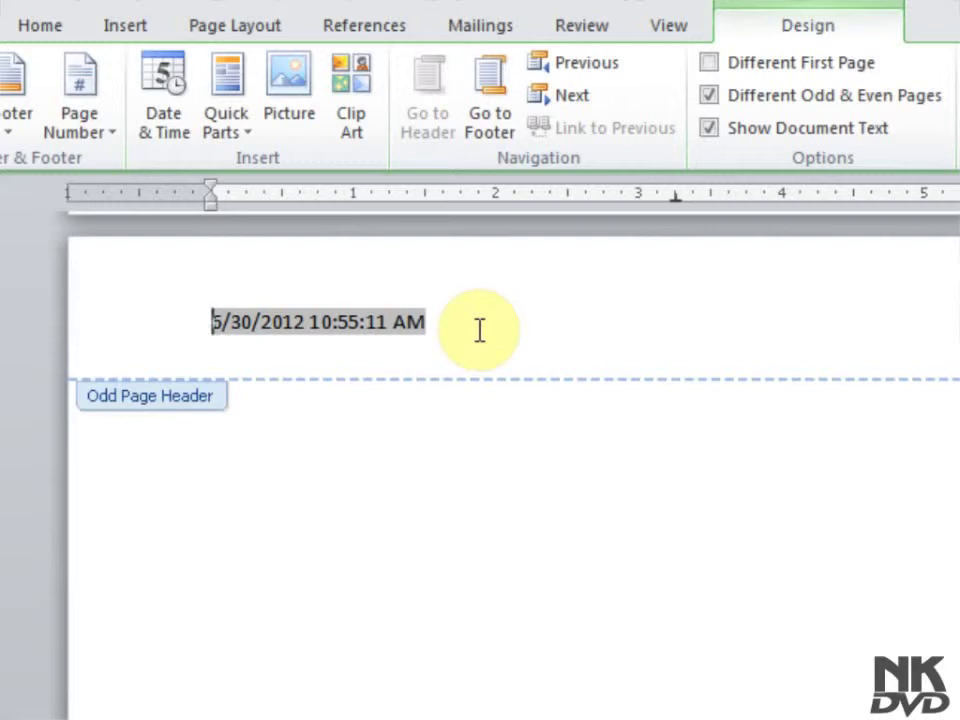
{"action": "left_click", "coordinate": [709, 96]}
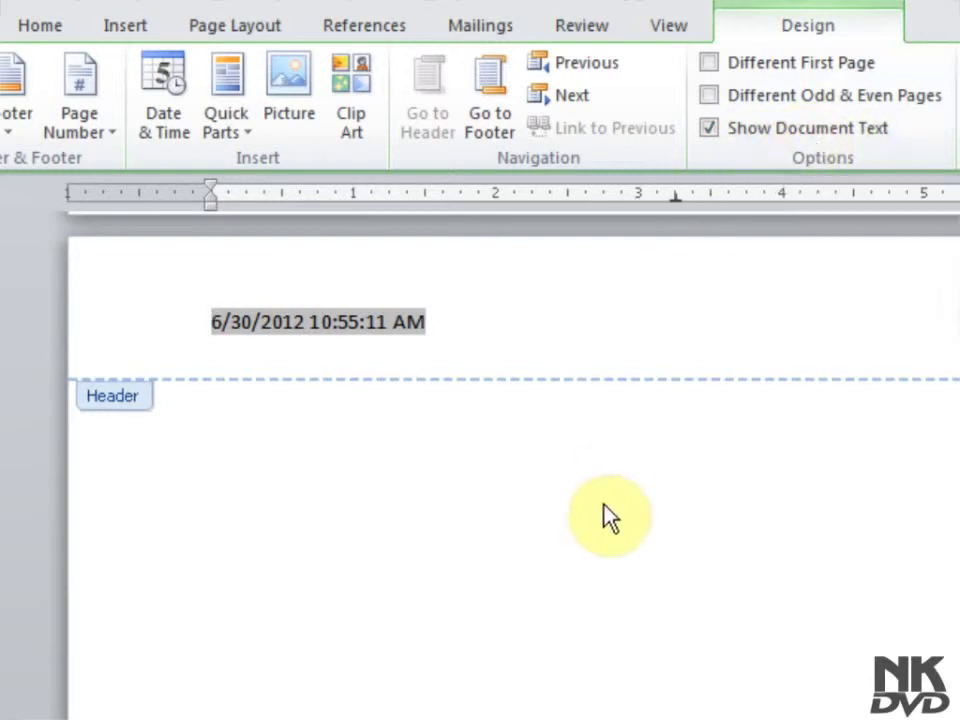
Scroll through the pages and back to page 1's date header above This is Thailand.
{"action": "scroll", "coordinate": [654, 478], "scroll_direction": "down", "scroll_amount": 5}
{"action": "scroll", "coordinate": [658, 493], "scroll_direction": "down", "scroll_amount": 5}
{"action": "scroll", "coordinate": [660, 490], "scroll_direction": "down", "scroll_amount": 3}
{"action": "scroll", "coordinate": [660, 490], "scroll_direction": "up", "scroll_amount": 3}
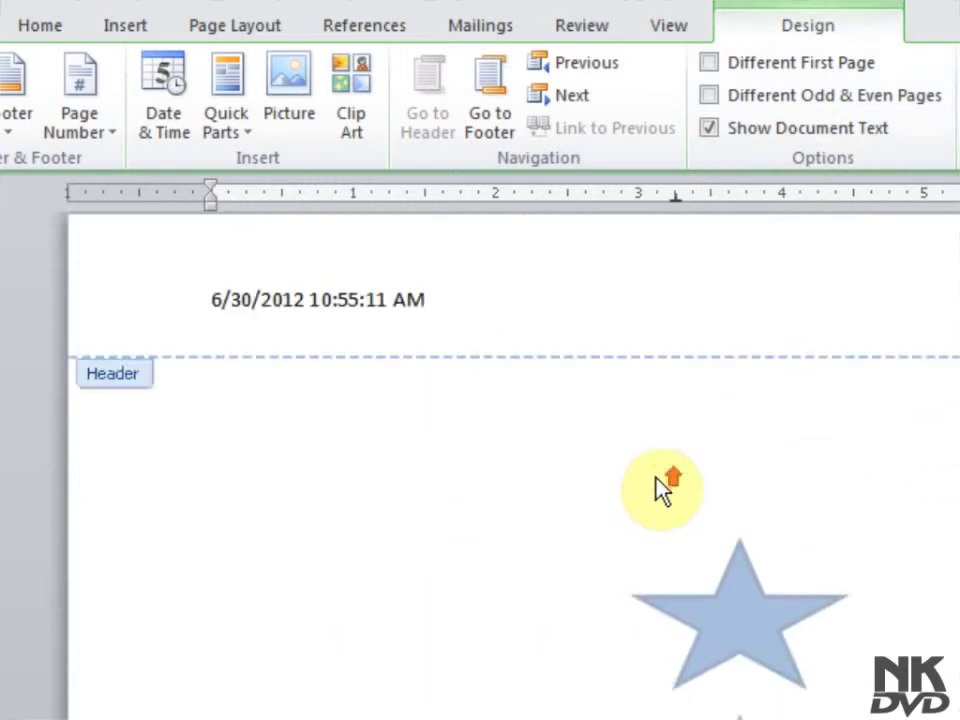
{"action": "scroll", "coordinate": [657, 489], "scroll_direction": "up", "scroll_amount": 3}
{"action": "scroll", "coordinate": [657, 489], "scroll_direction": "up", "scroll_amount": 5}
{"action": "scroll", "coordinate": [660, 488], "scroll_direction": "up", "scroll_amount": 4}
{"action": "scroll", "coordinate": [657, 489], "scroll_direction": "up", "scroll_amount": 3}
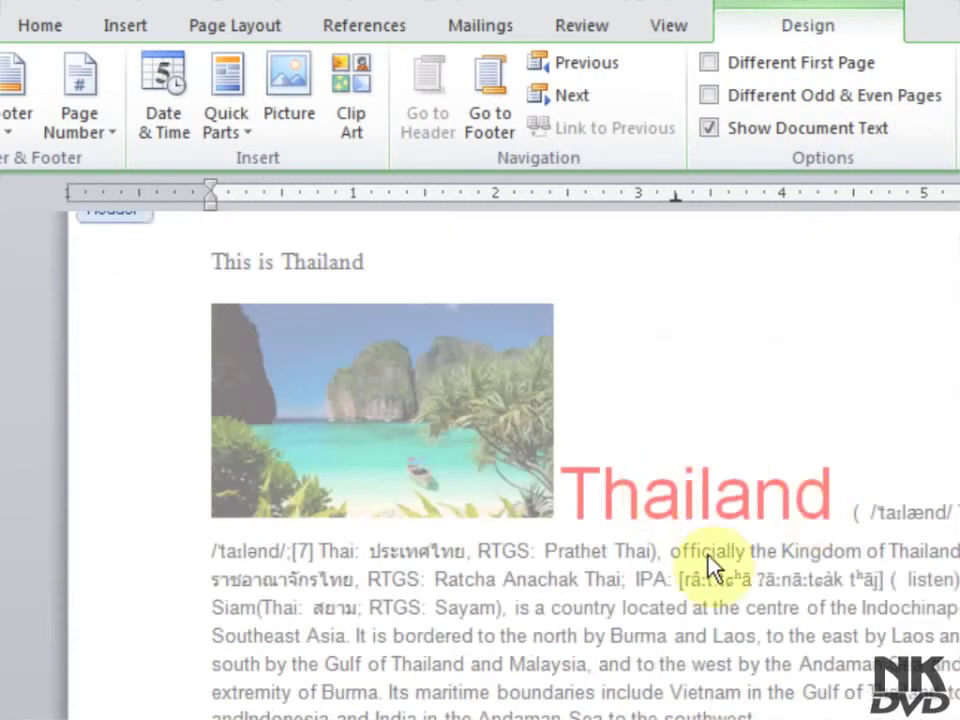
{"action": "scroll", "coordinate": [656, 549], "scroll_direction": "up", "scroll_amount": 4}
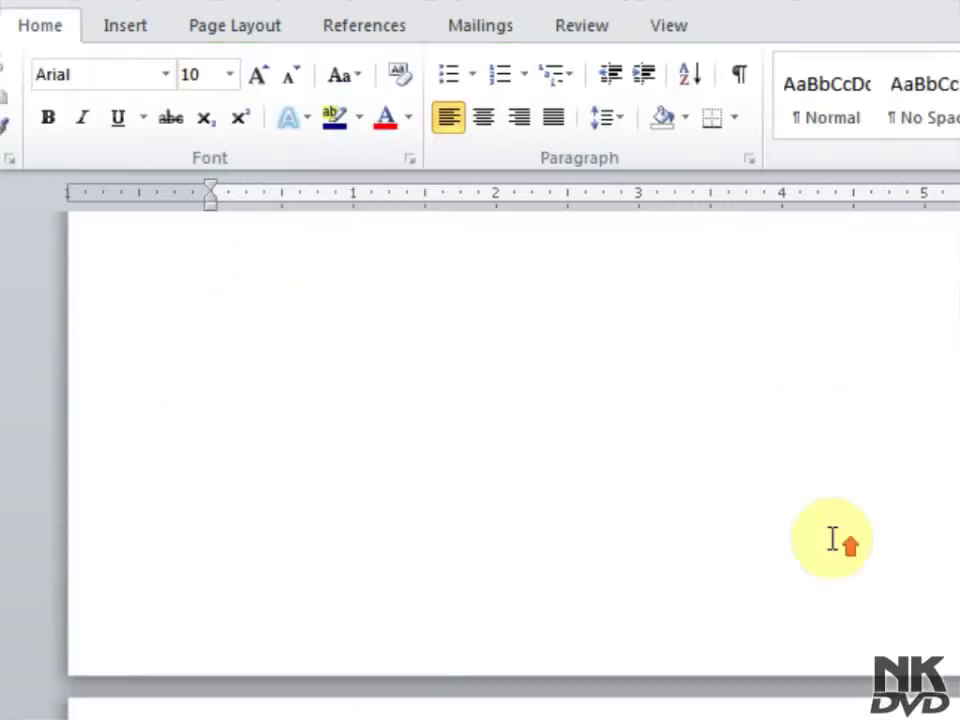
{"action": "scroll", "coordinate": [831, 542], "scroll_direction": "down", "scroll_amount": 5}
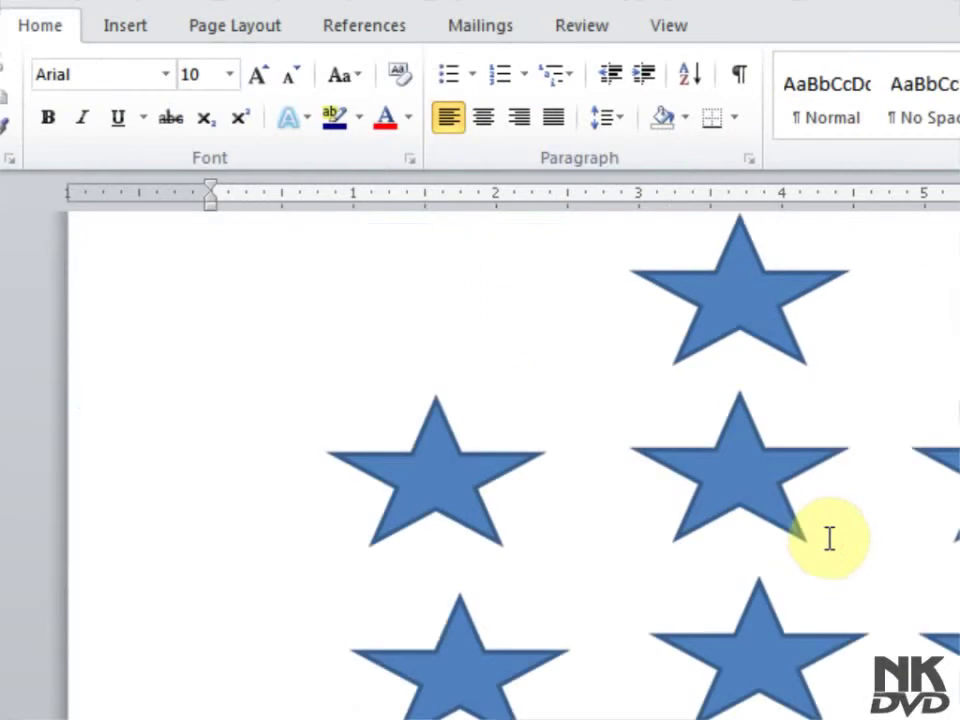
{"action": "scroll", "coordinate": [831, 542], "scroll_direction": "down", "scroll_amount": 5}
{"action": "scroll", "coordinate": [836, 555], "scroll_direction": "up", "scroll_amount": 10}
{"action": "scroll", "coordinate": [840, 531], "scroll_direction": "up", "scroll_amount": 6}
{"action": "scroll", "coordinate": [700, 580], "scroll_direction": "up", "scroll_amount": 2}
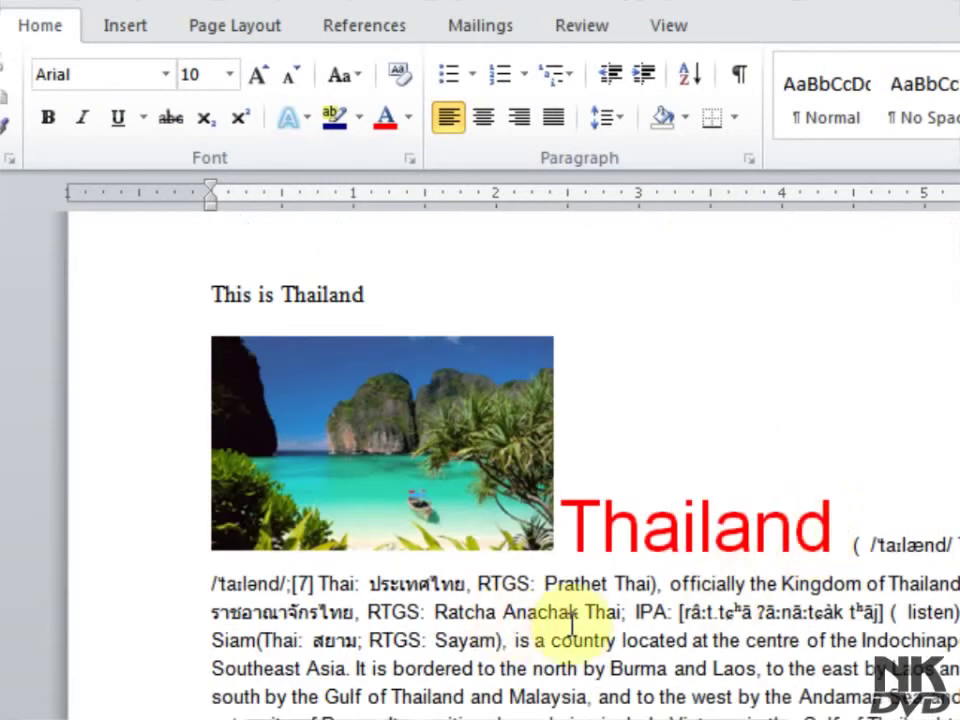
{"action": "scroll", "coordinate": [541, 598], "scroll_direction": "up", "scroll_amount": 3}
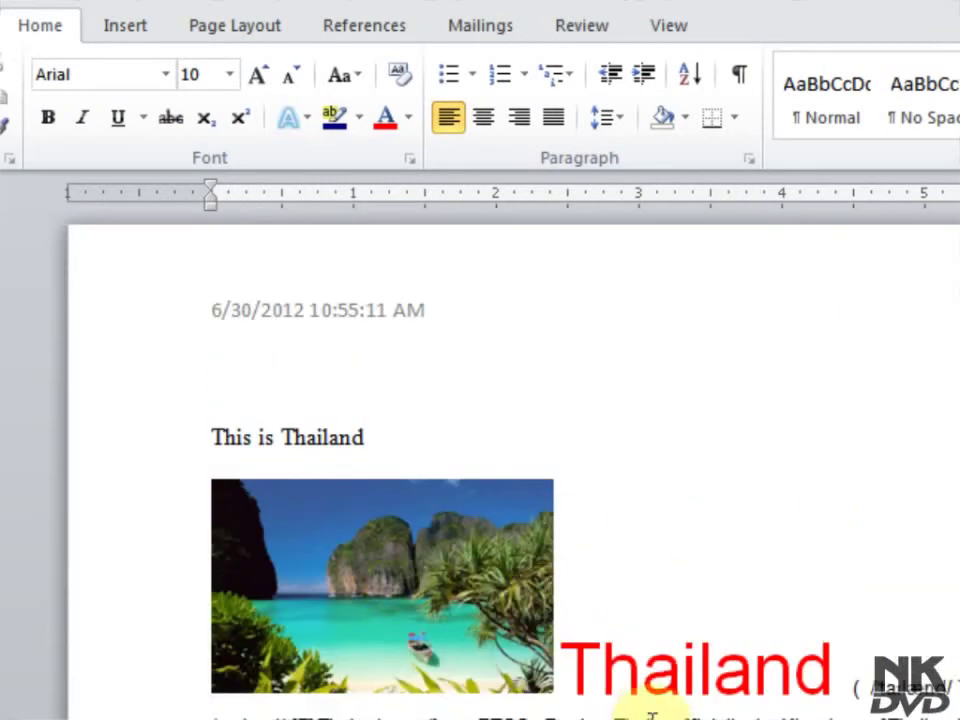
Add '123' after 'This is Thailand' and reopen the date header for editing.
{"action": "left_click", "coordinate": [388, 432]}
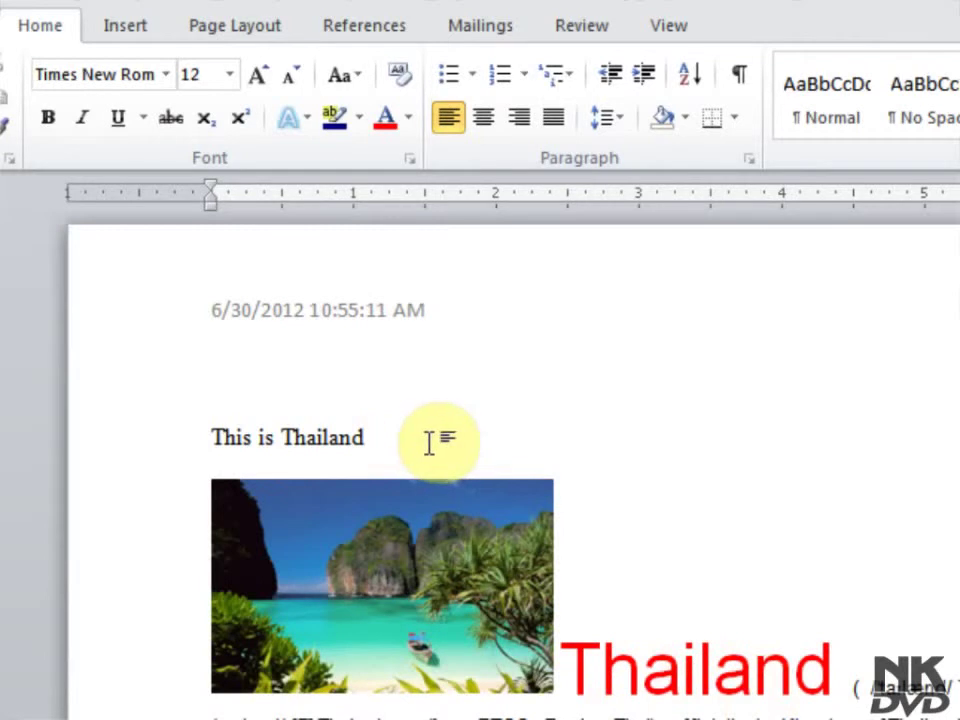
{"action": "type", "text": "123"}
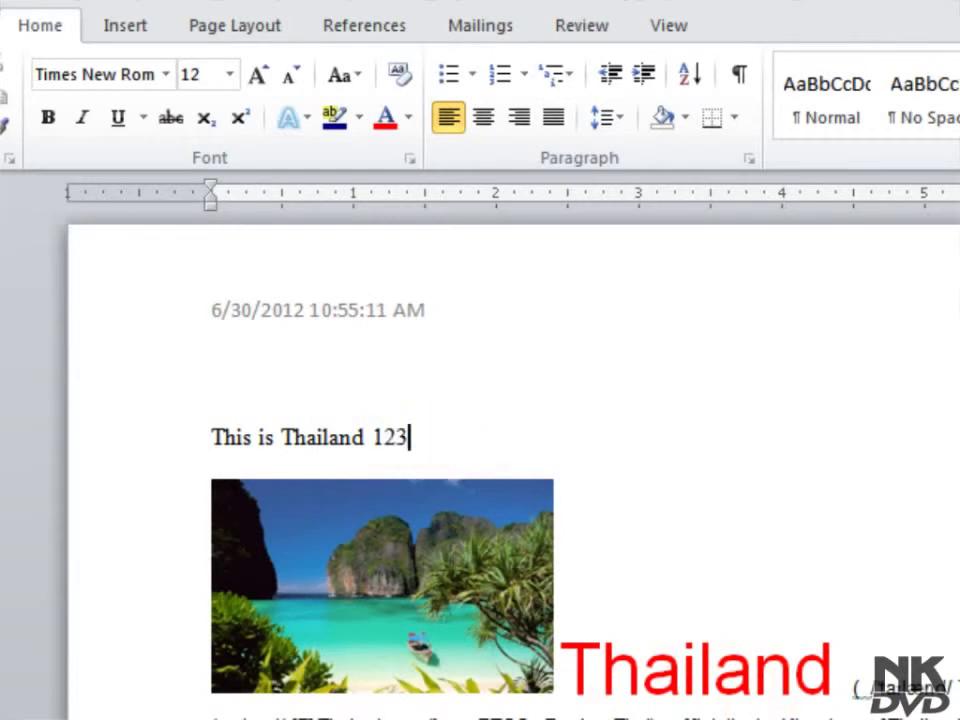
{"action": "right_click", "coordinate": [364, 300]}
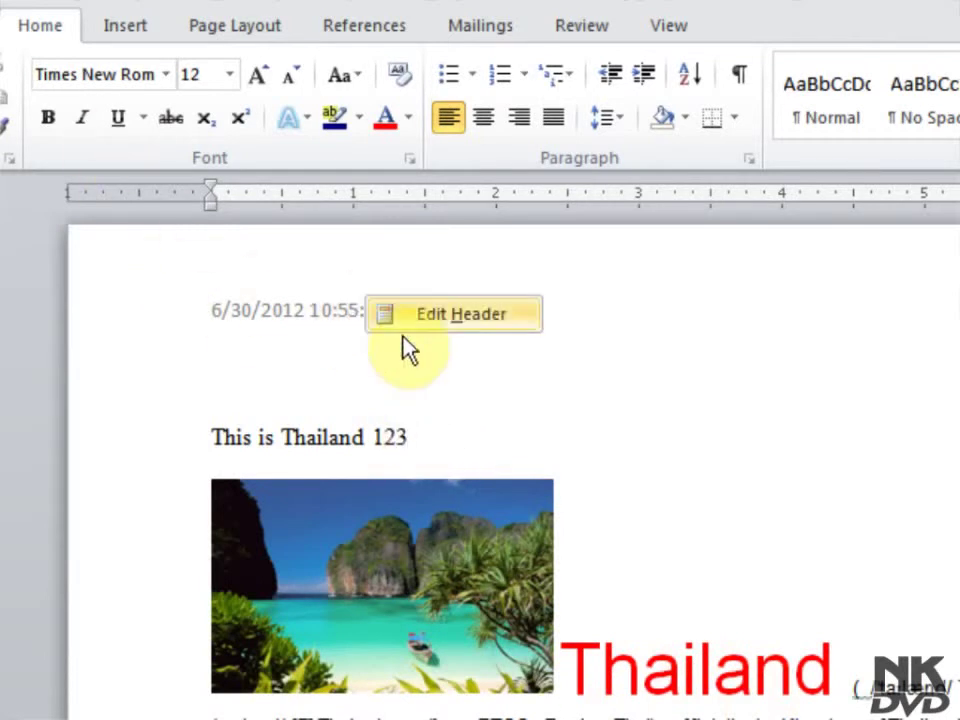
{"action": "left_click", "coordinate": [428, 315]}
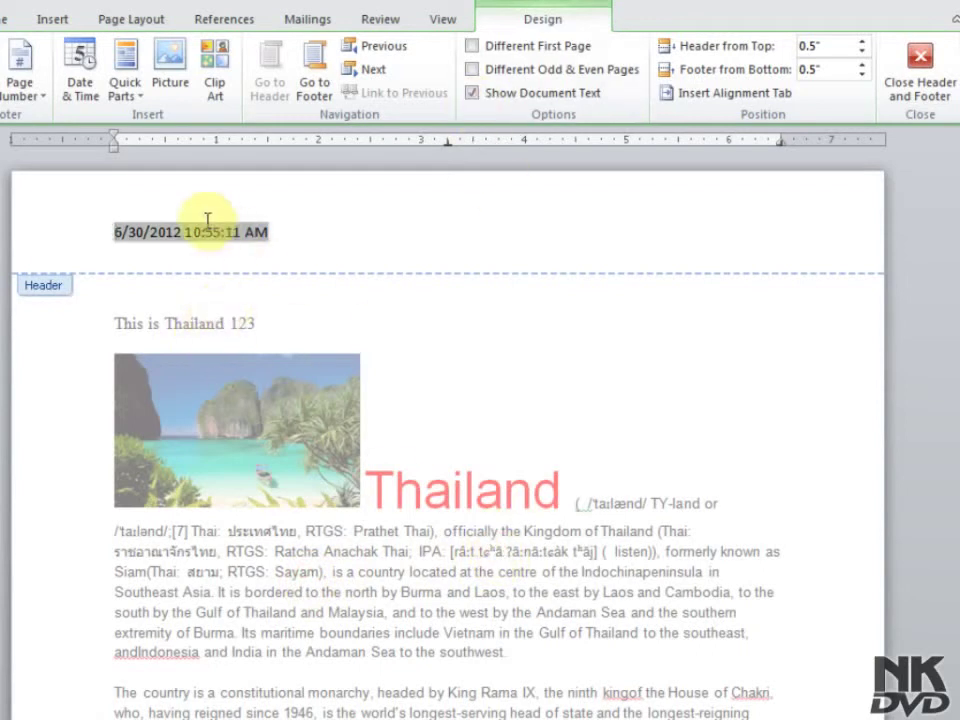
Hide the body text during header editing, leaving only the date header and footer visible.
{"action": "left_click_drag", "start_coordinate": [125, 228], "coordinate": [254, 238]}
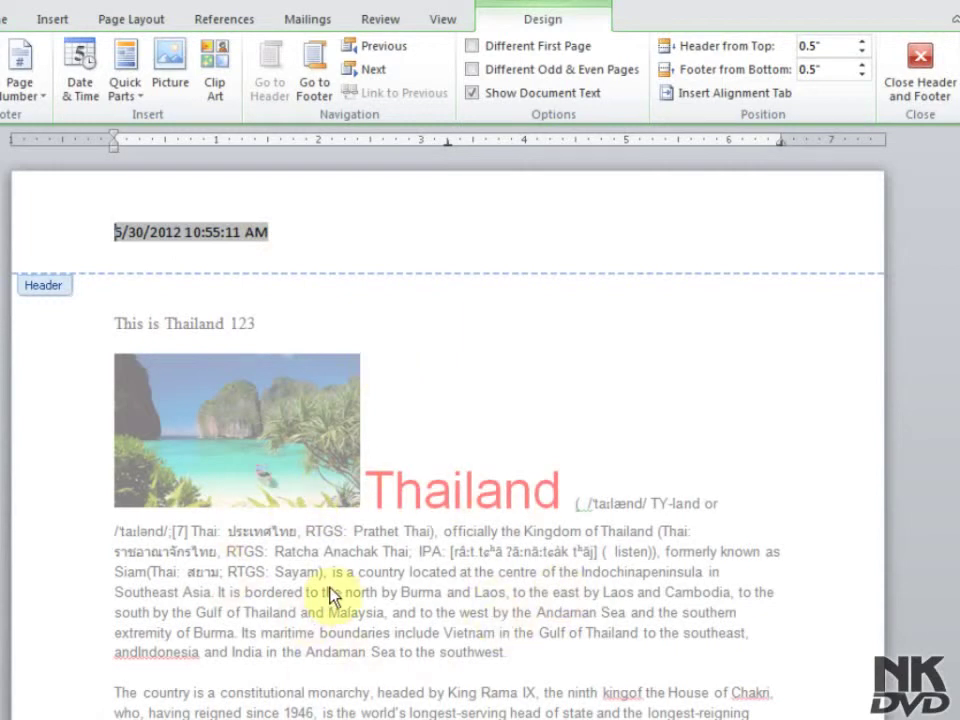
{"action": "left_click", "coordinate": [471, 93]}
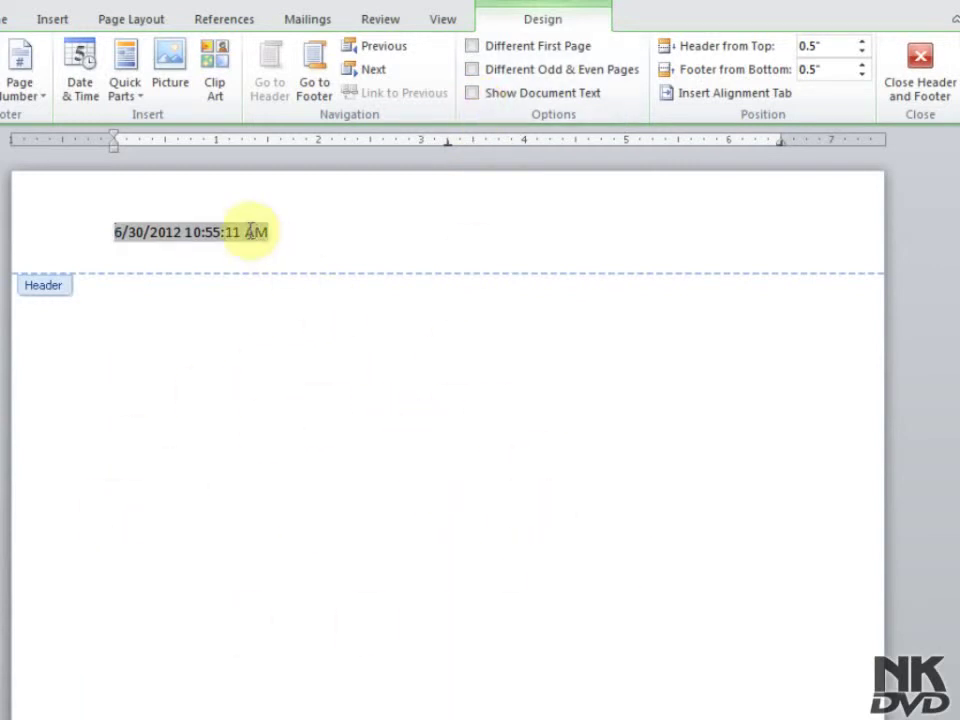
{"action": "left_click", "coordinate": [293, 232]}
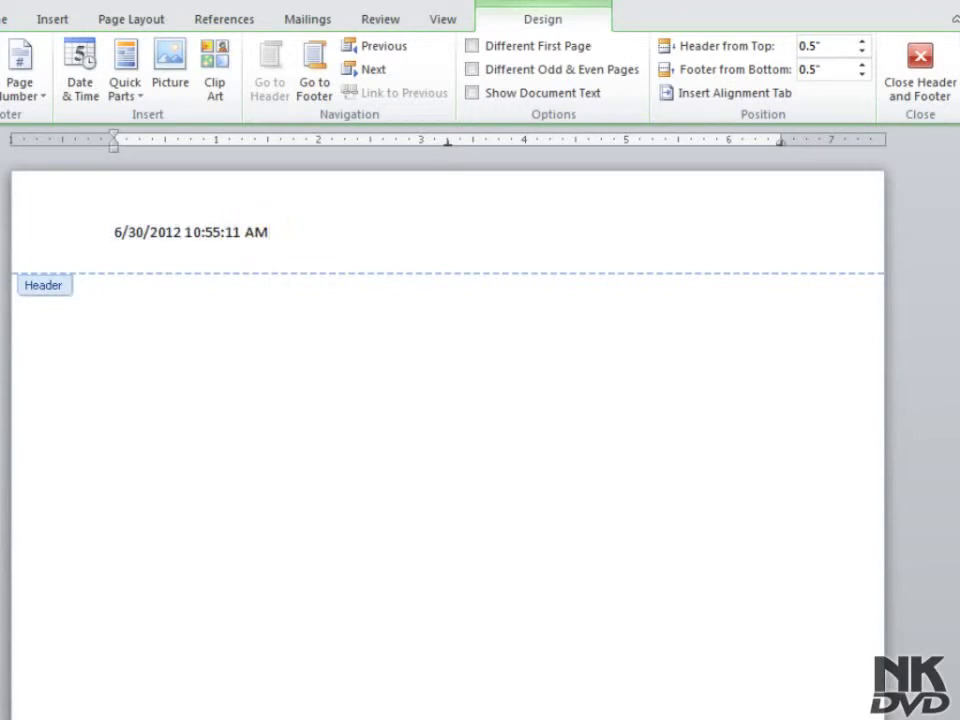
{"action": "left_click", "coordinate": [912, 90]}
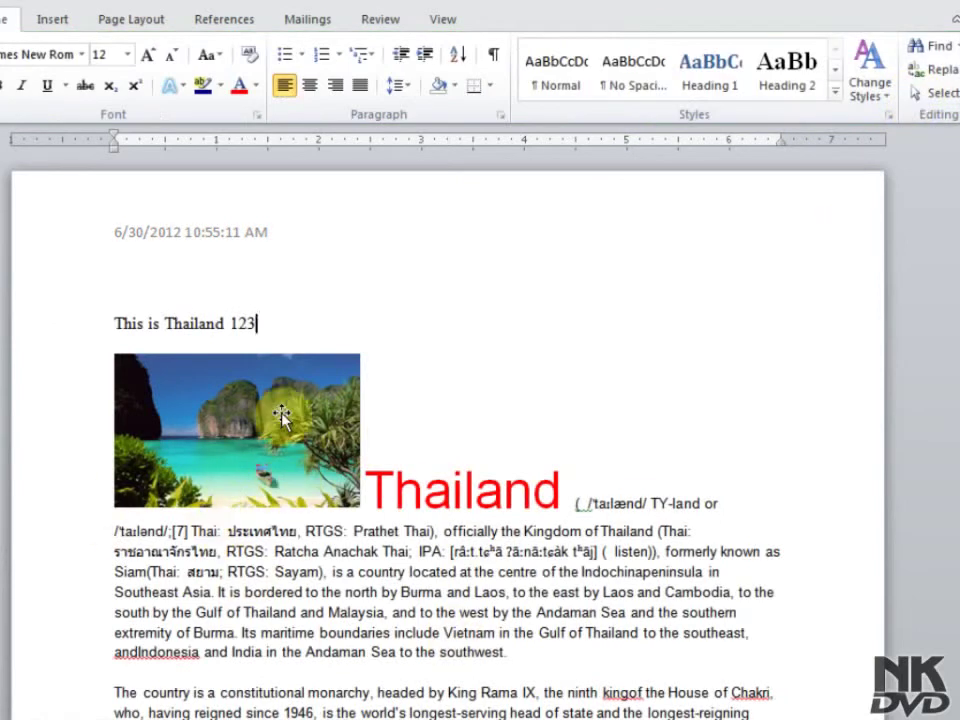
{"action": "double_click", "coordinate": [235, 233]}
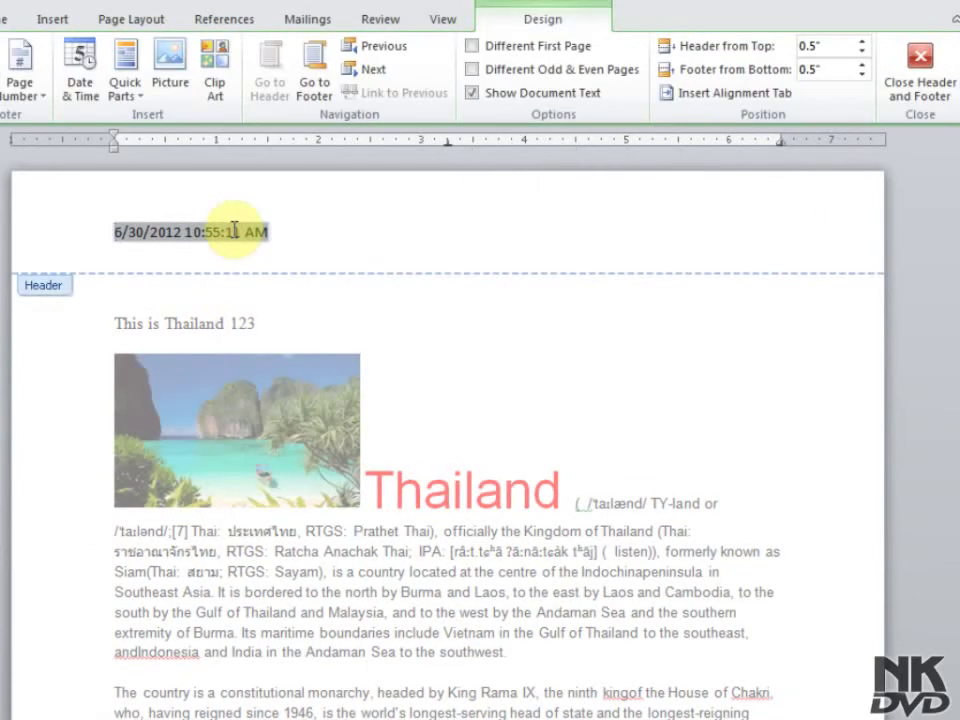
{"action": "left_click", "coordinate": [472, 93]}
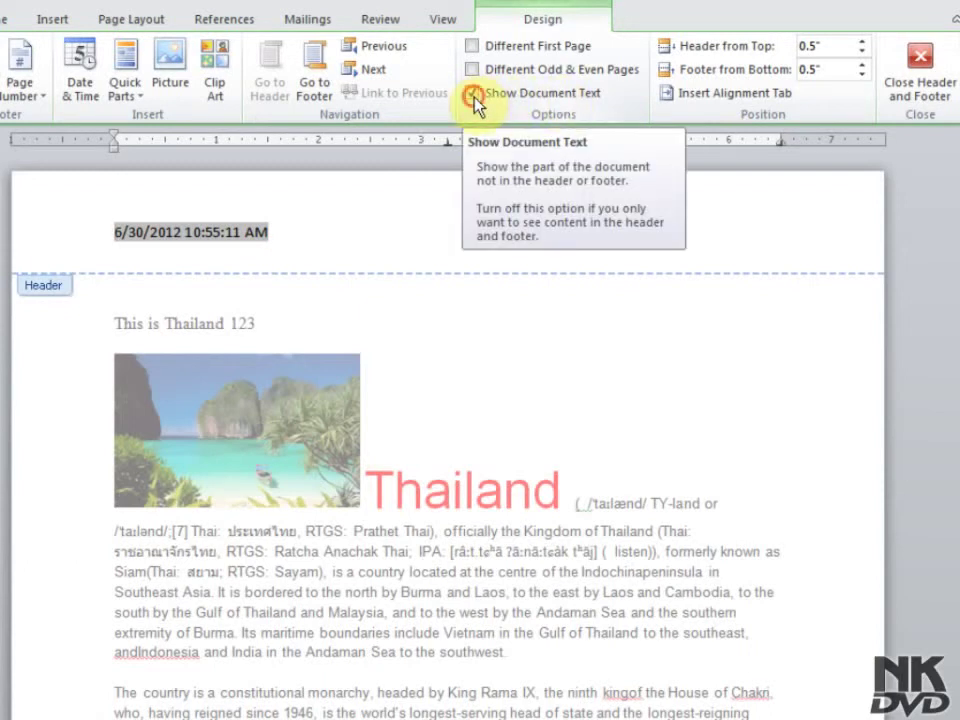
{"action": "left_click", "coordinate": [472, 94]}
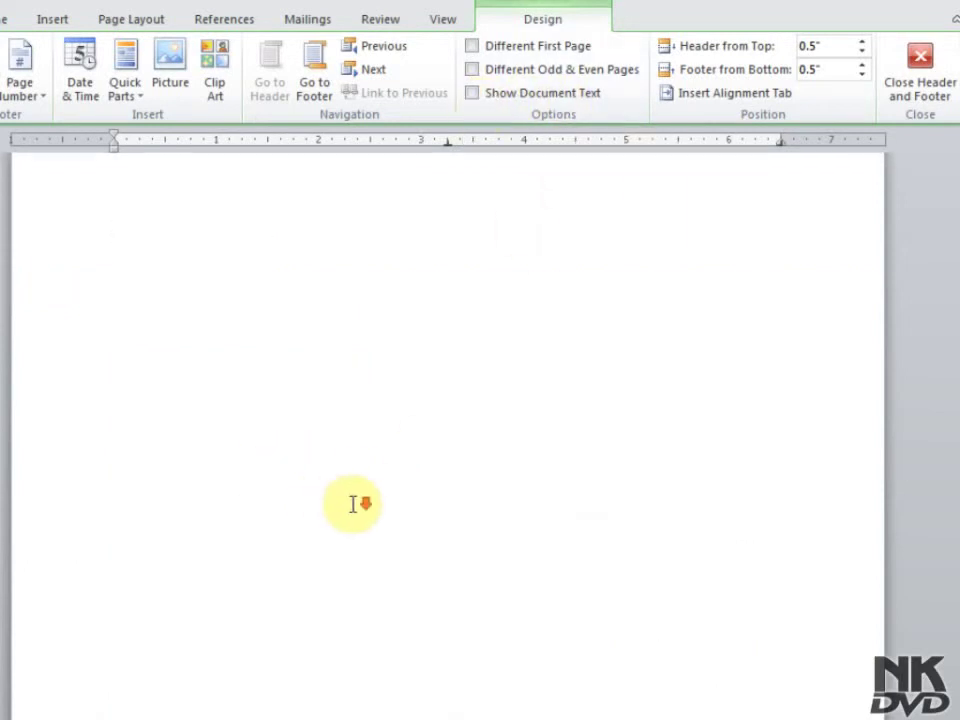
{"action": "scroll", "coordinate": [353, 504], "scroll_direction": "down", "scroll_amount": 2}
{"action": "scroll", "coordinate": [300, 515], "scroll_direction": "down", "scroll_amount": 2}
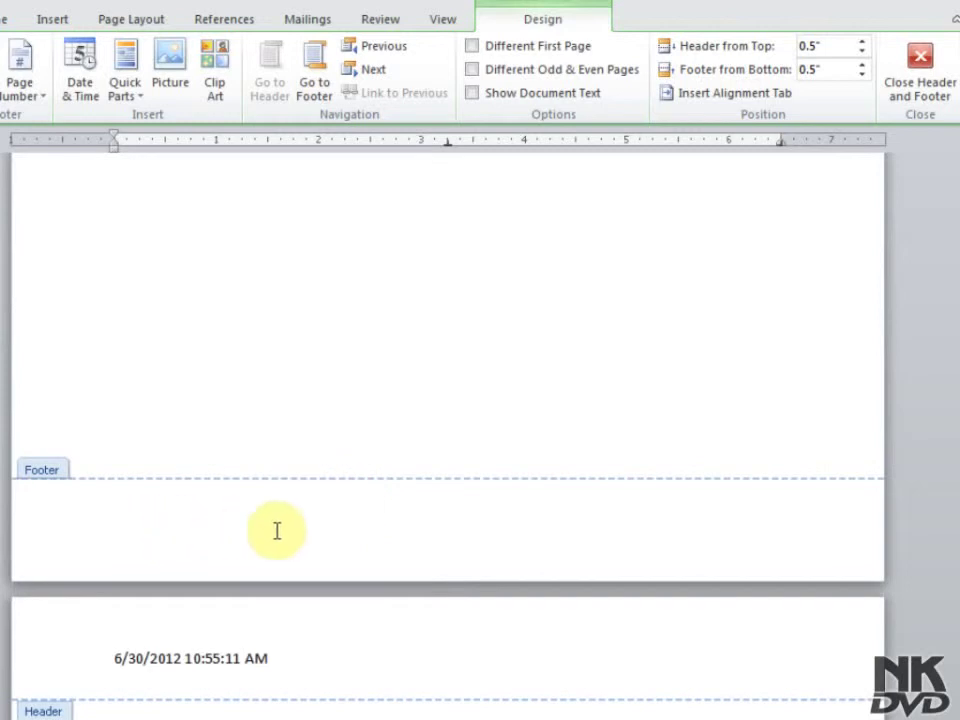
{"action": "scroll", "coordinate": [270, 570], "scroll_direction": "down", "scroll_amount": 1}
{"action": "scroll", "coordinate": [264, 614], "scroll_direction": "down", "scroll_amount": 5}
{"action": "scroll", "coordinate": [290, 604], "scroll_direction": "down", "scroll_amount": 7}
{"action": "scroll", "coordinate": [298, 601], "scroll_direction": "down", "scroll_amount": 7}
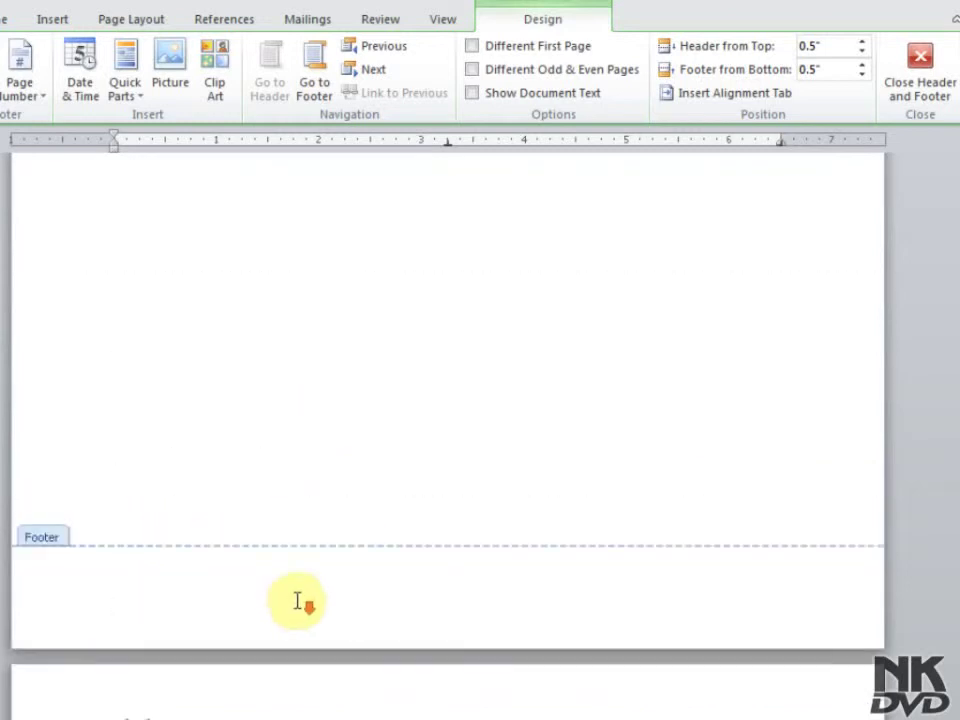
{"action": "scroll", "coordinate": [298, 600], "scroll_direction": "down", "scroll_amount": 5}
{"action": "scroll", "coordinate": [297, 600], "scroll_direction": "down", "scroll_amount": 3}
{"action": "scroll", "coordinate": [297, 600], "scroll_direction": "down", "scroll_amount": 9}
{"action": "scroll", "coordinate": [297, 600], "scroll_direction": "down", "scroll_amount": 8}
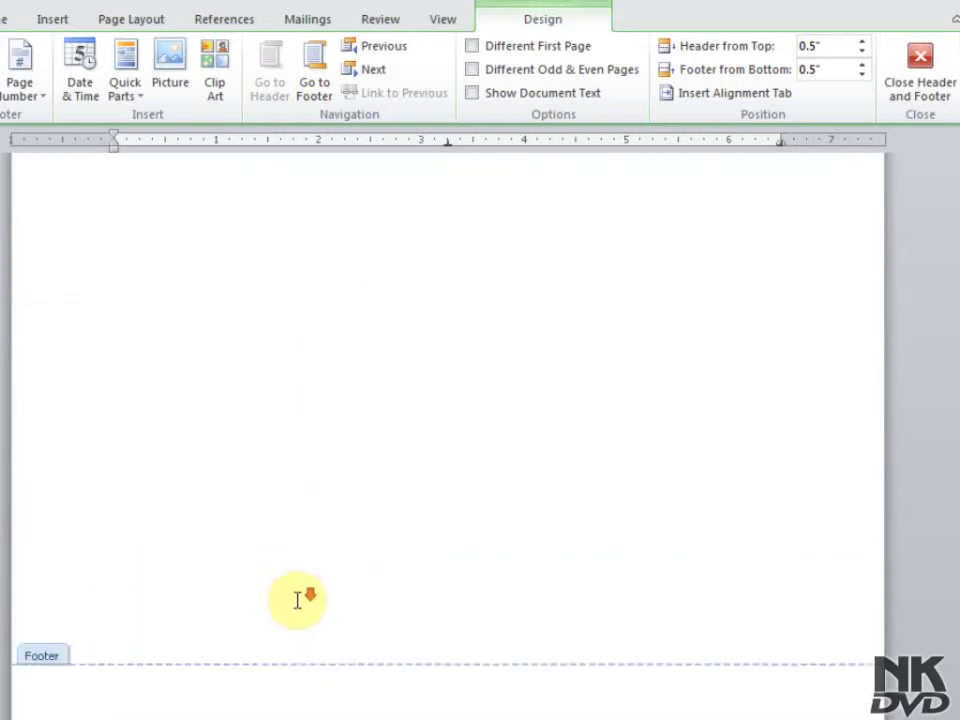
{"action": "scroll", "coordinate": [297, 600], "scroll_direction": "down", "scroll_amount": 7}
{"action": "scroll", "coordinate": [297, 600], "scroll_direction": "down", "scroll_amount": 6}
{"action": "scroll", "coordinate": [297, 600], "scroll_direction": "down", "scroll_amount": 6}
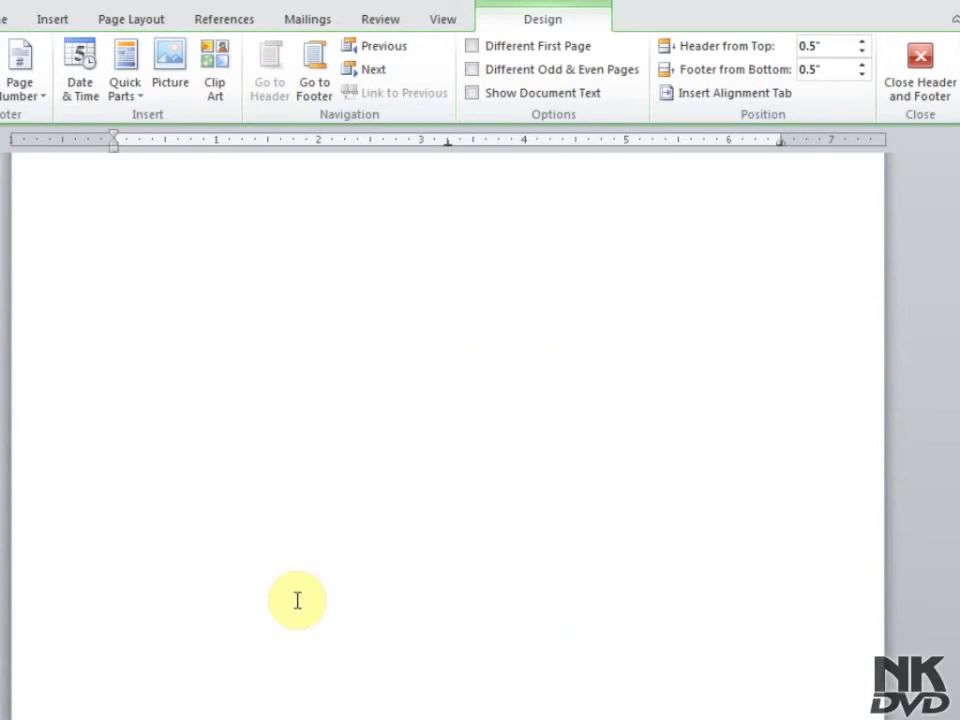
{"action": "scroll", "coordinate": [297, 600], "scroll_direction": "down", "scroll_amount": 6}
{"action": "scroll", "coordinate": [297, 600], "scroll_direction": "down", "scroll_amount": 6}
{"action": "scroll", "coordinate": [297, 600], "scroll_direction": "down", "scroll_amount": 5}
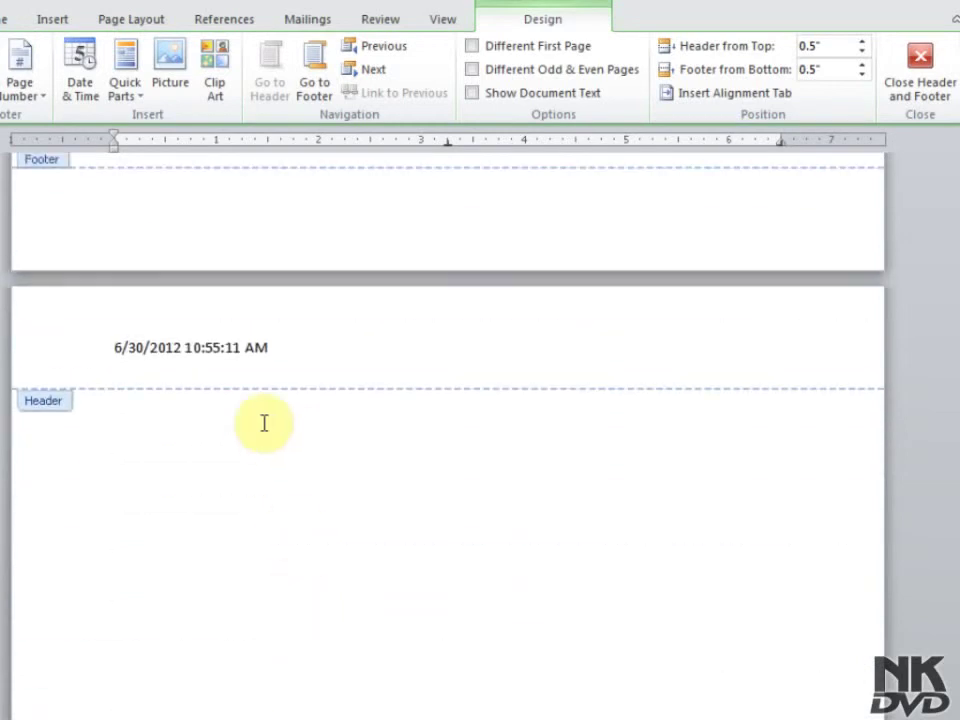
{"action": "scroll", "coordinate": [253, 401], "scroll_direction": "down", "scroll_amount": 1}
{"action": "scroll", "coordinate": [253, 401], "scroll_direction": "down", "scroll_amount": 5}
{"action": "scroll", "coordinate": [253, 405], "scroll_direction": "down", "scroll_amount": 3}
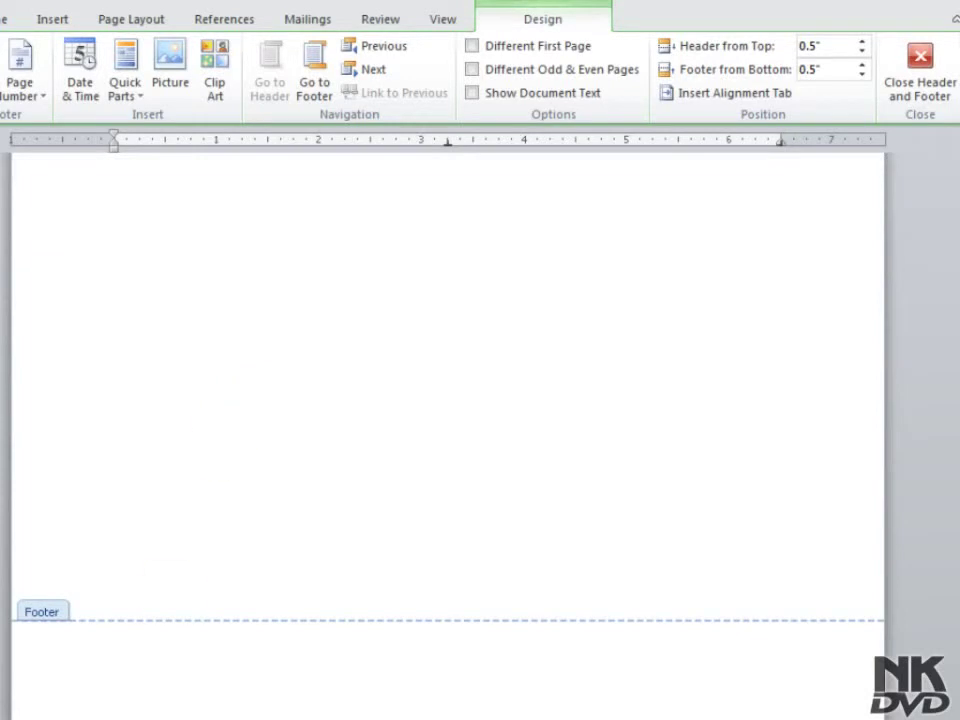
{"action": "left_click", "coordinate": [345, 469]}
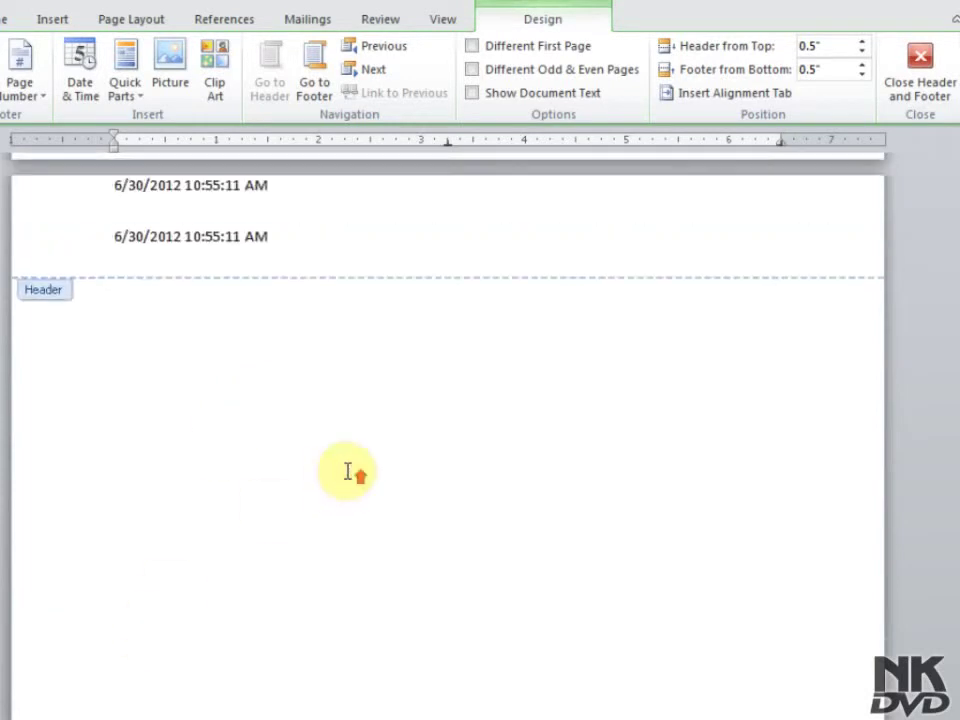
{"action": "left_click", "coordinate": [347, 470]}
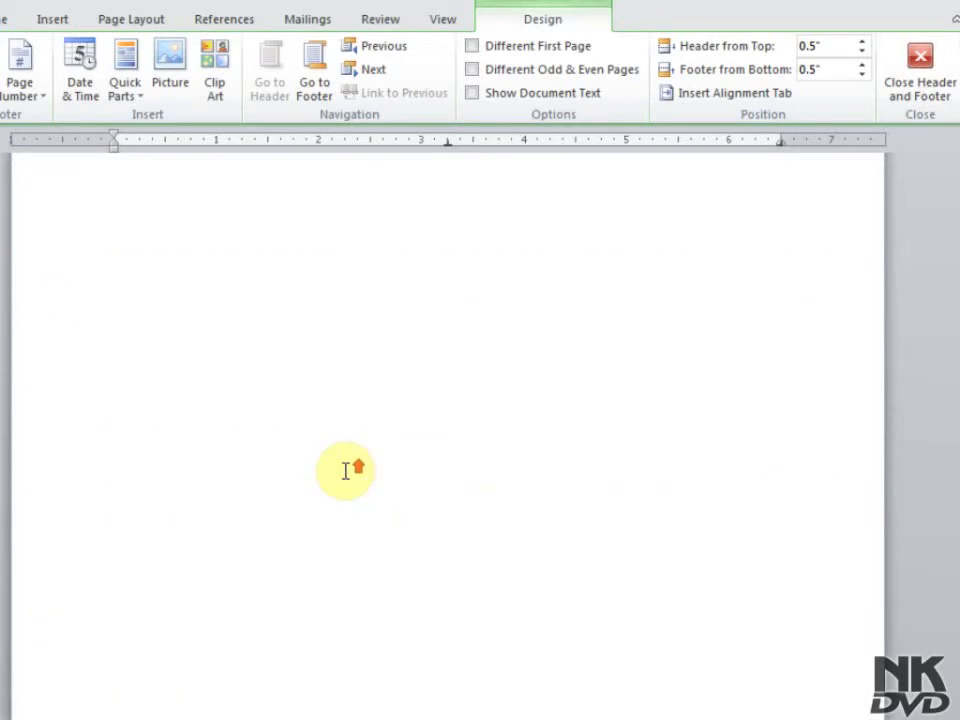
{"action": "left_click", "coordinate": [474, 96]}
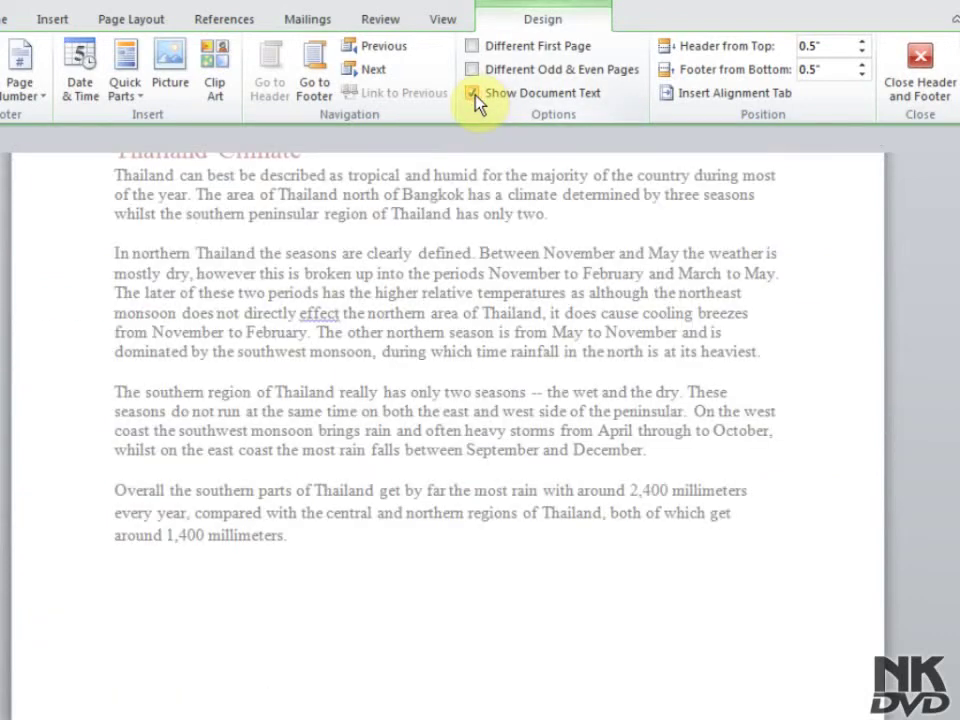
{"action": "scroll", "coordinate": [321, 386], "scroll_direction": "up", "scroll_amount": 1}
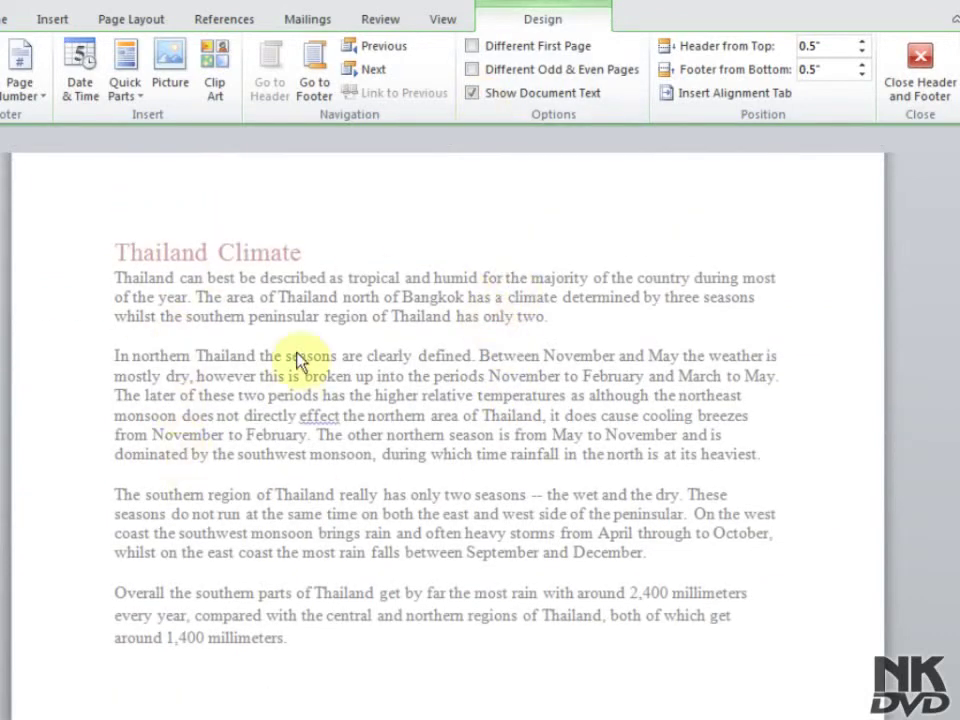
{"action": "left_click", "coordinate": [474, 94]}
{"action": "scroll", "coordinate": [454, 424], "scroll_direction": "down", "scroll_amount": 10}
{"action": "scroll", "coordinate": [446, 425], "scroll_direction": "up", "scroll_amount": 5}
{"action": "scroll", "coordinate": [446, 425], "scroll_direction": "up", "scroll_amount": 5}
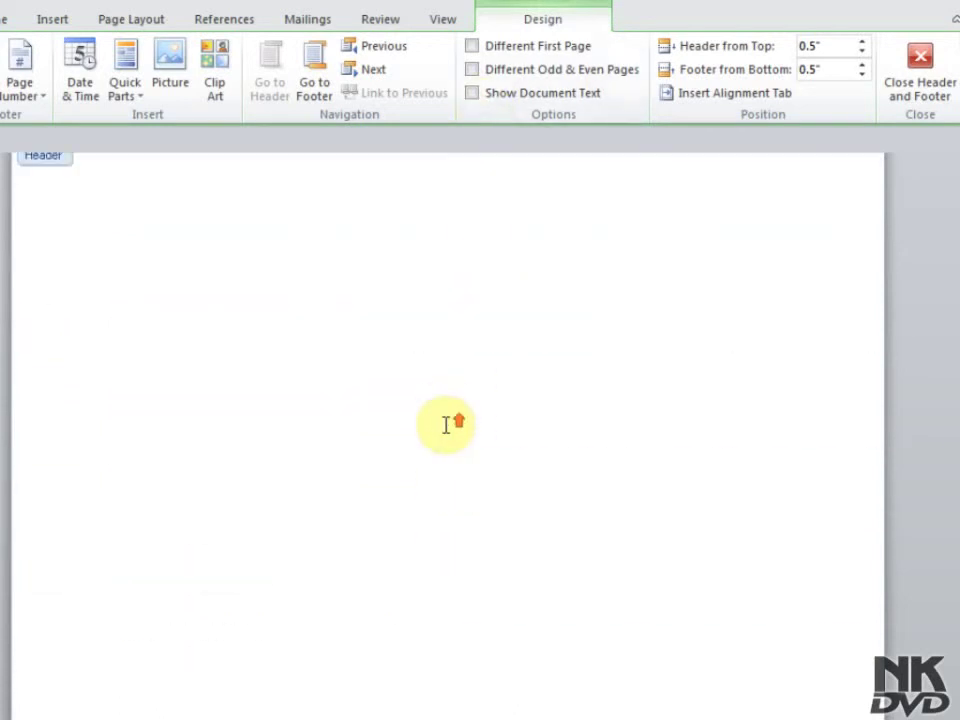
{"action": "scroll", "coordinate": [446, 425], "scroll_direction": "up", "scroll_amount": 1}
{"action": "scroll", "coordinate": [446, 425], "scroll_direction": "up", "scroll_amount": 4}
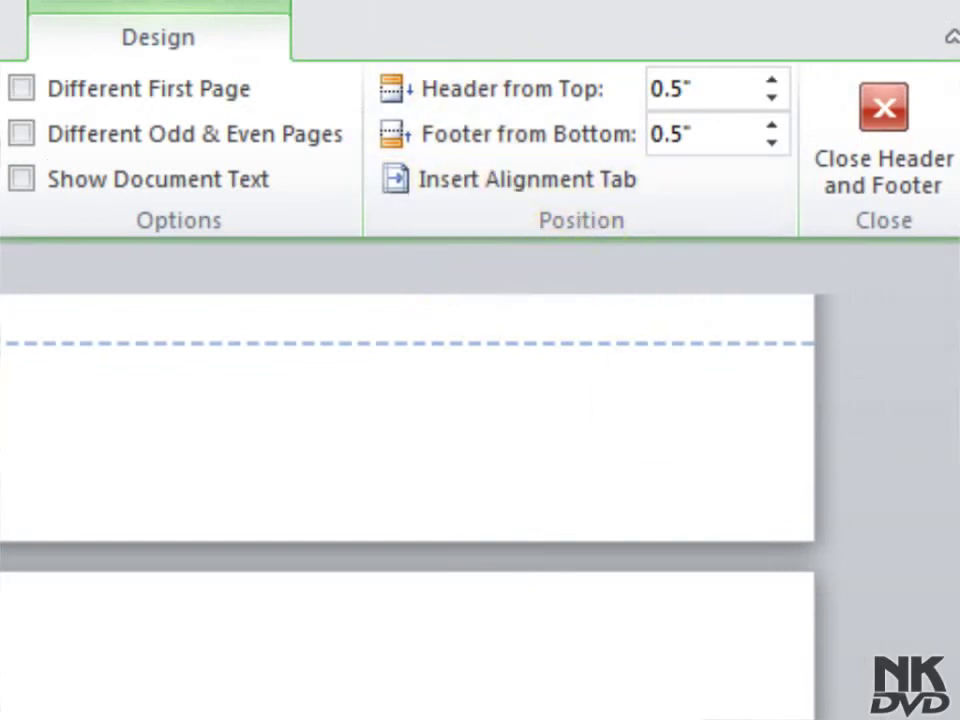
{"action": "scroll", "coordinate": [408, 500], "scroll_direction": "up", "scroll_amount": 3}
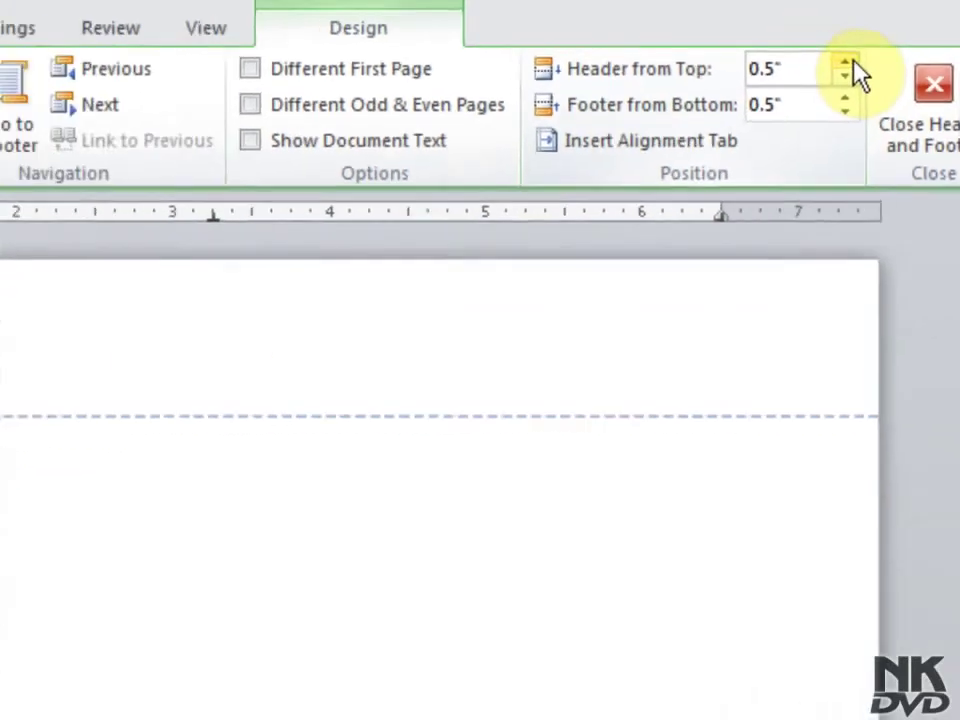
Increase Header from Top to 1.9" to lower the date, then move to the footer.
{"action": "left_click", "coordinate": [771, 81]}
{"action": "left_click", "coordinate": [908, 46]}
{"action": "left_click", "coordinate": [908, 46]}
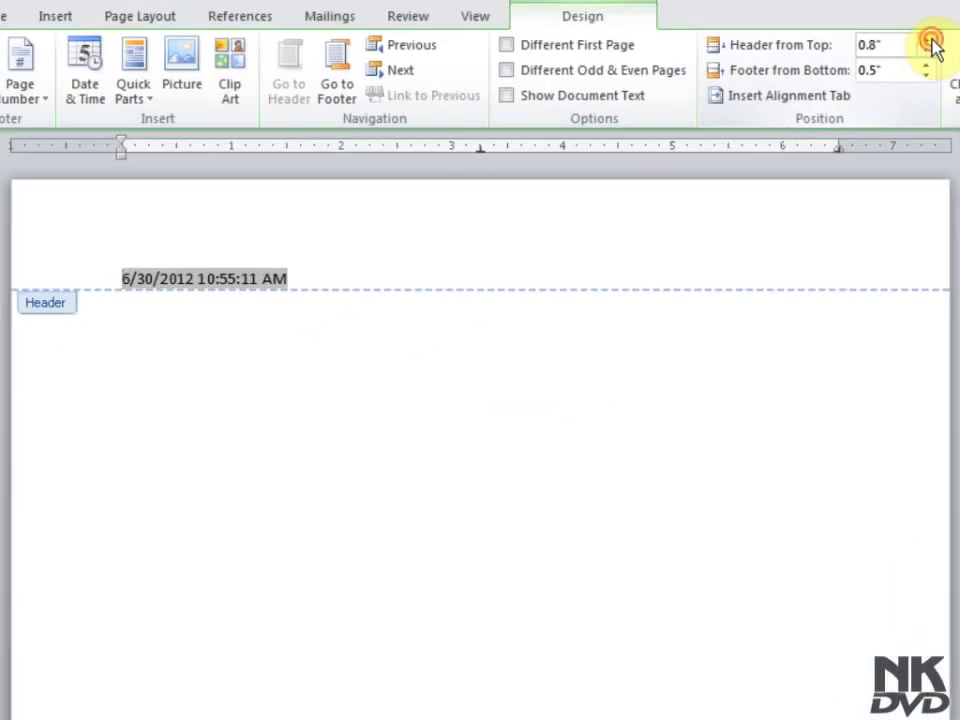
{"action": "left_click", "coordinate": [908, 46]}
{"action": "left_click", "coordinate": [908, 46]}
{"action": "left_click", "coordinate": [927, 43]}
{"action": "left_click", "coordinate": [927, 43]}
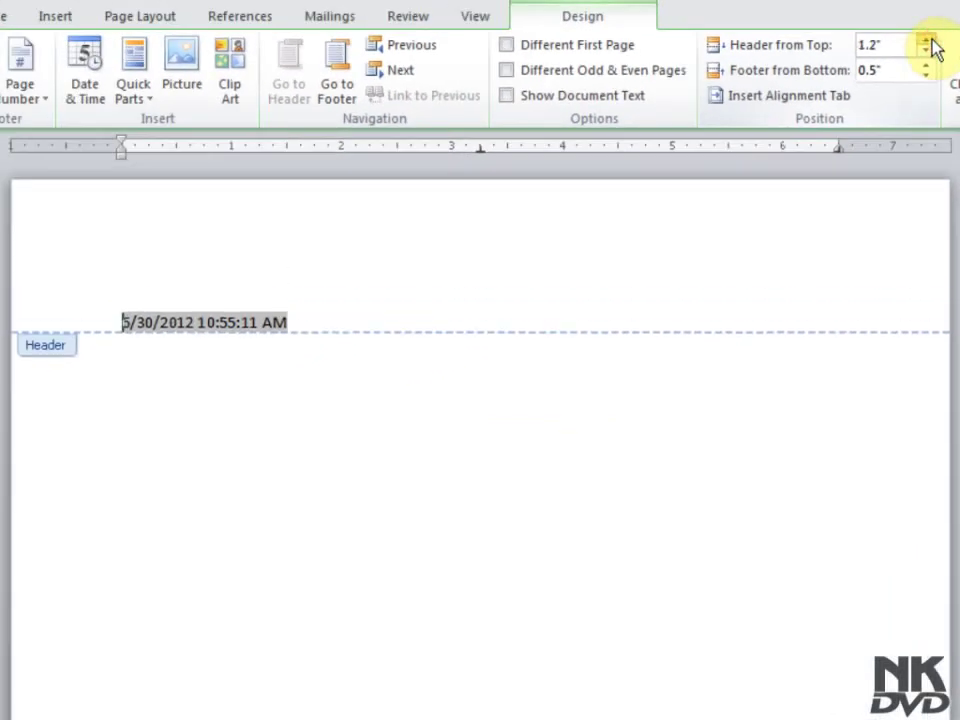
{"action": "left_click", "coordinate": [927, 43]}
{"action": "left_click", "coordinate": [927, 43]}
{"action": "left_click", "coordinate": [927, 42]}
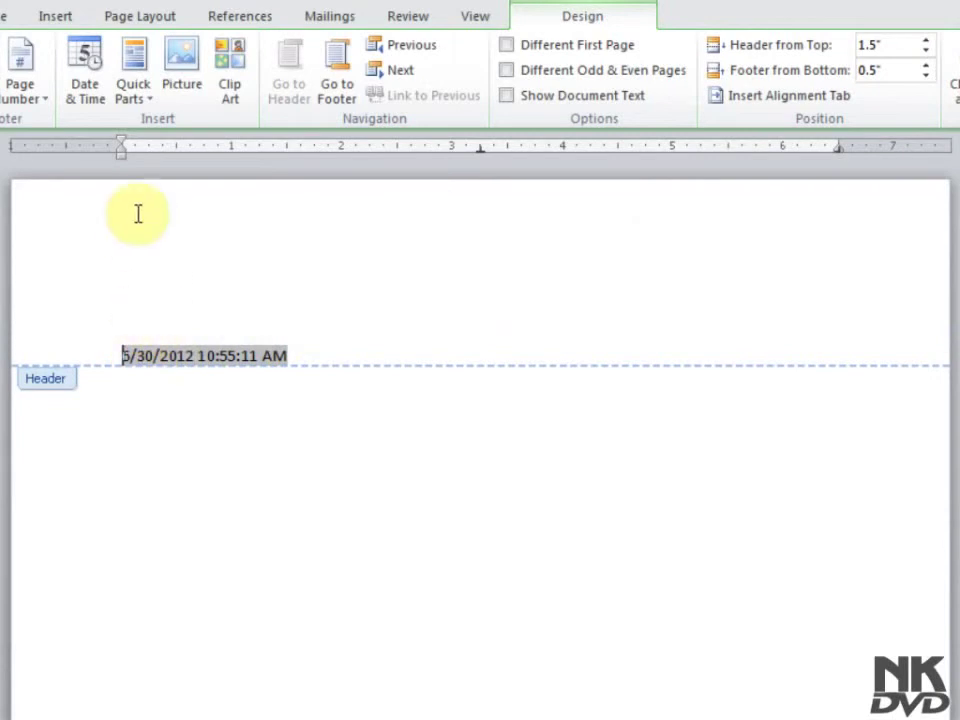
{"action": "left_click", "coordinate": [926, 44]}
{"action": "left_click", "coordinate": [926, 44]}
{"action": "left_click", "coordinate": [926, 44]}
{"action": "left_click", "coordinate": [926, 44]}
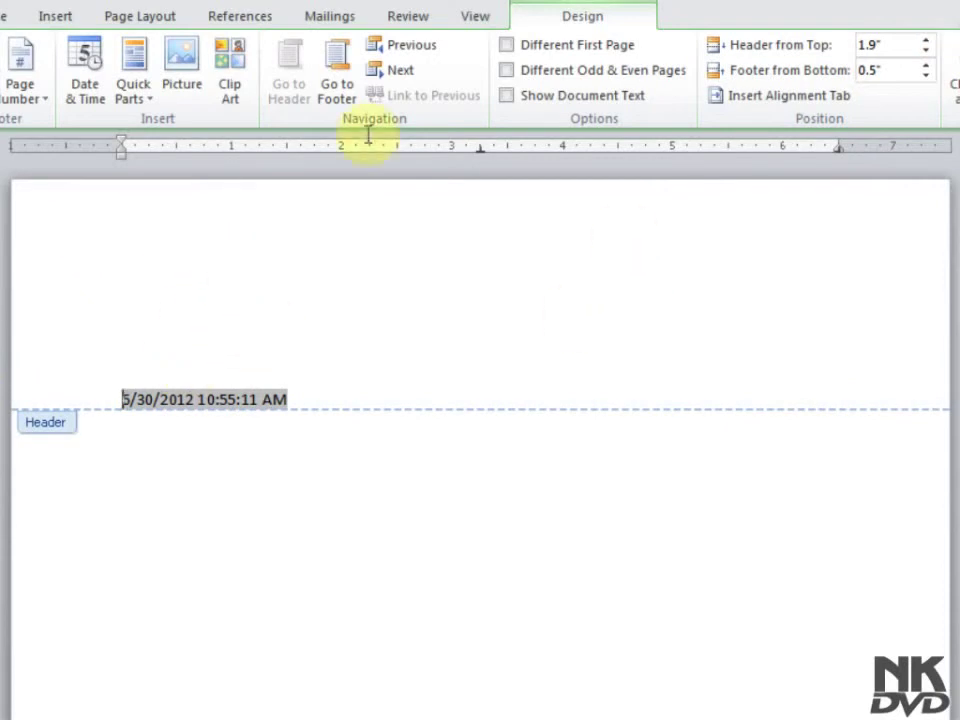
{"action": "left_click", "coordinate": [339, 95]}
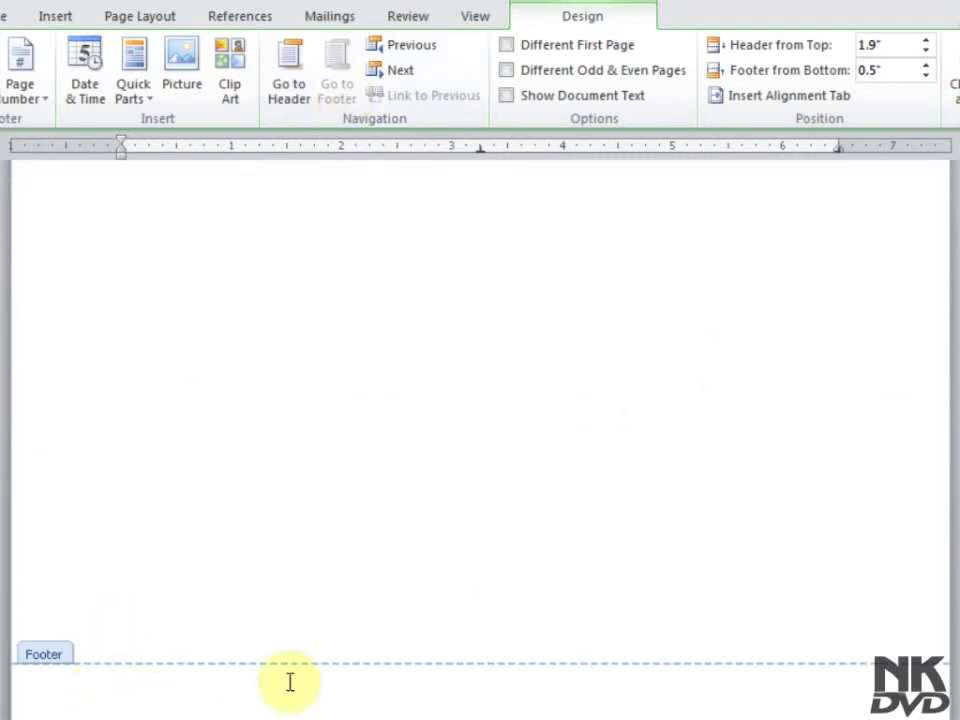
Raise the footer's distance from the bottom of the page to 1.9".
{"action": "left_click", "coordinate": [926, 66]}
{"action": "left_click", "coordinate": [926, 66]}
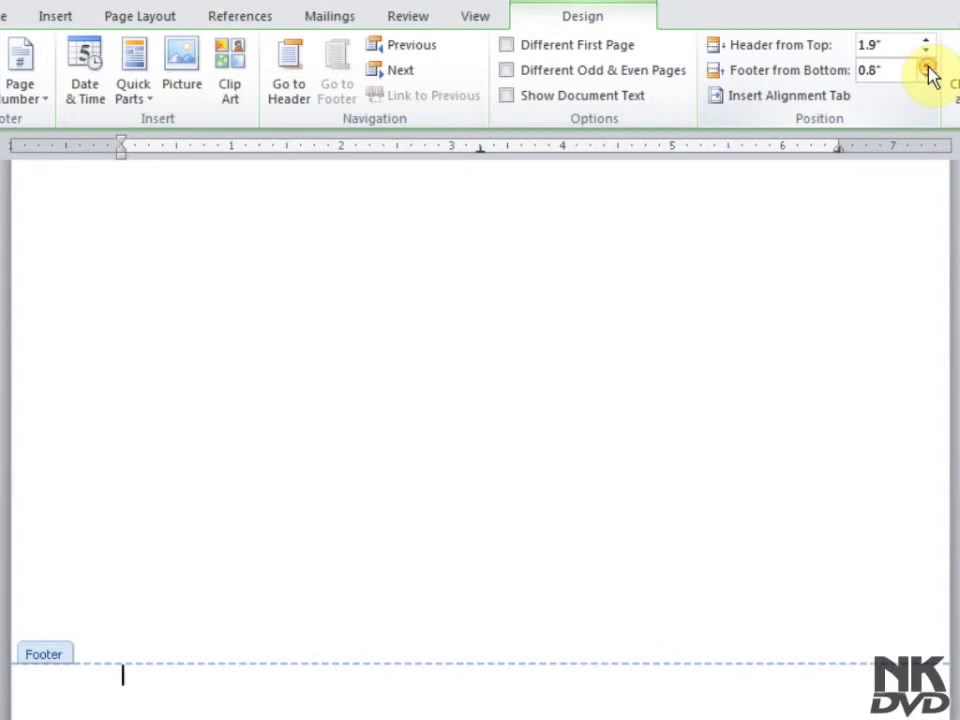
{"action": "left_click", "coordinate": [926, 66]}
{"action": "left_click", "coordinate": [926, 66]}
{"action": "left_click", "coordinate": [926, 66]}
{"action": "left_click", "coordinate": [926, 66]}
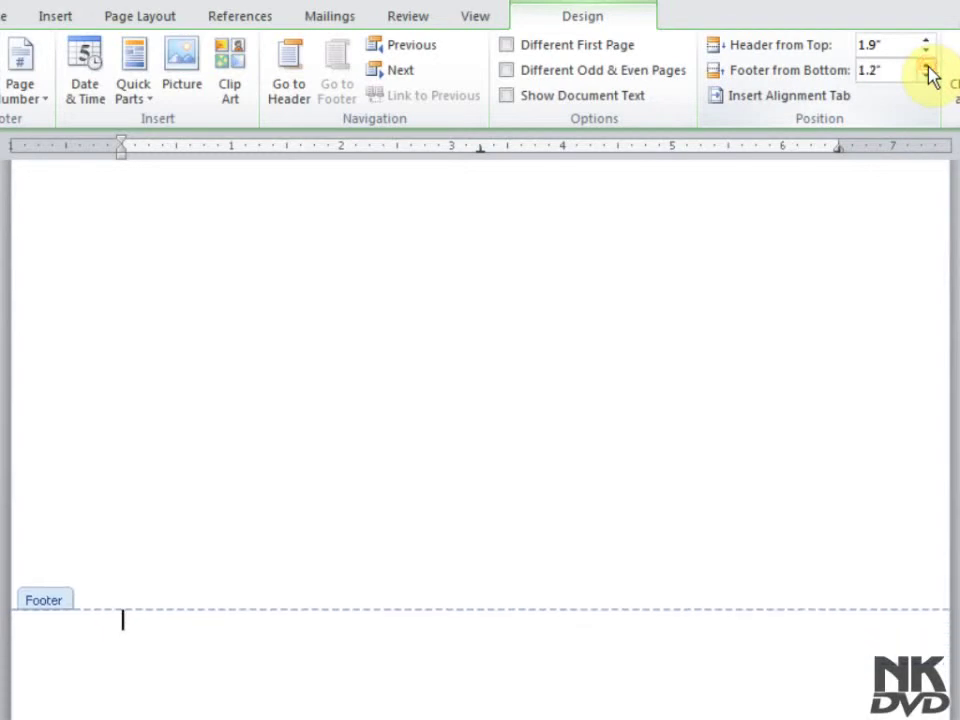
{"action": "left_click", "coordinate": [926, 66]}
{"action": "left_click", "coordinate": [926, 66]}
{"action": "left_click", "coordinate": [926, 66]}
{"action": "left_click", "coordinate": [926, 66]}
{"action": "left_click", "coordinate": [926, 66]}
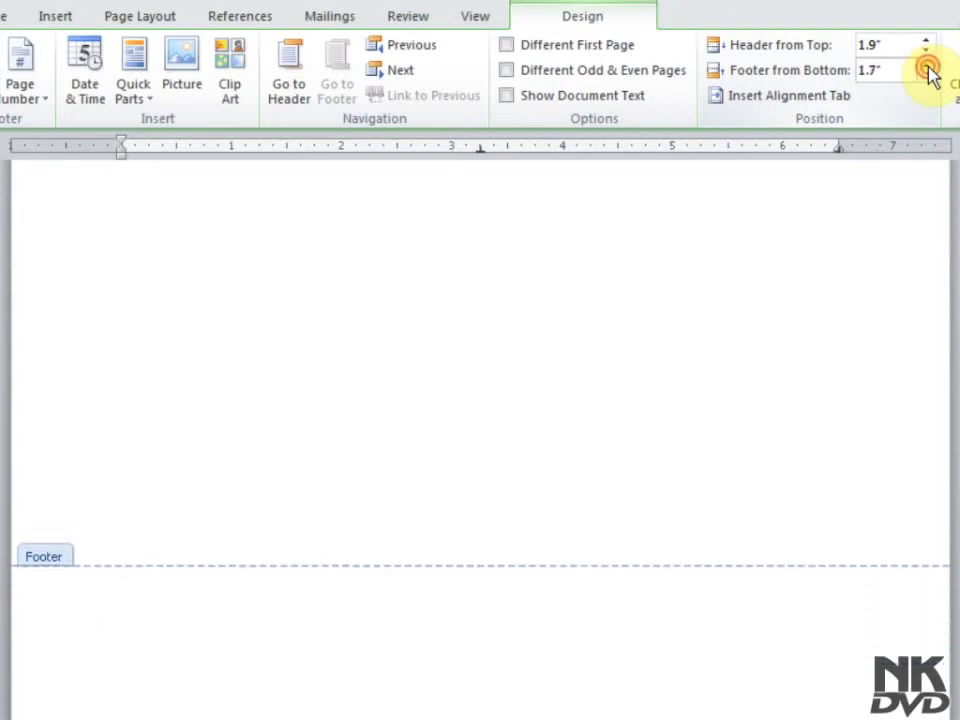
{"action": "left_click", "coordinate": [926, 66]}
{"action": "left_click", "coordinate": [926, 66]}
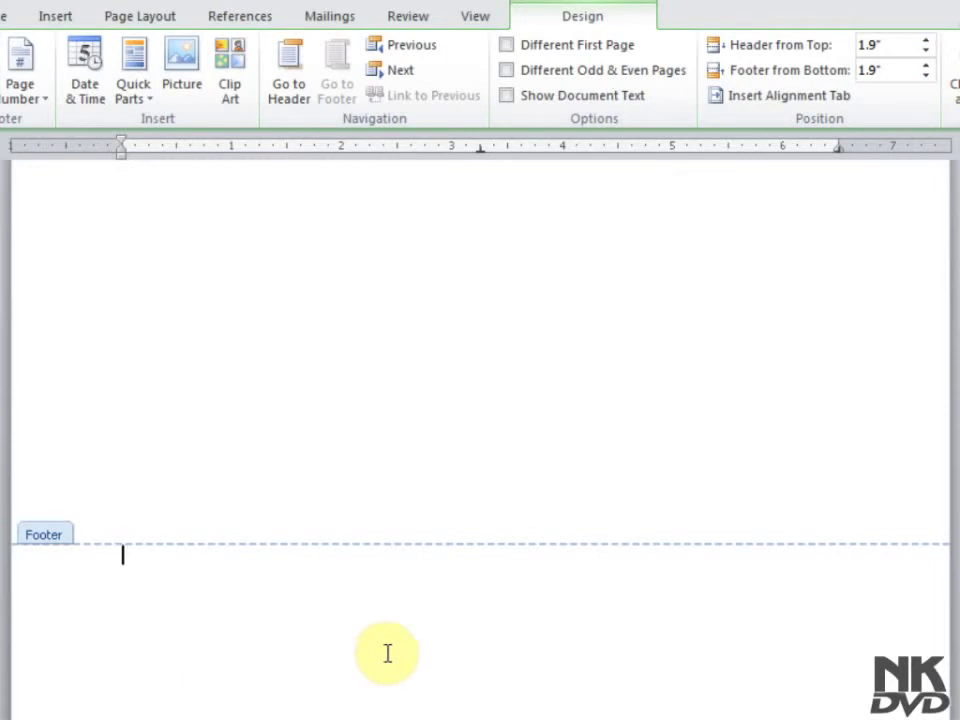
Lower the footer's distance from the bottom back down to 0.4".
{"action": "left_click", "coordinate": [926, 76]}
{"action": "left_click", "coordinate": [926, 76]}
{"action": "left_click", "coordinate": [926, 76]}
{"action": "left_click", "coordinate": [926, 76]}
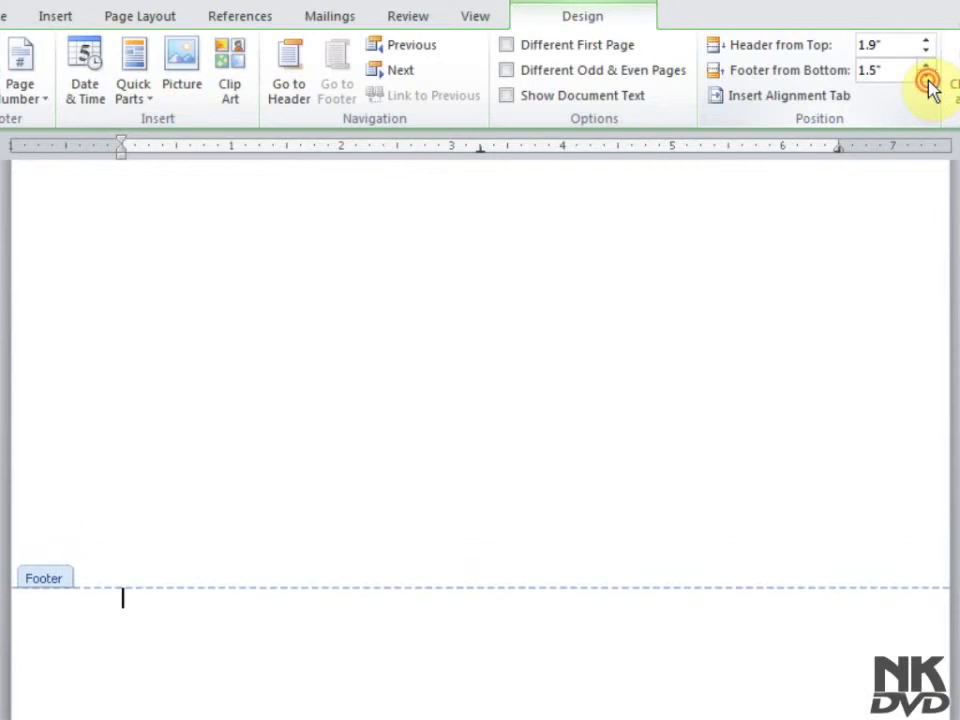
{"action": "left_click", "coordinate": [926, 76]}
{"action": "left_click", "coordinate": [926, 76]}
{"action": "left_click", "coordinate": [926, 76]}
{"action": "left_click", "coordinate": [926, 76]}
{"action": "left_click", "coordinate": [926, 76]}
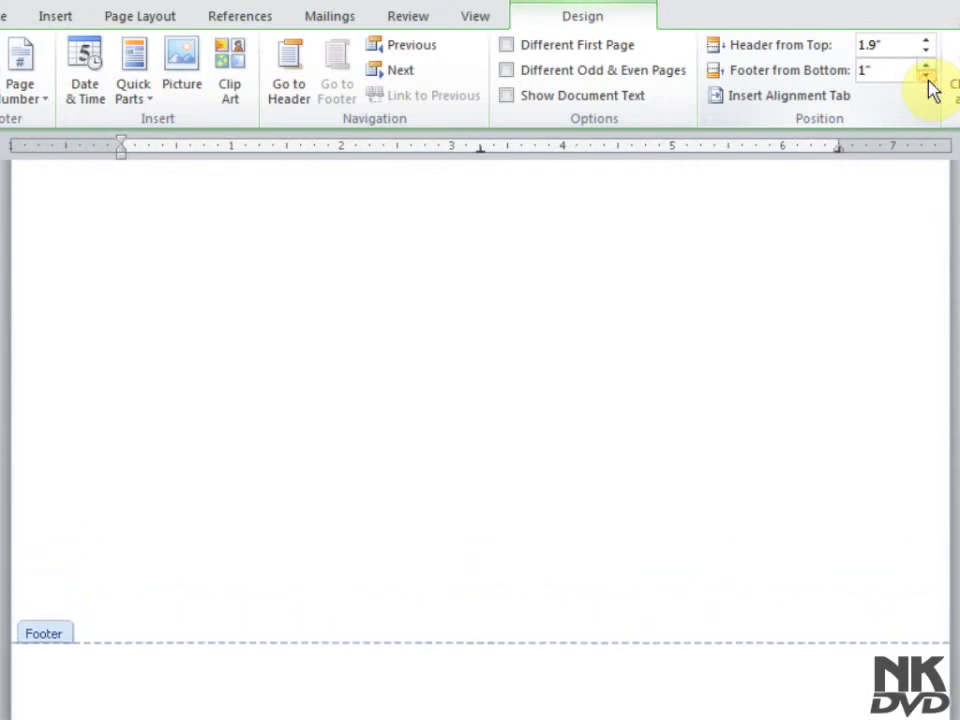
{"action": "left_click", "coordinate": [926, 76]}
{"action": "left_click", "coordinate": [926, 76]}
{"action": "left_click", "coordinate": [926, 76]}
{"action": "left_click", "coordinate": [926, 76]}
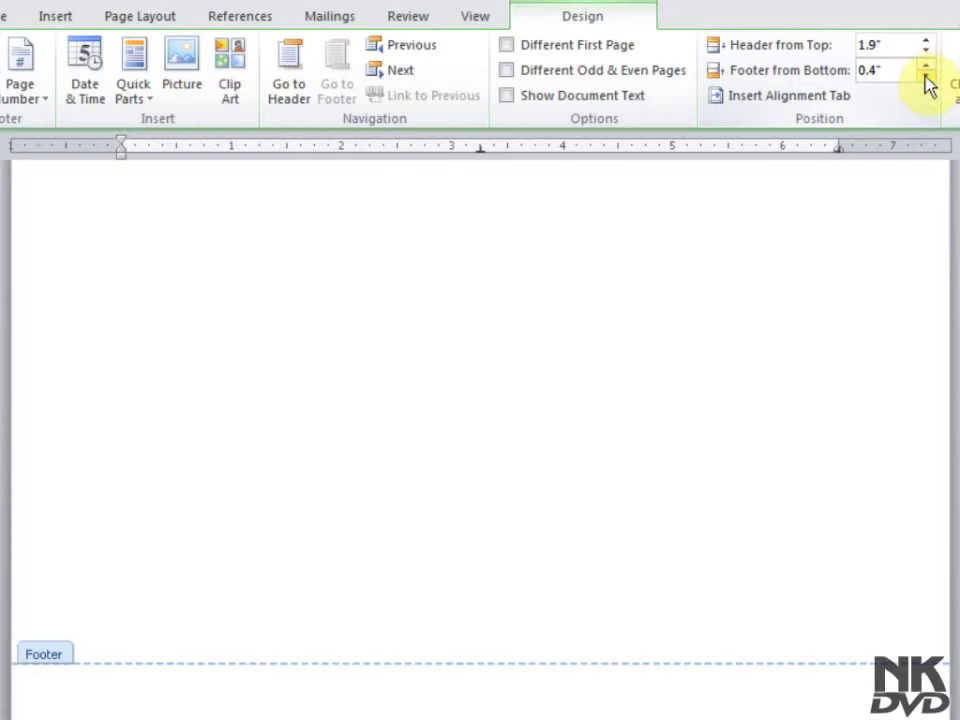
In the header, add new lines reading 1, 2 and 3 below the date.
{"action": "left_click", "coordinate": [292, 92]}
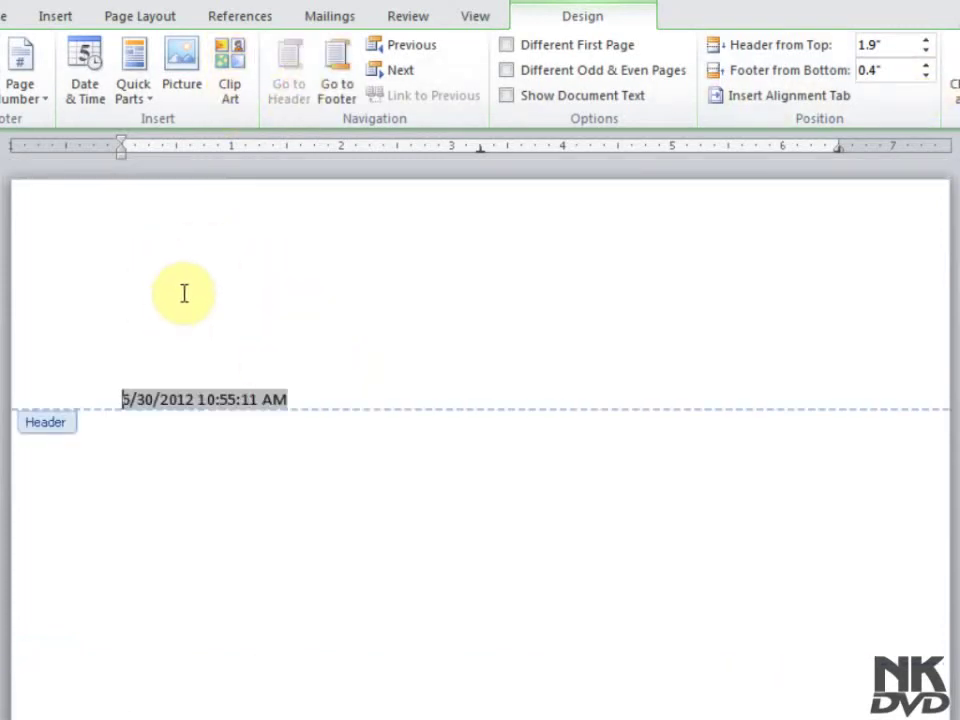
{"action": "left_click", "coordinate": [373, 392]}
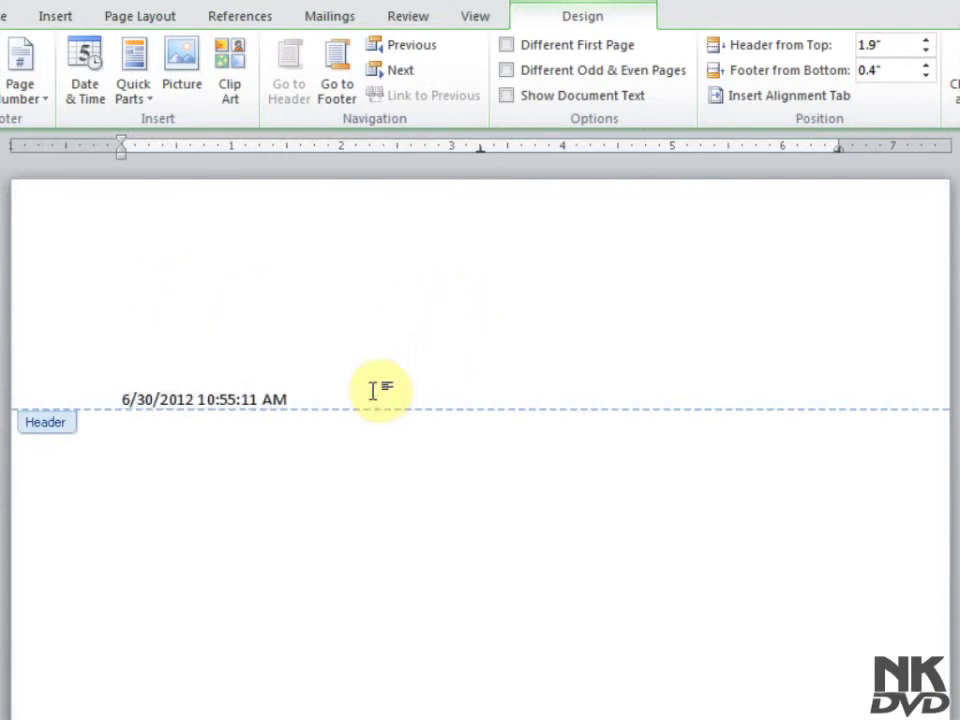
{"action": "key", "text": "Return"}
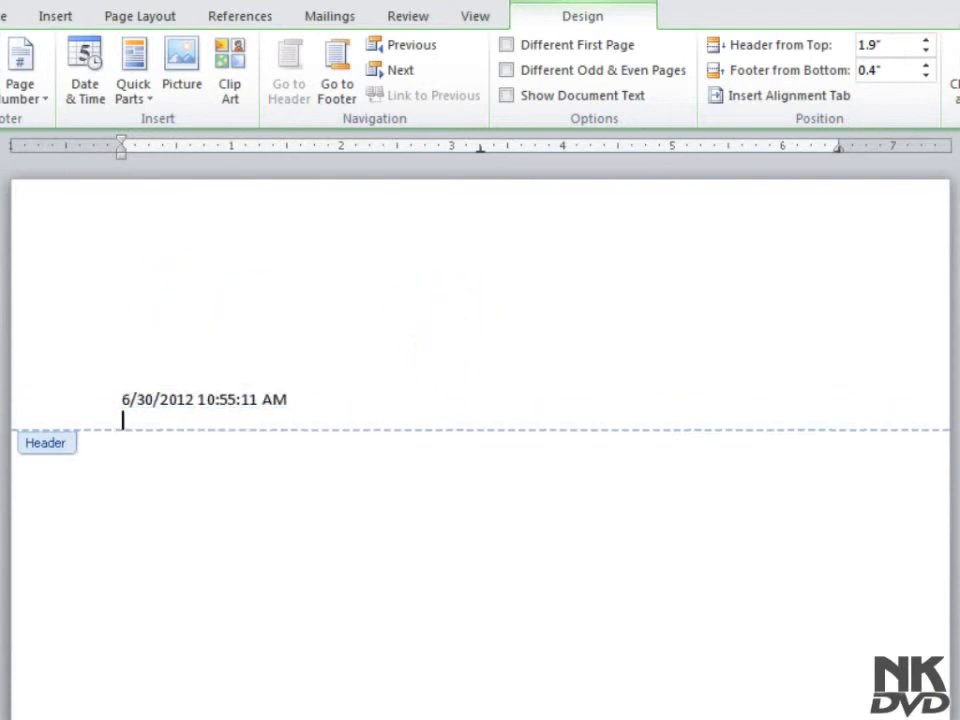
{"action": "type", "text": "1"}
{"action": "key", "text": "Return"}
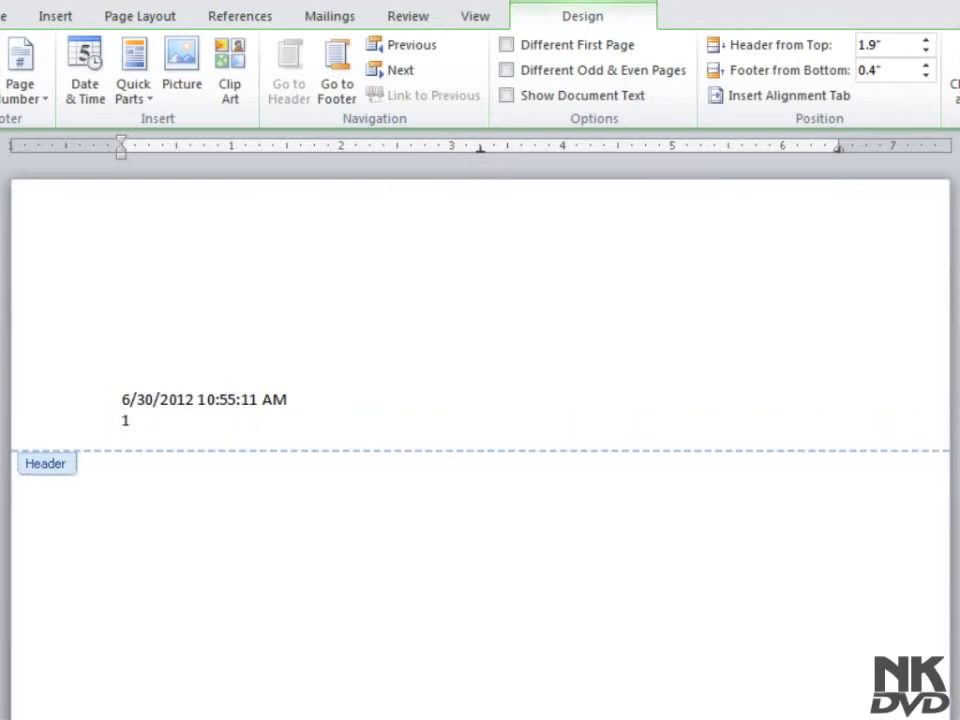
{"action": "key", "text": "Return"}
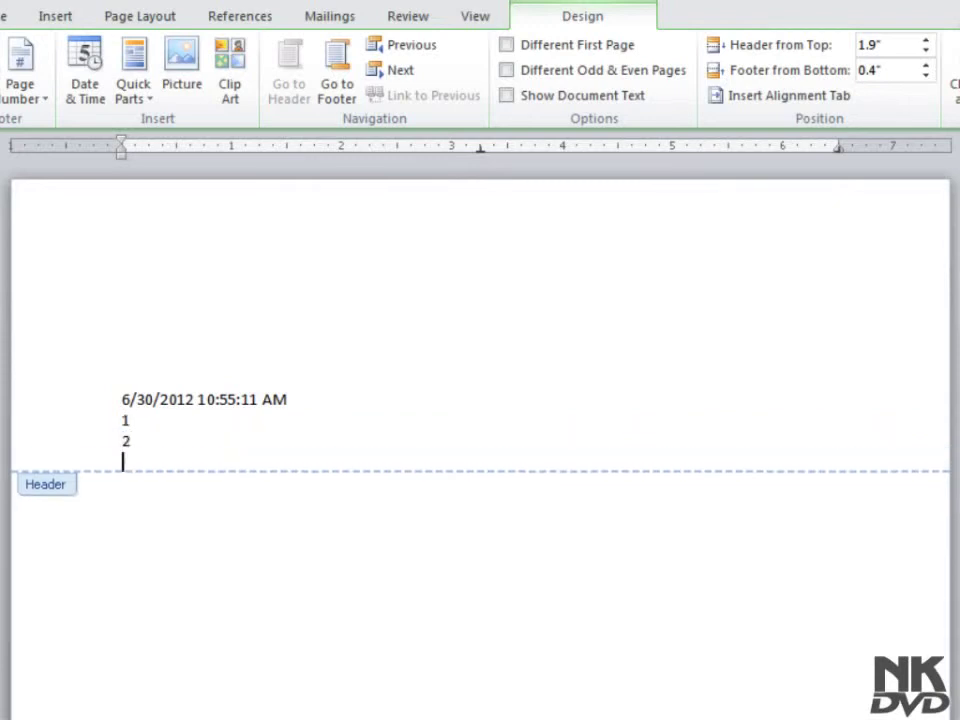
{"action": "type", "text": "3"}
{"action": "key", "text": "Return"}
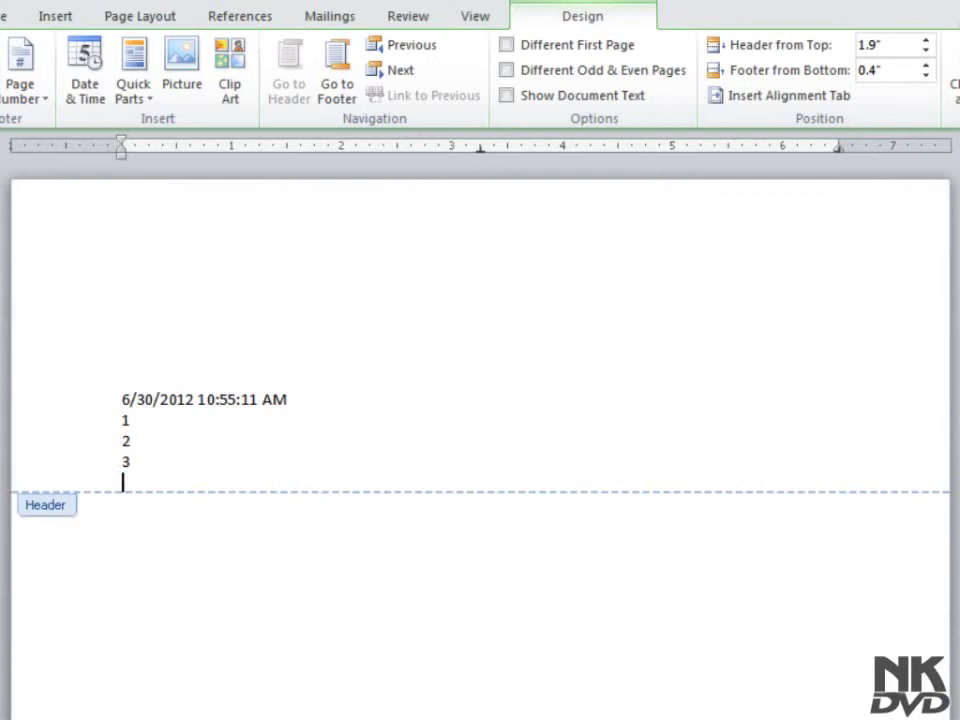
Add a line reading 4 after the 3 in the header.
{"action": "left_click_drag", "start_coordinate": [120, 392], "coordinate": [186, 470]}
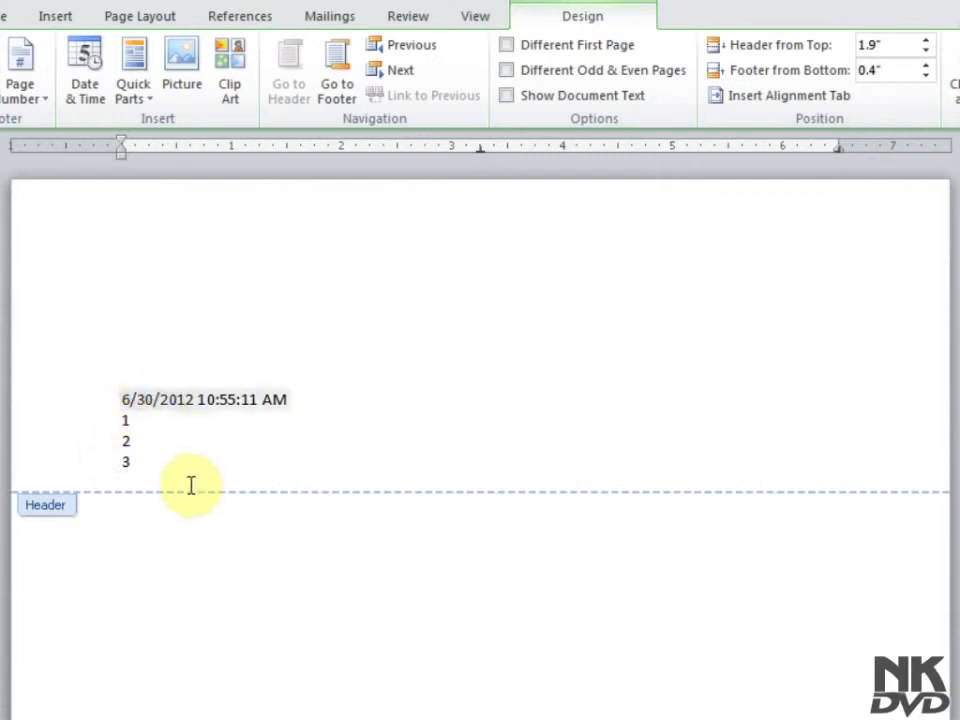
{"action": "type", "text": "4"}
{"action": "key", "text": "Return"}
{"action": "type", "text": "4"}
{"action": "key", "text": "Return"}
{"action": "left_click", "coordinate": [238, 455]}
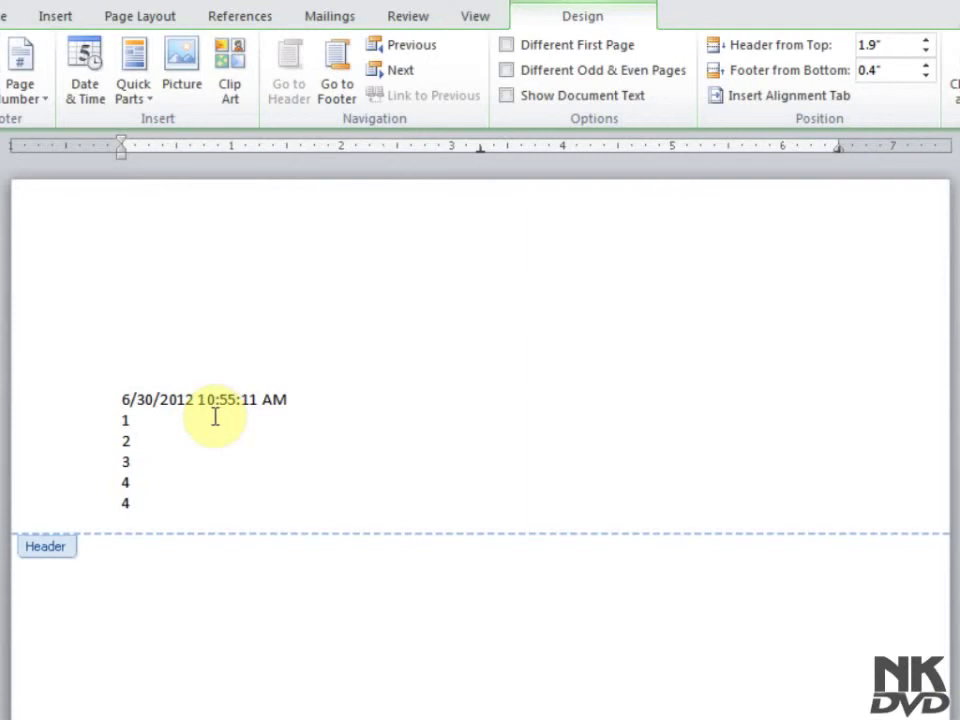
{"action": "left_click", "coordinate": [926, 54]}
{"action": "left_click", "coordinate": [926, 54]}
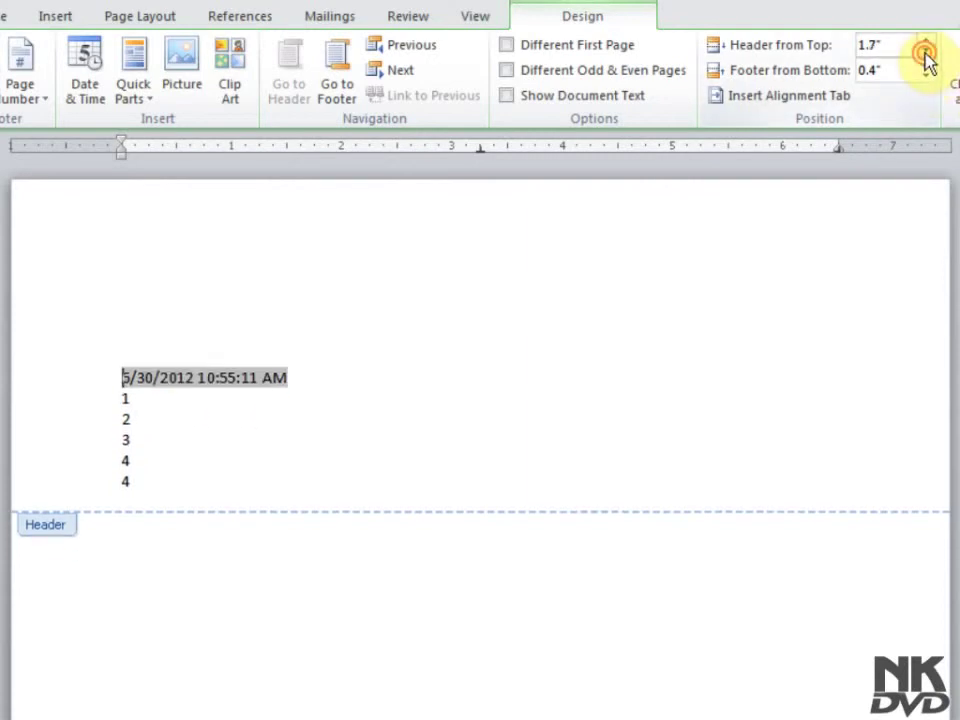
{"action": "left_click", "coordinate": [926, 54]}
{"action": "left_click", "coordinate": [926, 54]}
{"action": "left_click", "coordinate": [926, 54]}
{"action": "left_click", "coordinate": [926, 54]}
{"action": "left_click", "coordinate": [926, 54]}
{"action": "left_click", "coordinate": [926, 54]}
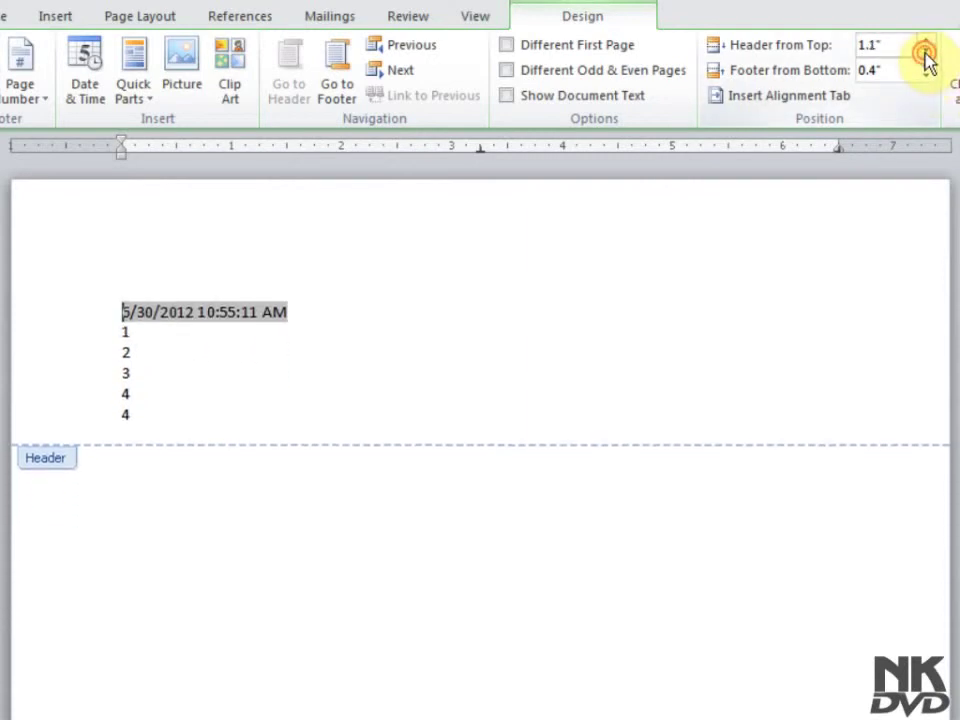
{"action": "left_click", "coordinate": [926, 54]}
{"action": "left_click", "coordinate": [926, 54]}
{"action": "left_click", "coordinate": [926, 54]}
{"action": "left_click", "coordinate": [926, 54]}
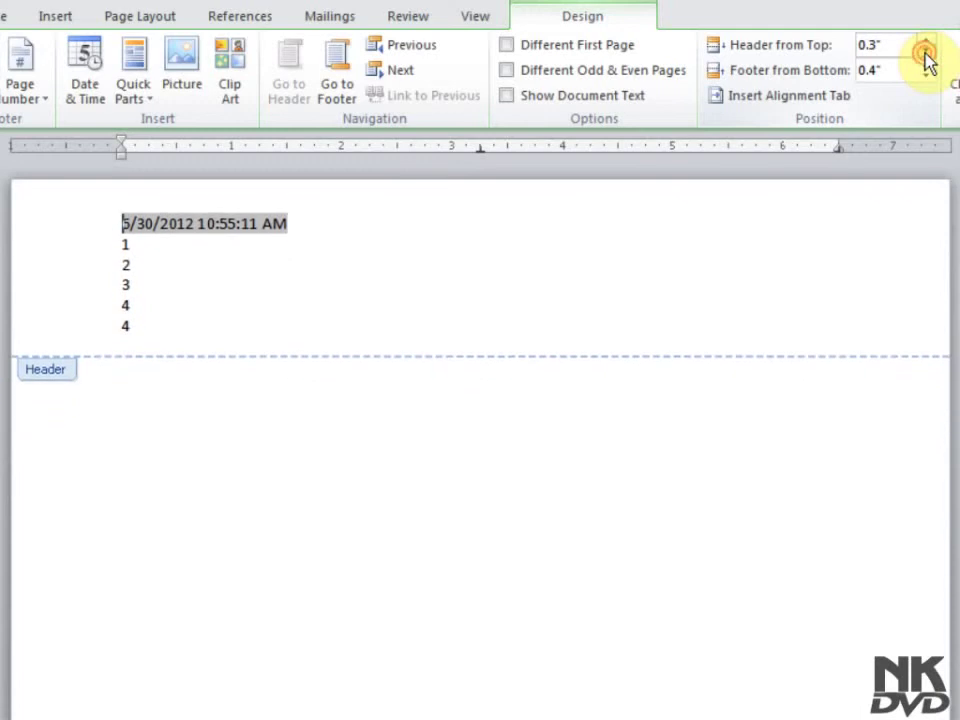
{"action": "left_click", "coordinate": [926, 54]}
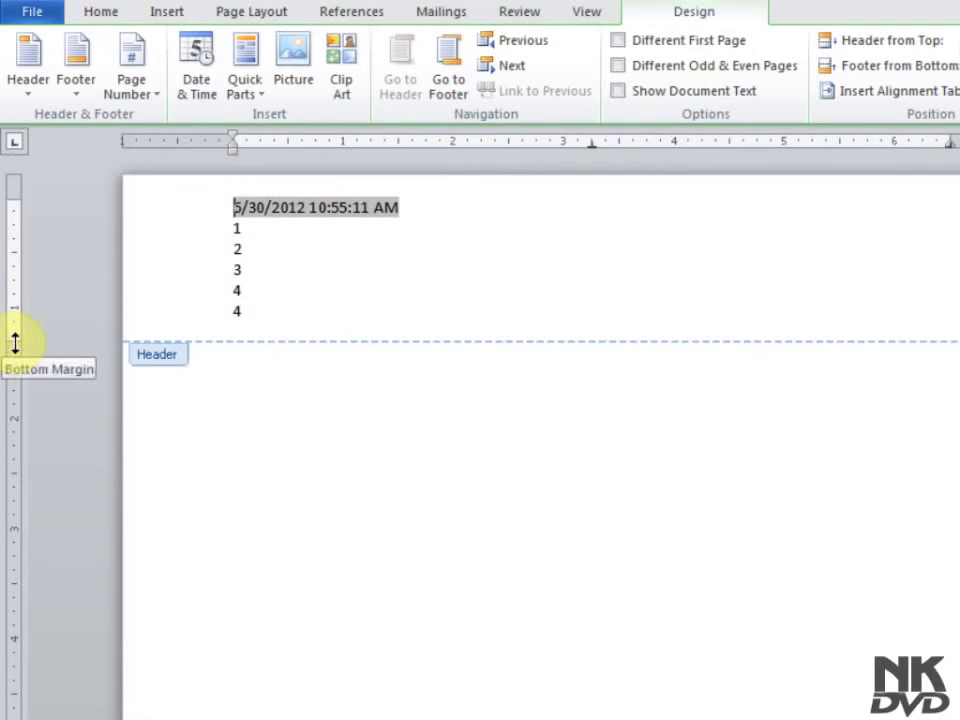
{"action": "left_click_drag", "start_coordinate": [15, 343], "coordinate": [15, 388]}
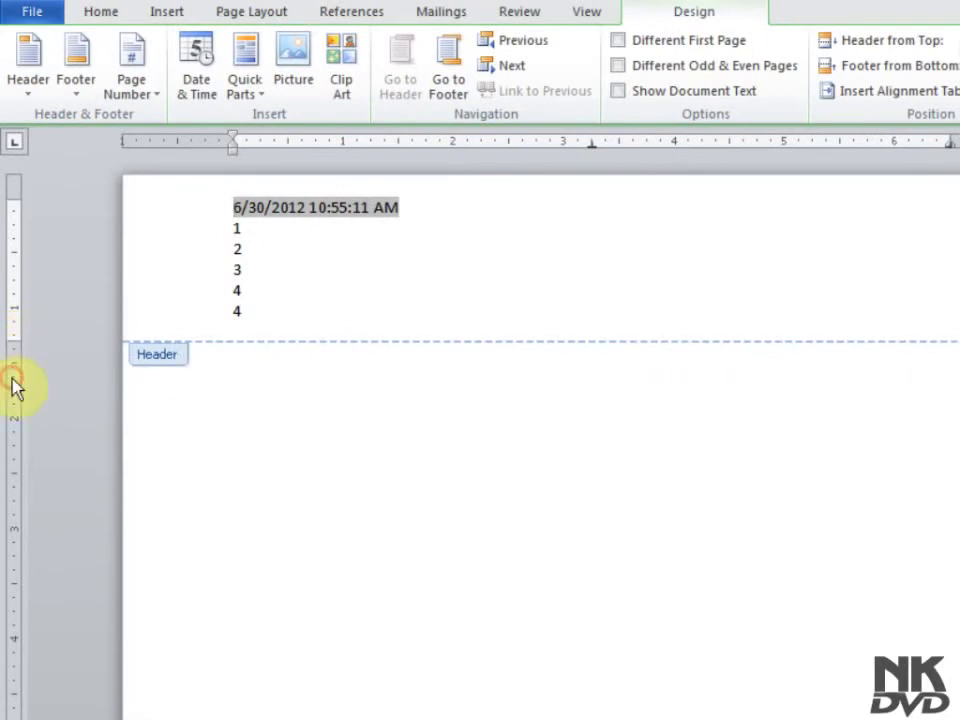
{"action": "mouse_move", "coordinate": [13, 339]}
{"action": "left_mouse_down"}
{"action": "mouse_move", "coordinate": [20, 443]}
{"action": "mouse_move", "coordinate": [9, 410]}
{"action": "mouse_move", "coordinate": [21, 341]}
{"action": "left_mouse_up"}
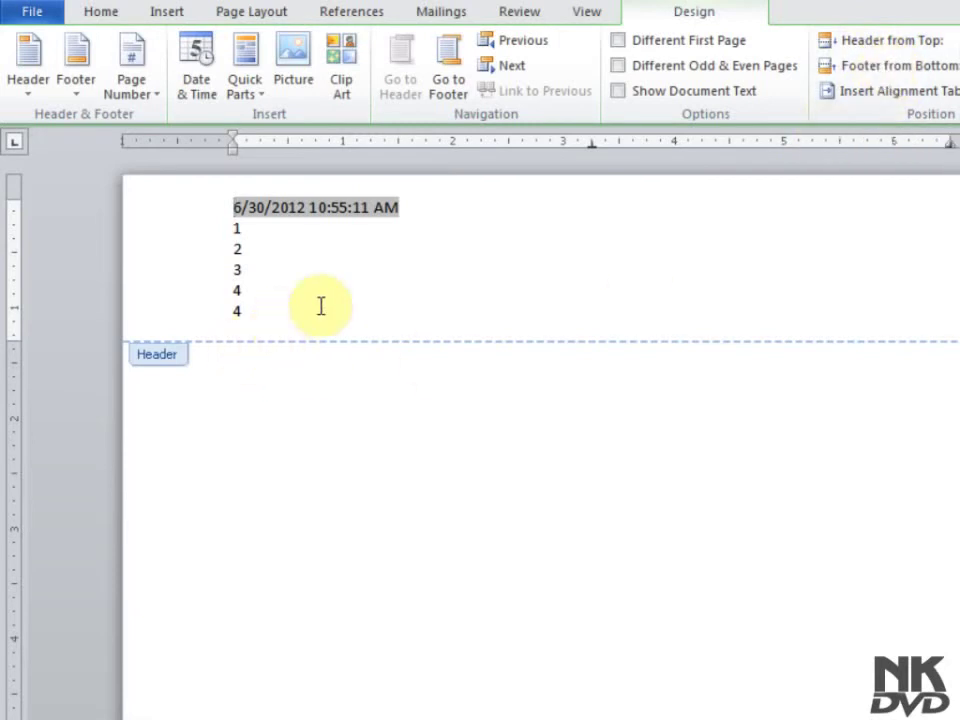
Insert an alignment tab that moves the date to the right margin, then centre it.
{"action": "left_click", "coordinate": [902, 223]}
{"action": "left_click", "coordinate": [866, 92]}
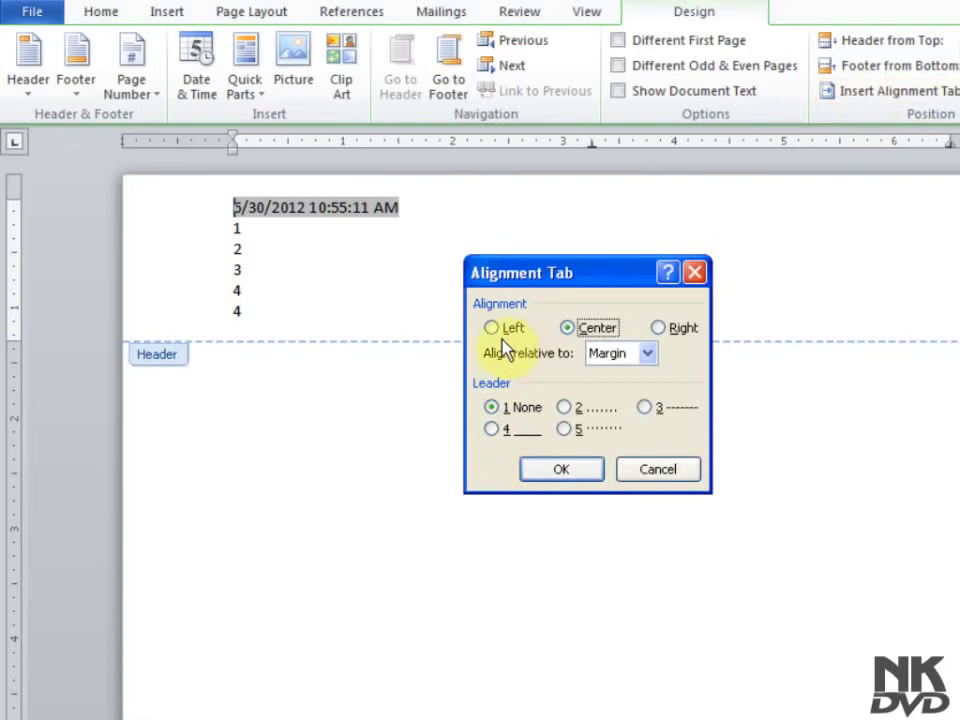
{"action": "left_click", "coordinate": [491, 330]}
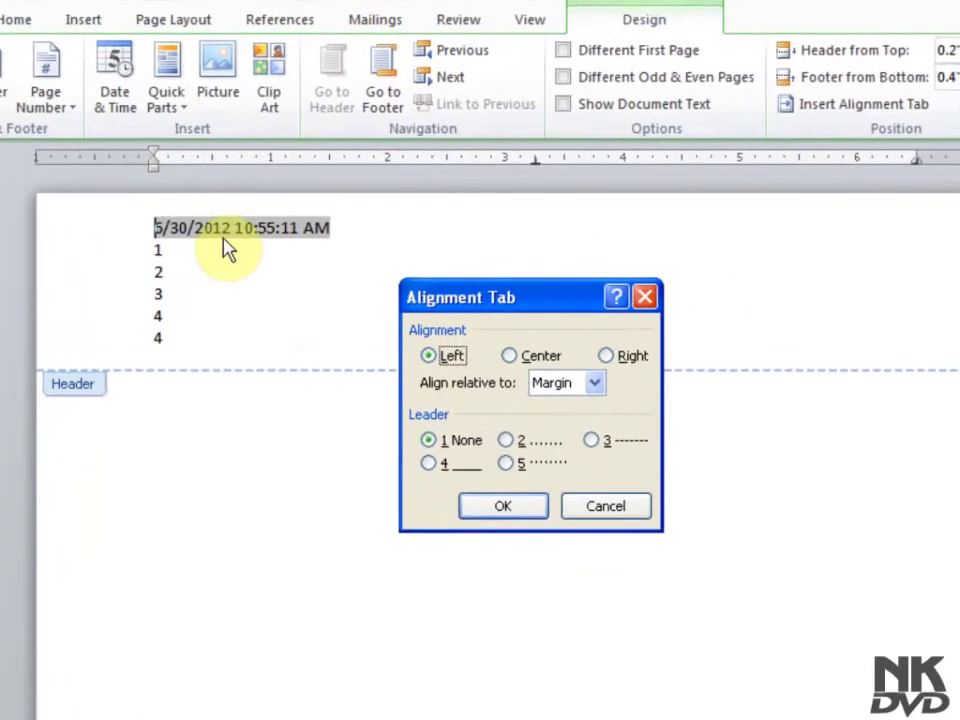
{"action": "left_click", "coordinate": [591, 363]}
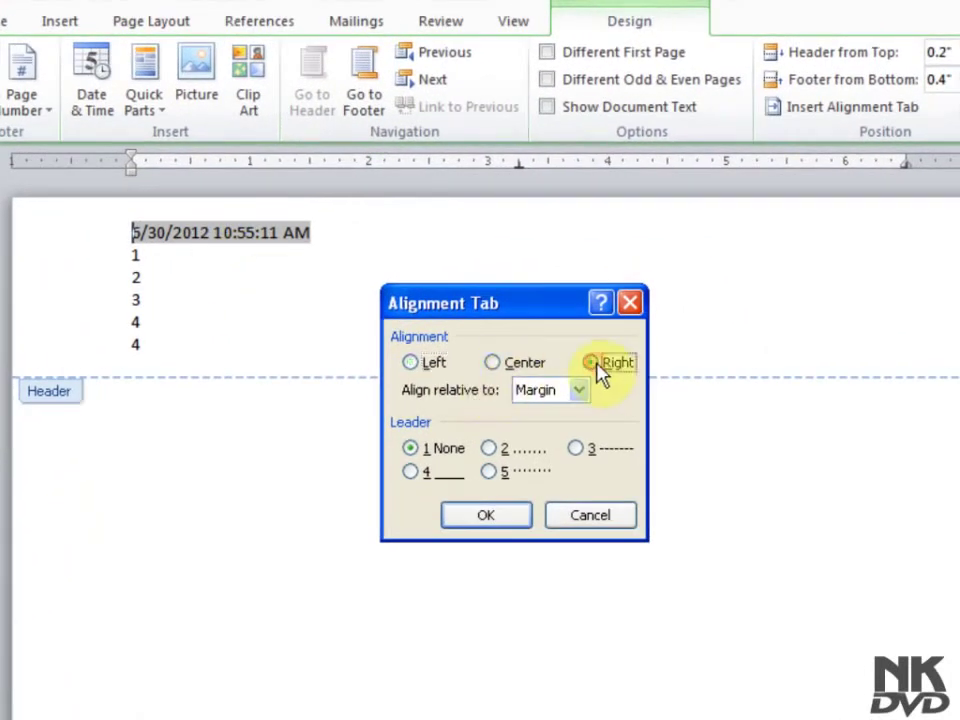
{"action": "left_click", "coordinate": [490, 518]}
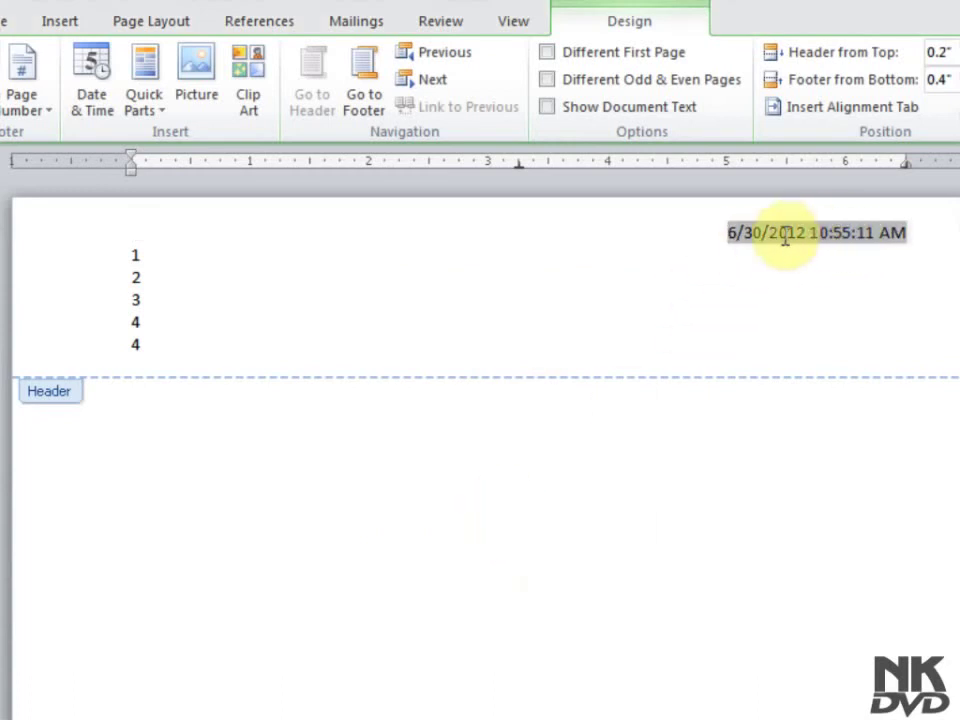
{"action": "left_click", "coordinate": [852, 112]}
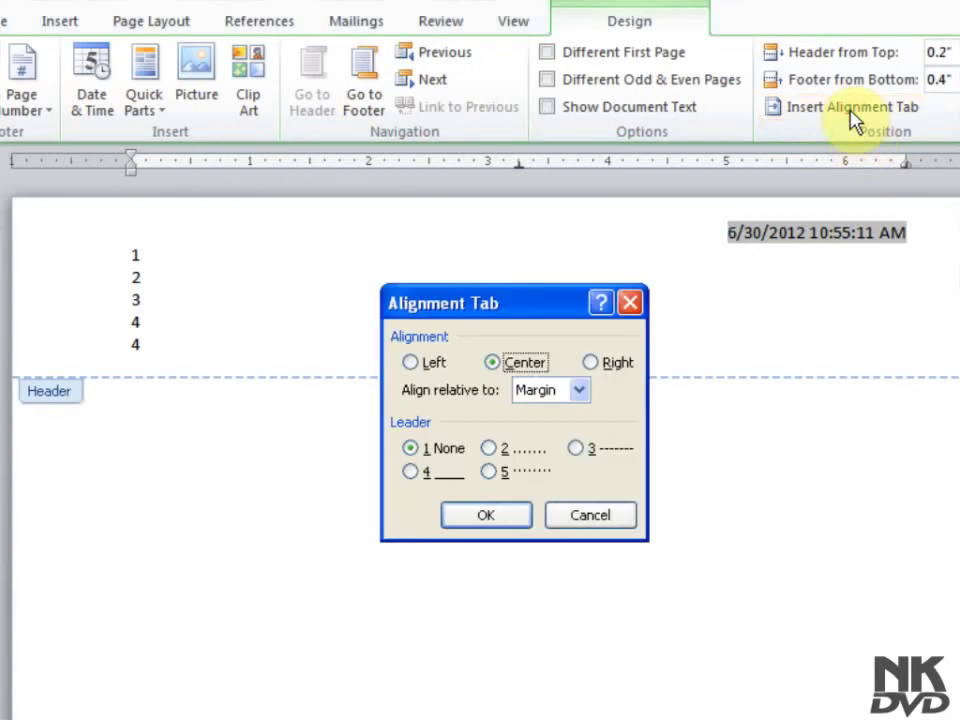
{"action": "left_click", "coordinate": [497, 518]}
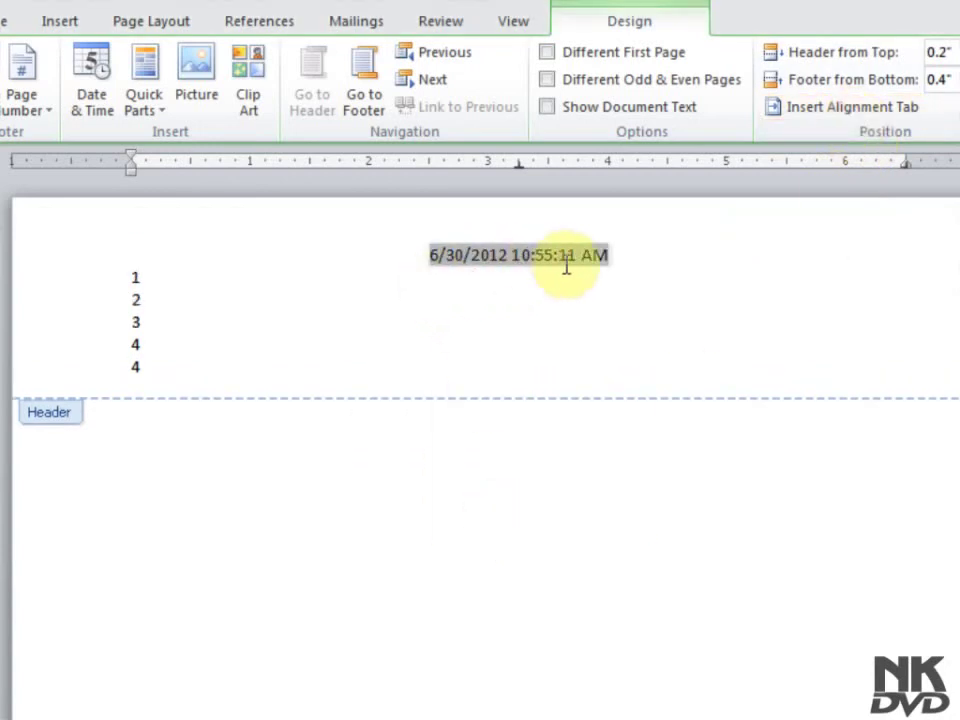
Return the date to the left margin, then align it right relative to the margin.
{"action": "left_click", "coordinate": [830, 107]}
{"action": "left_click", "coordinate": [440, 364]}
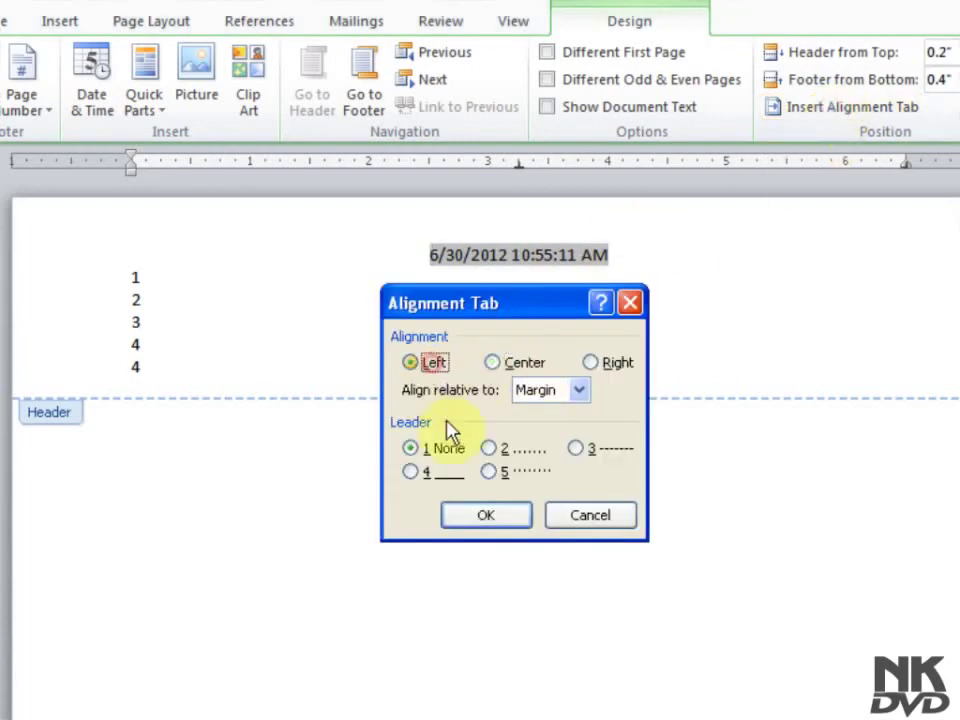
{"action": "left_click", "coordinate": [485, 515]}
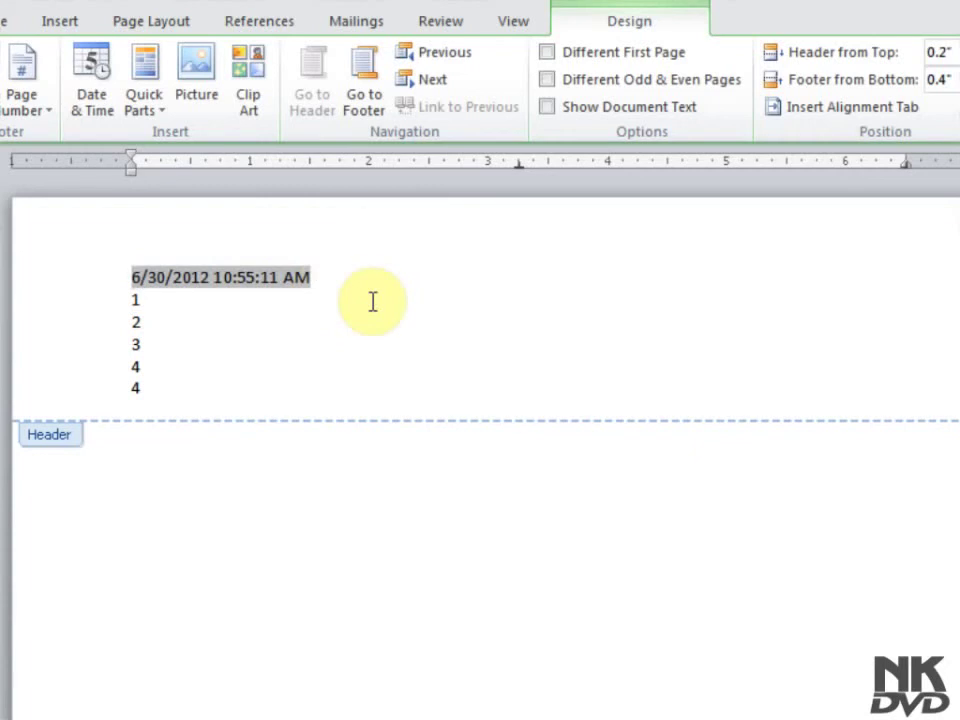
{"action": "left_click", "coordinate": [838, 117]}
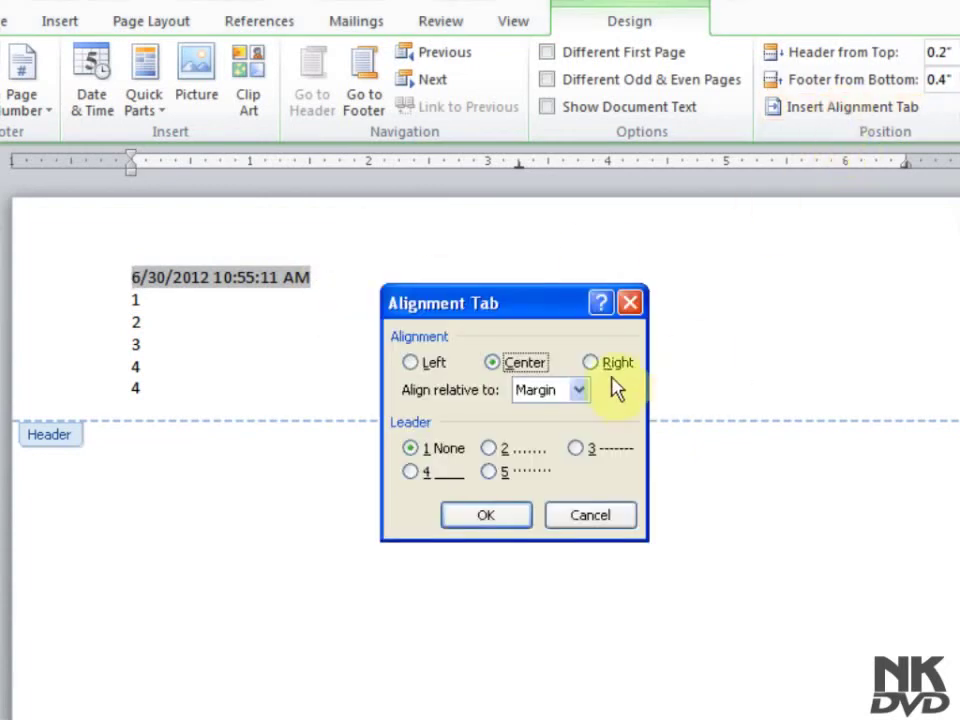
{"action": "left_click", "coordinate": [592, 363]}
{"action": "left_click", "coordinate": [497, 516]}
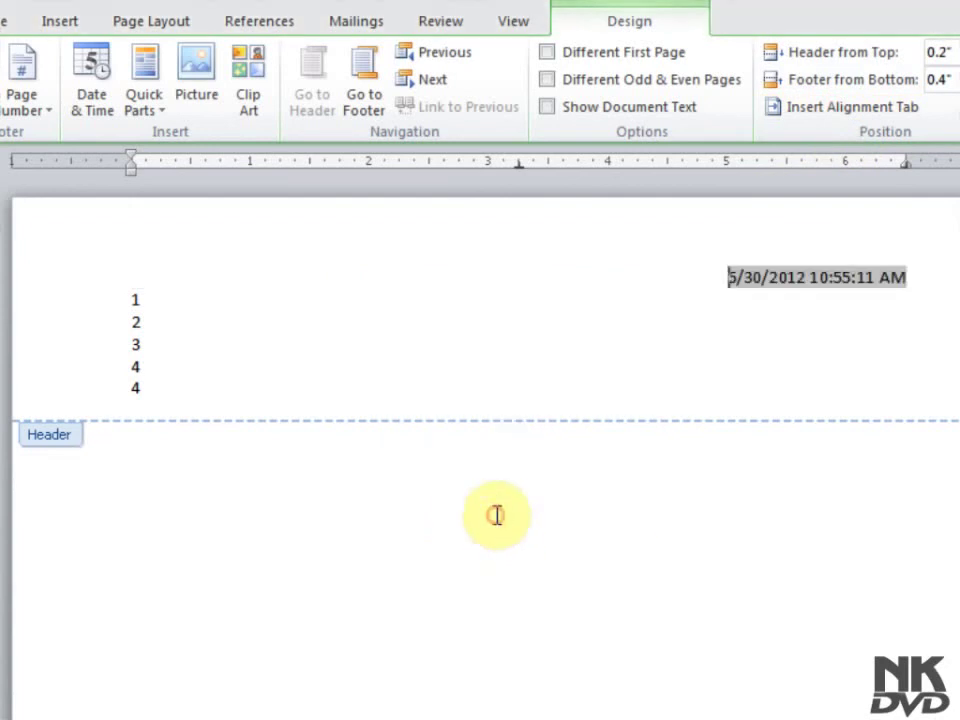
{"action": "left_click", "coordinate": [626, 330]}
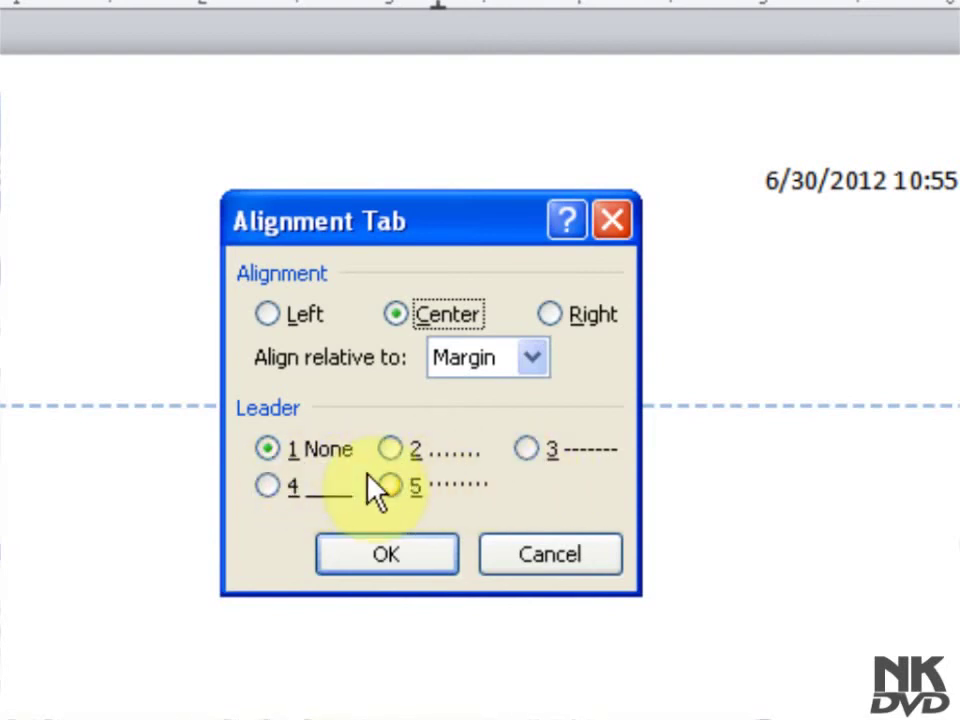
Replace the header's date and numbered lines with a single 1 at the right tab, then select that line.
{"action": "left_click", "coordinate": [540, 563]}
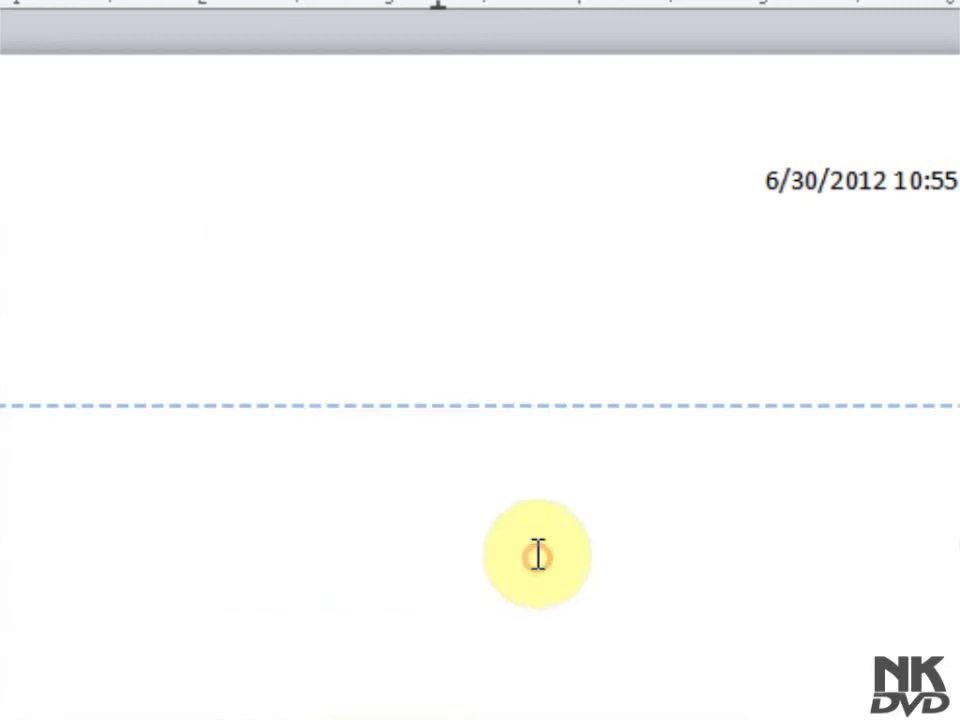
{"action": "left_click", "coordinate": [756, 184]}
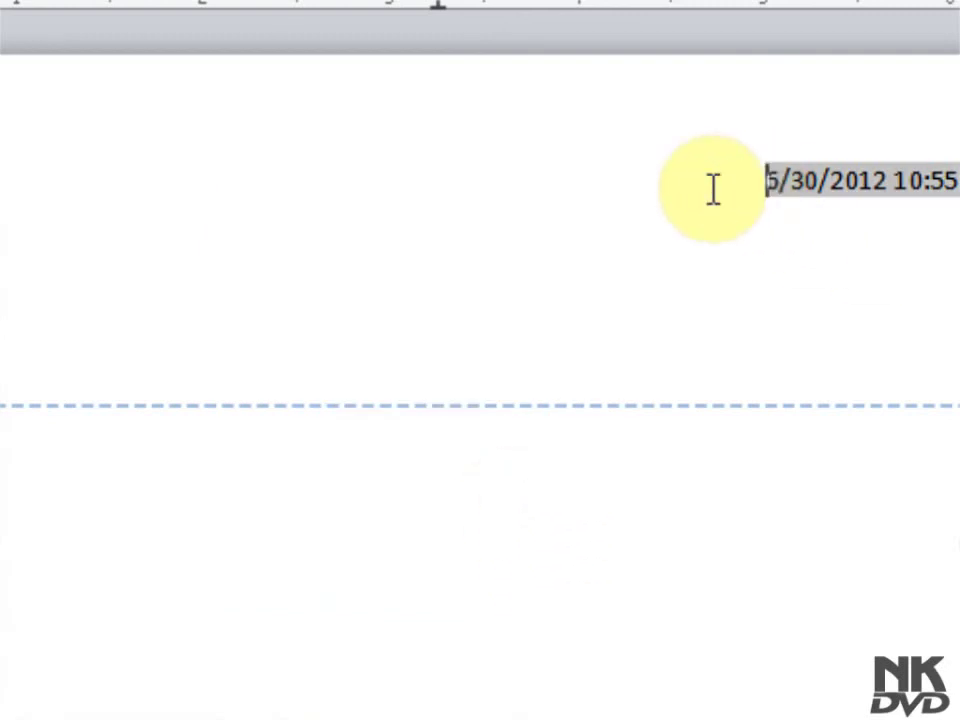
{"action": "key", "text": "shift+End"}
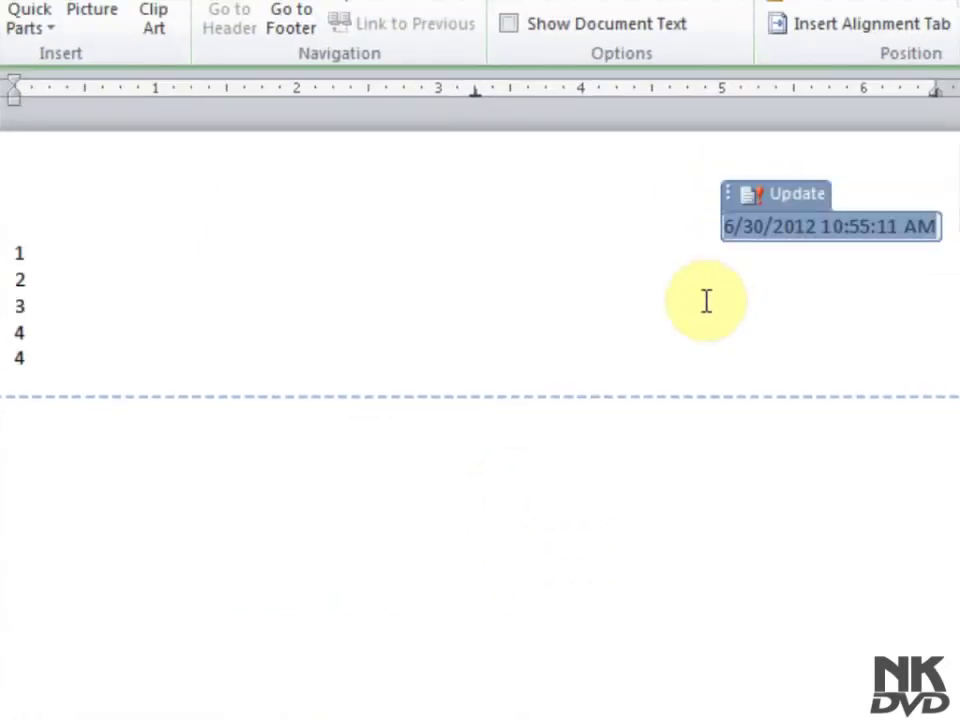
{"action": "key", "text": "Delete"}
{"action": "key", "text": "Delete"}
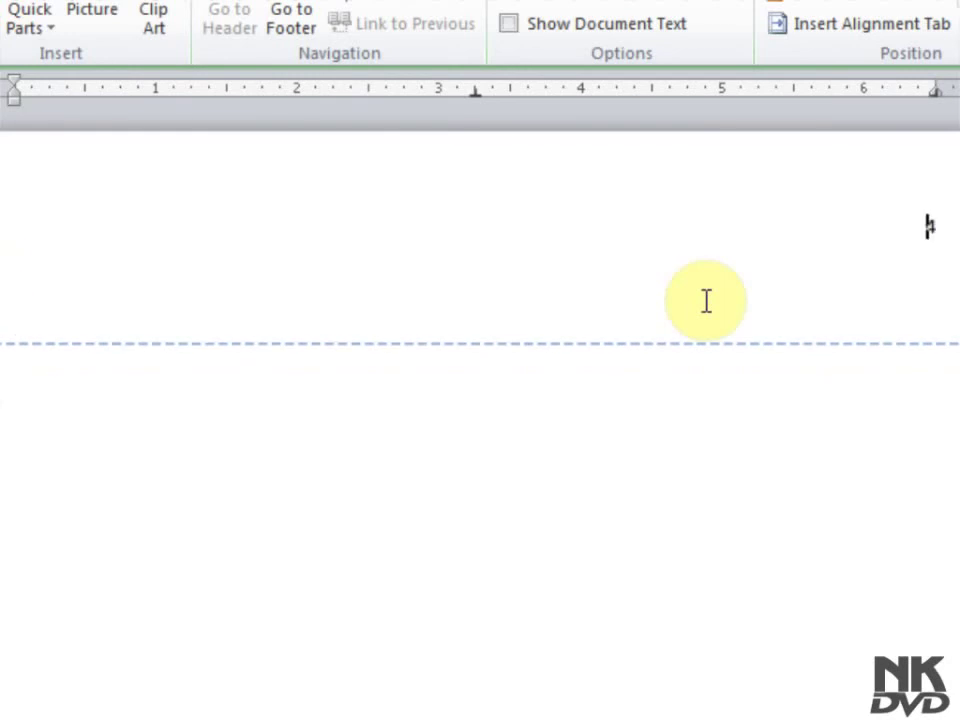
{"action": "type", "text": "1"}
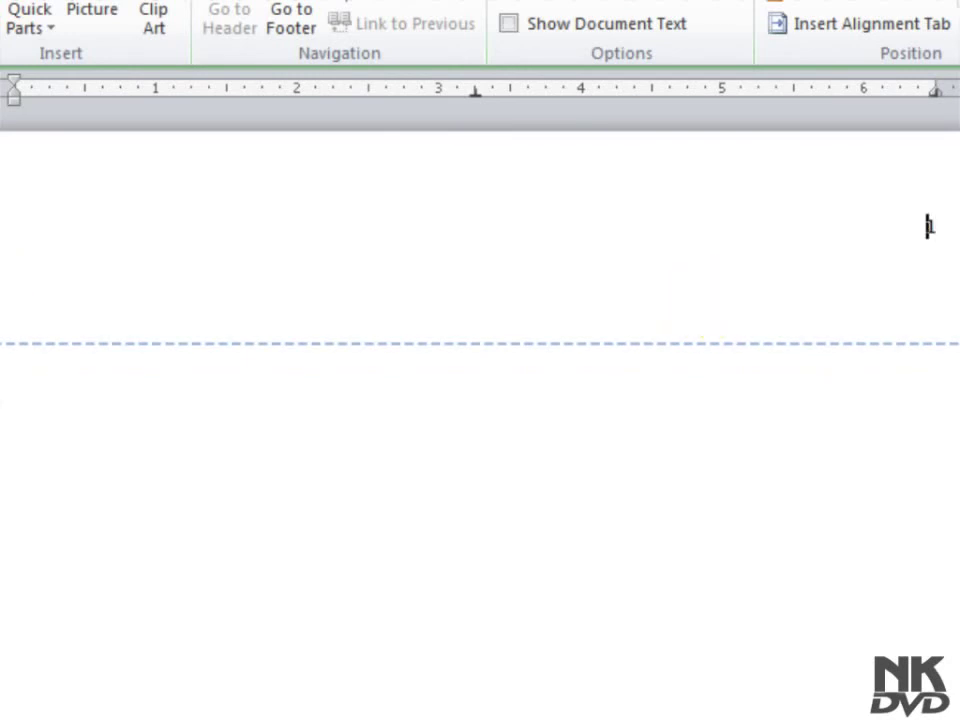
{"action": "key", "text": "shift+Home"}
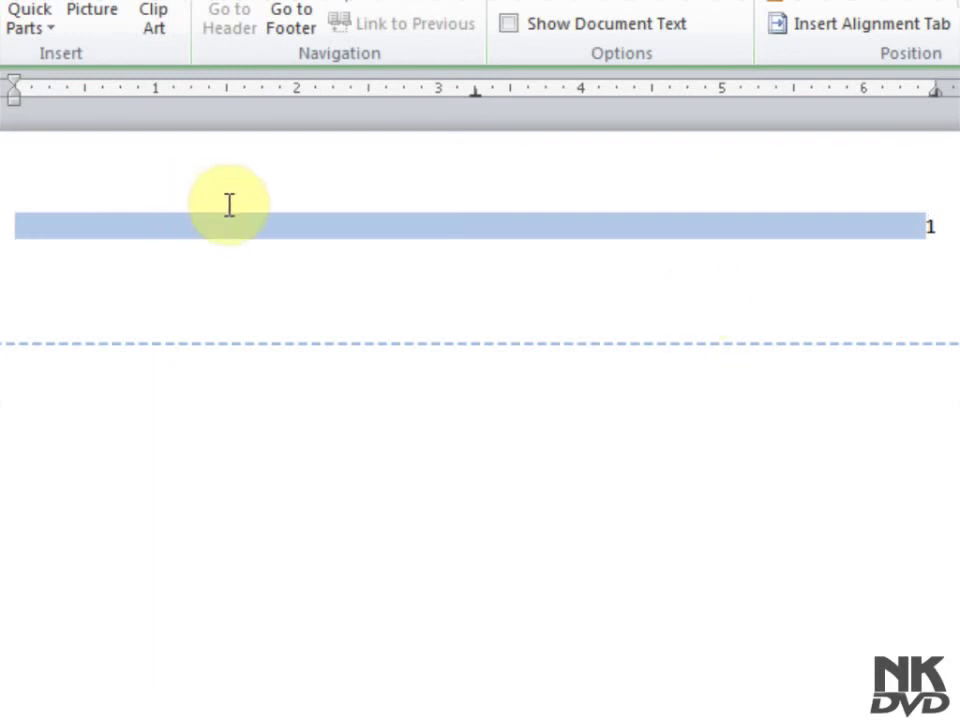
Fill the alignment tab before the 1 with a dotted leader.
{"action": "left_click", "coordinate": [893, 28]}
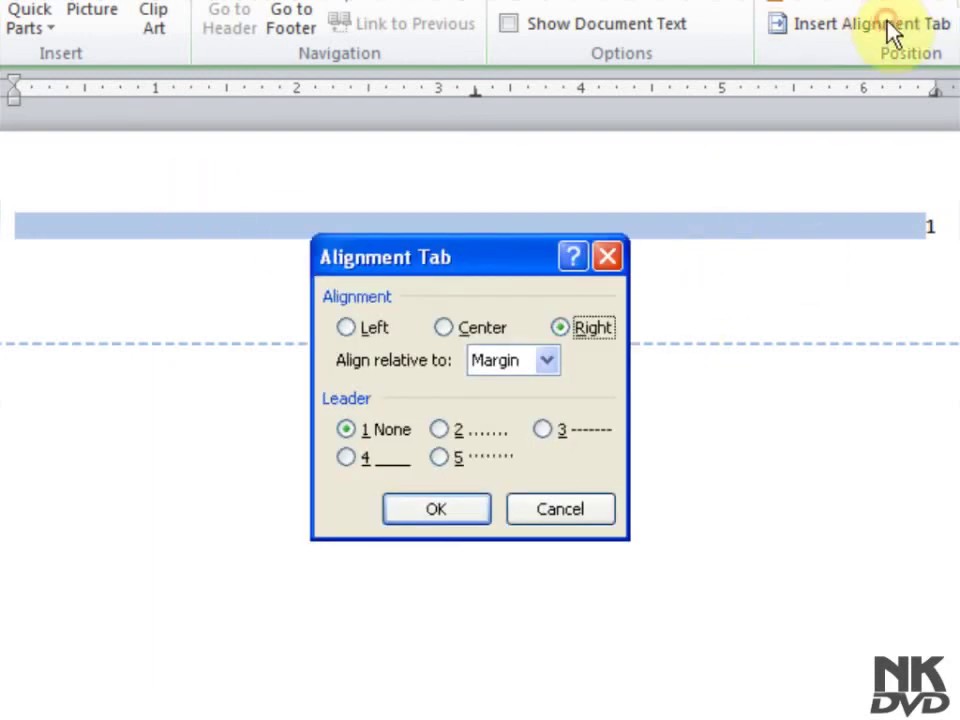
{"action": "left_click", "coordinate": [440, 430]}
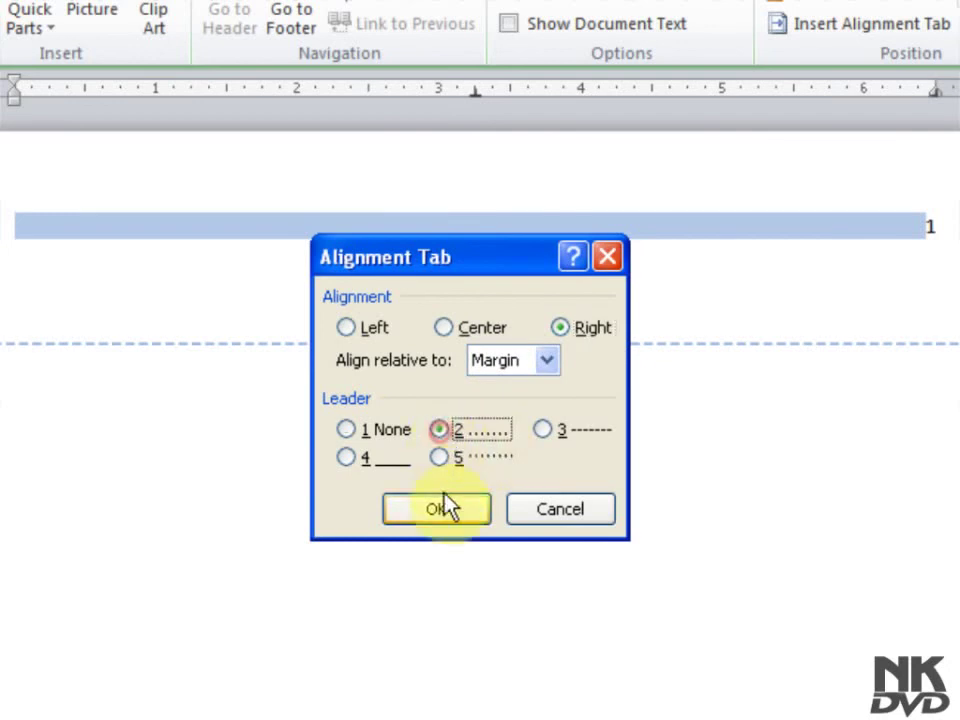
{"action": "left_click", "coordinate": [442, 508]}
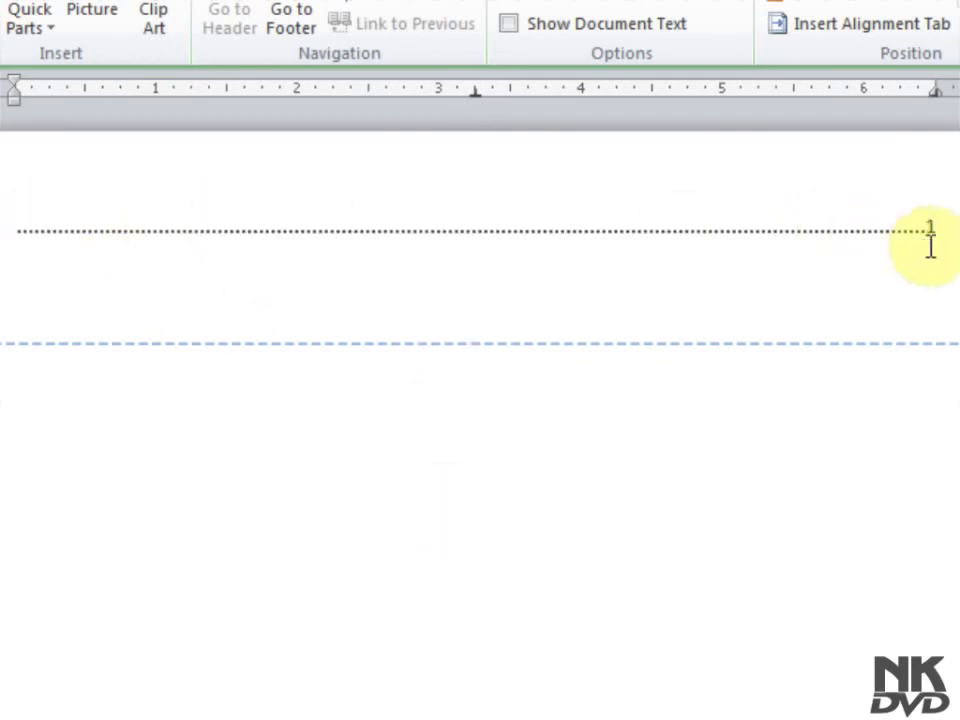
{"action": "left_click", "coordinate": [926, 230]}
{"action": "left_click_drag", "start_coordinate": [926, 230], "coordinate": [129, 242]}
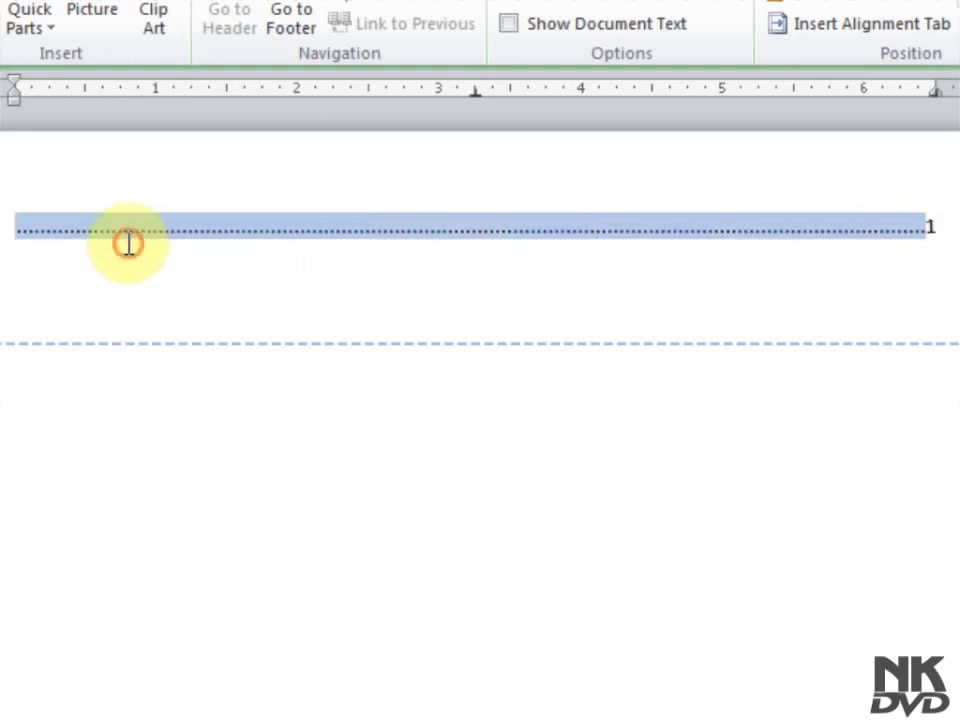
Switch the header line's tab leader to a solid underline.
{"action": "left_click", "coordinate": [905, 28]}
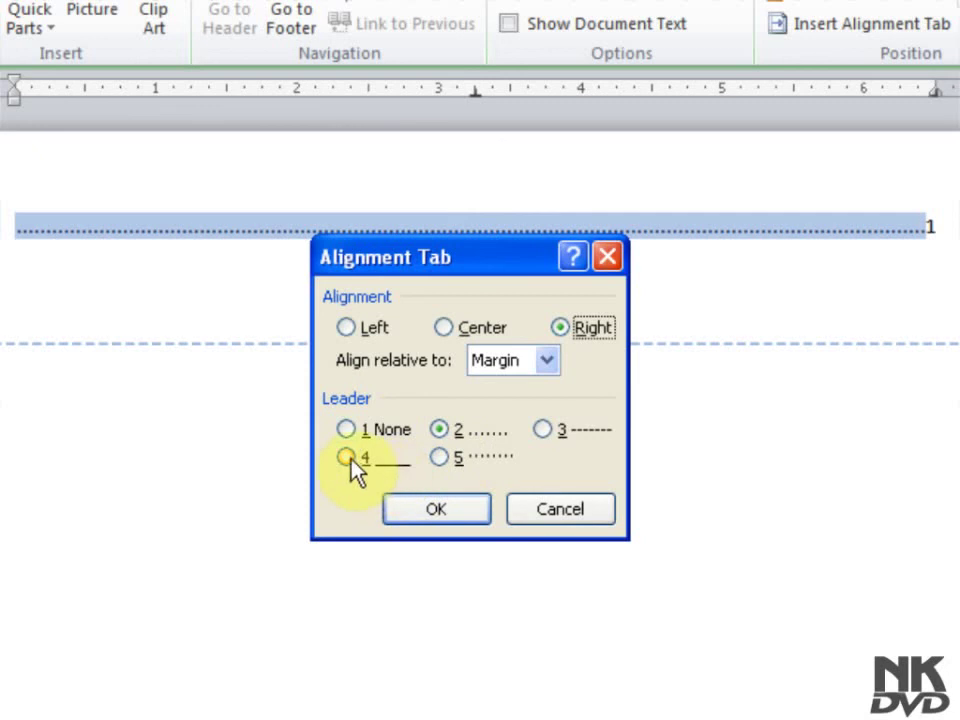
{"action": "left_click", "coordinate": [358, 462]}
{"action": "left_click", "coordinate": [403, 508]}
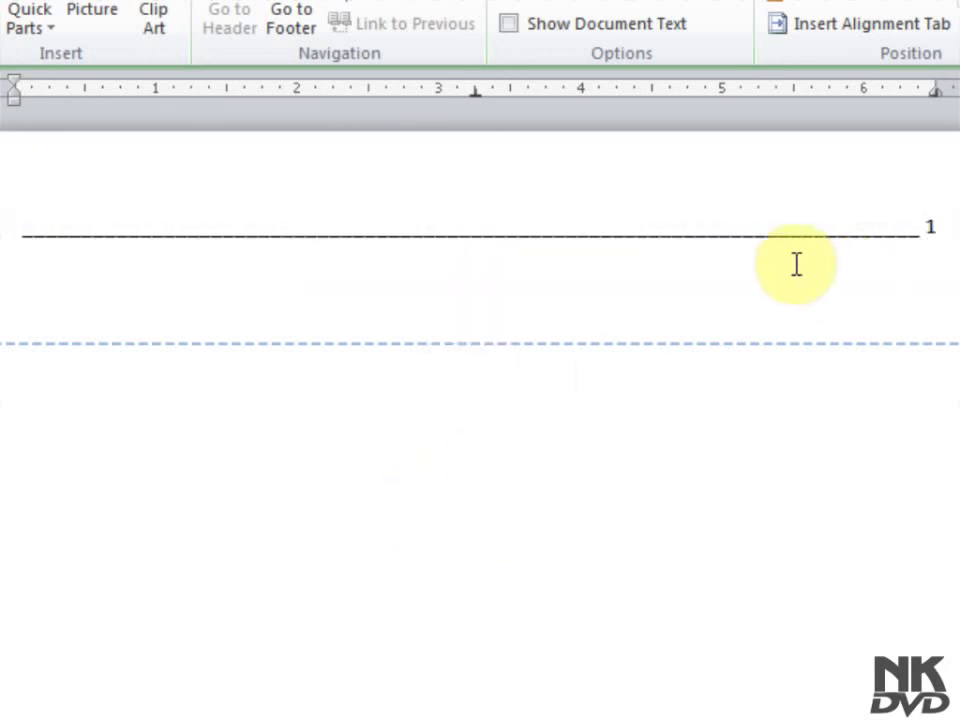
{"action": "left_click_drag", "start_coordinate": [20, 227], "coordinate": [702, 218]}
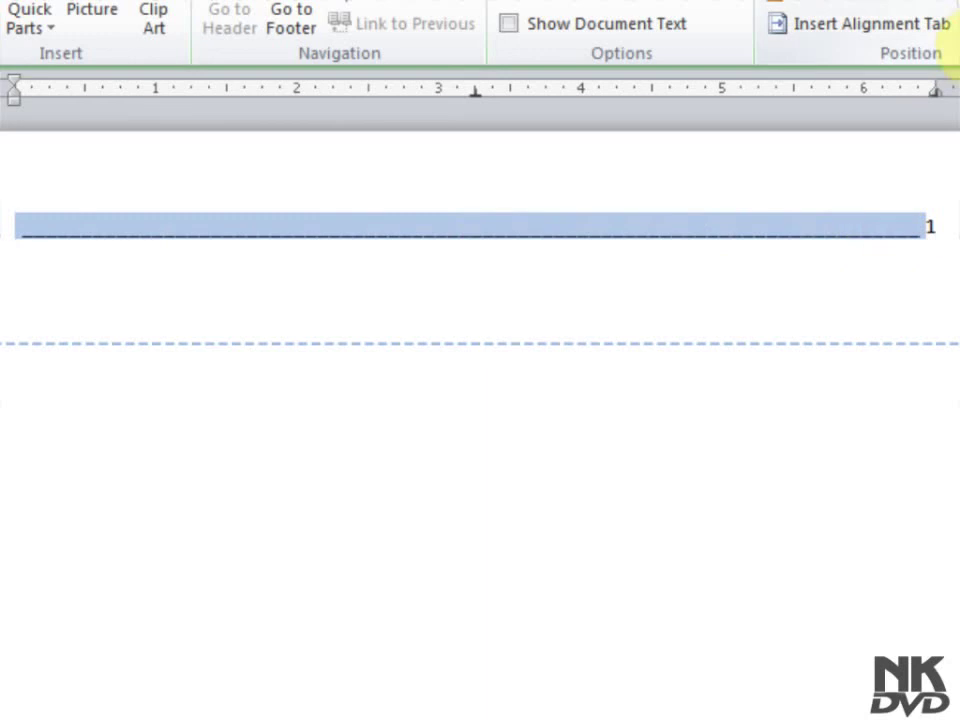
Try a dashed leader, then underline the line with Ctrl+U.
{"action": "left_click", "coordinate": [926, 36]}
{"action": "left_click", "coordinate": [543, 430]}
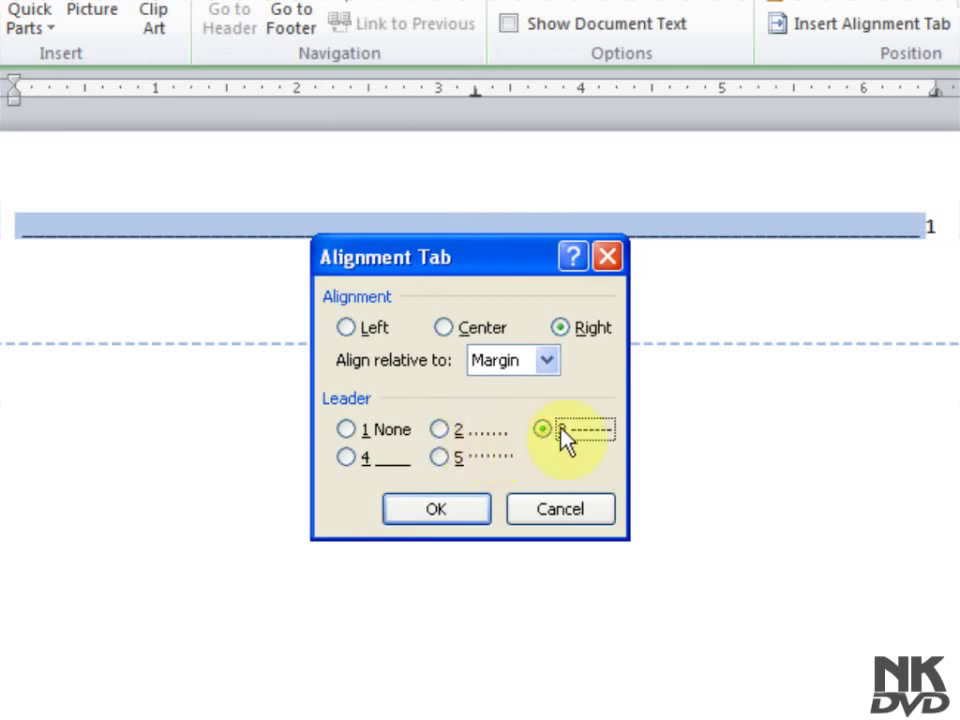
{"action": "left_click", "coordinate": [454, 508]}
{"action": "left_click", "coordinate": [822, 322]}
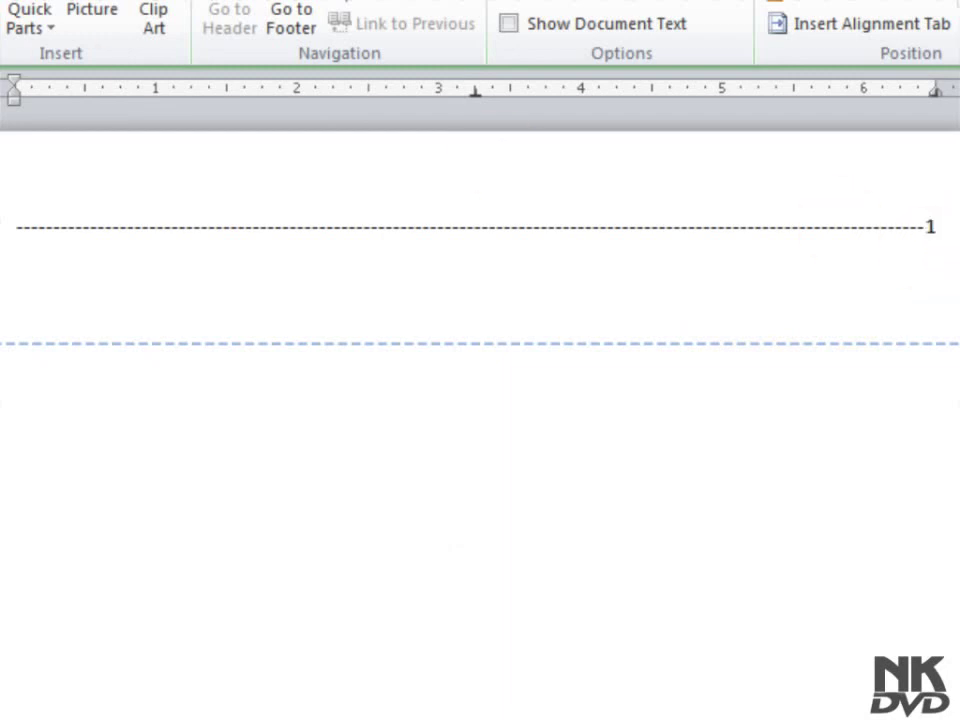
{"action": "key", "text": "shift+Home"}
{"action": "key", "text": "ctrl+u"}
{"action": "left_click", "coordinate": [879, 244]}
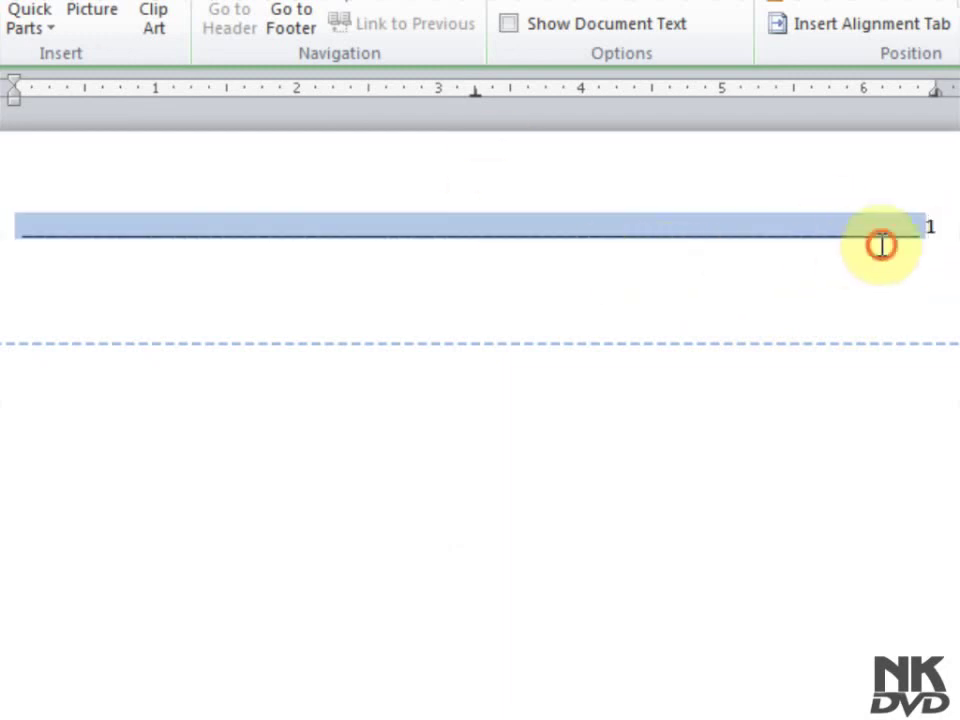